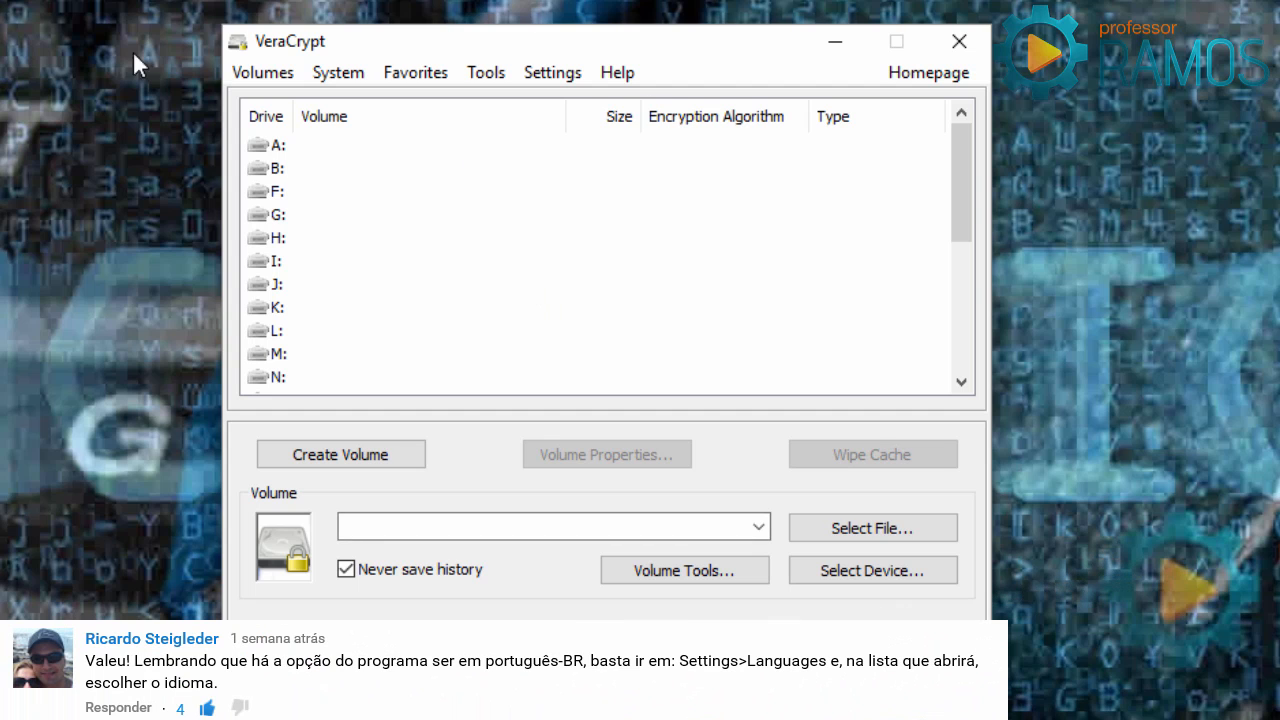
# Pick Português-Brasil in the Settings > Language list and apply it to the interface.
pyautogui.click(555, 74)
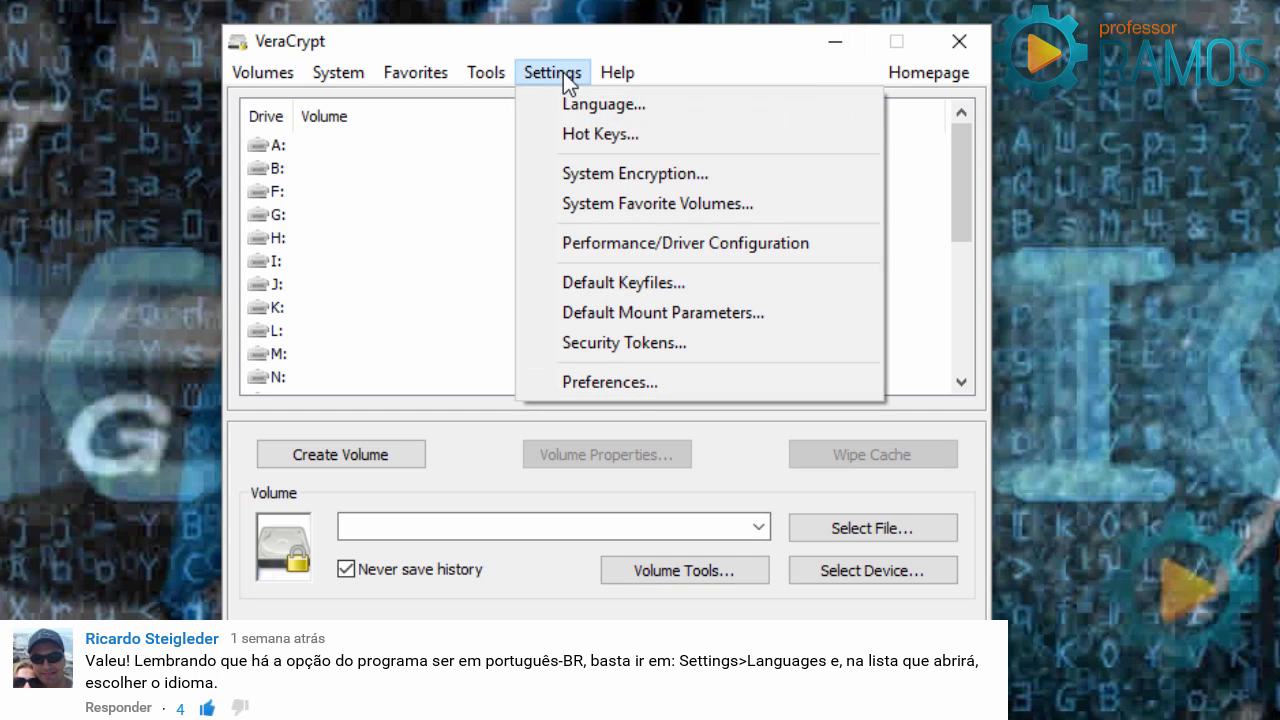
pyautogui.click(603, 108)
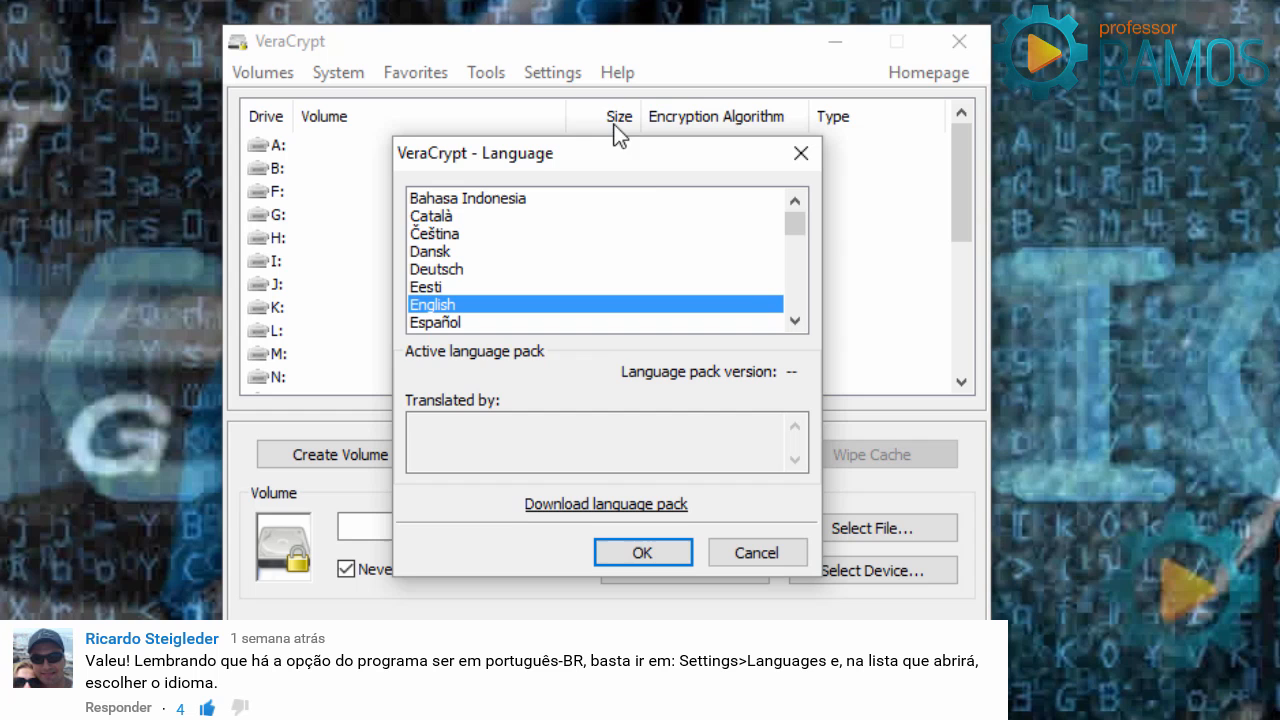
pyautogui.click(795, 320)
pyautogui.click(795, 320)
pyautogui.click(795, 320)
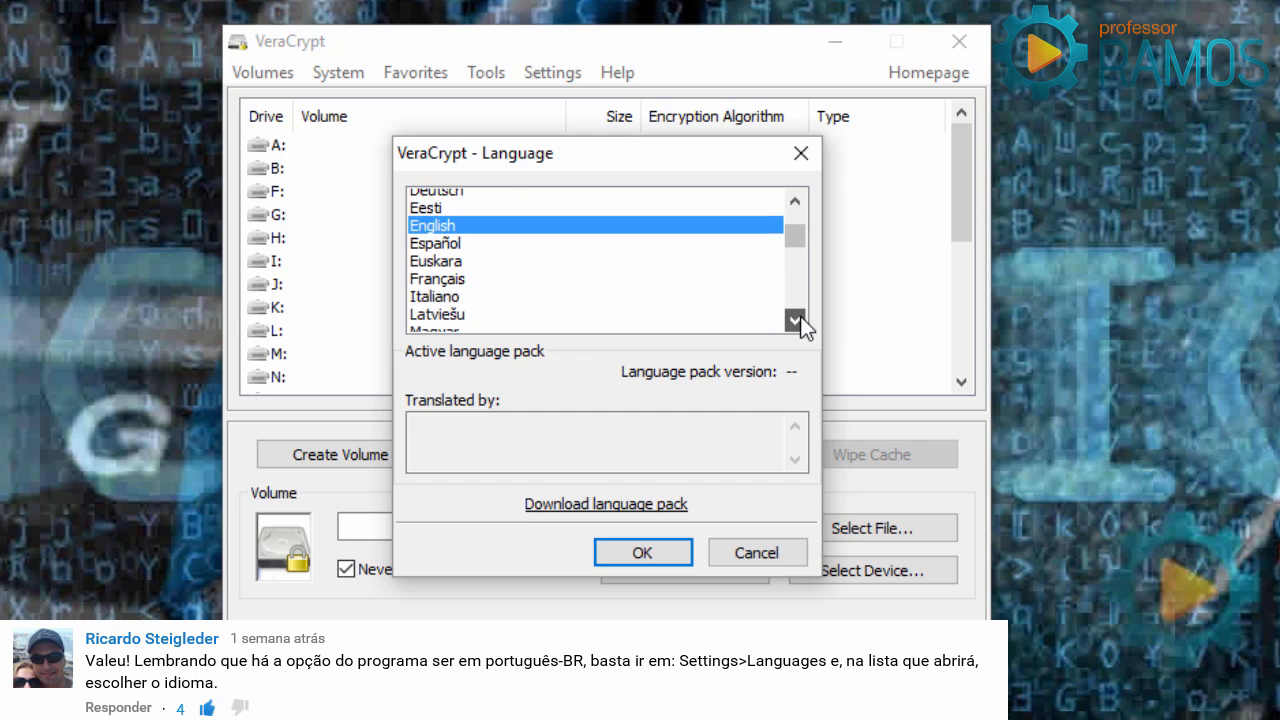
pyautogui.click(795, 320)
pyautogui.click(795, 320)
pyautogui.click(795, 320)
pyautogui.click(795, 320)
pyautogui.click(795, 320)
pyautogui.click(795, 320)
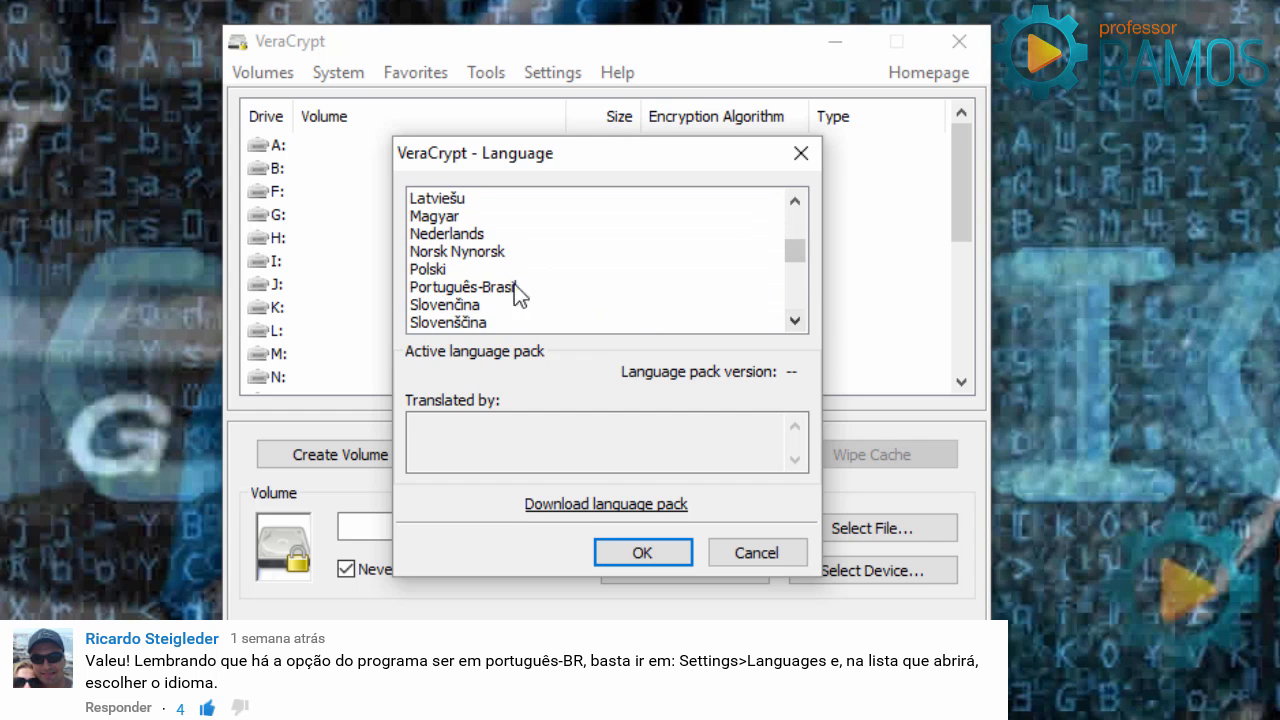
pyautogui.click(437, 289)
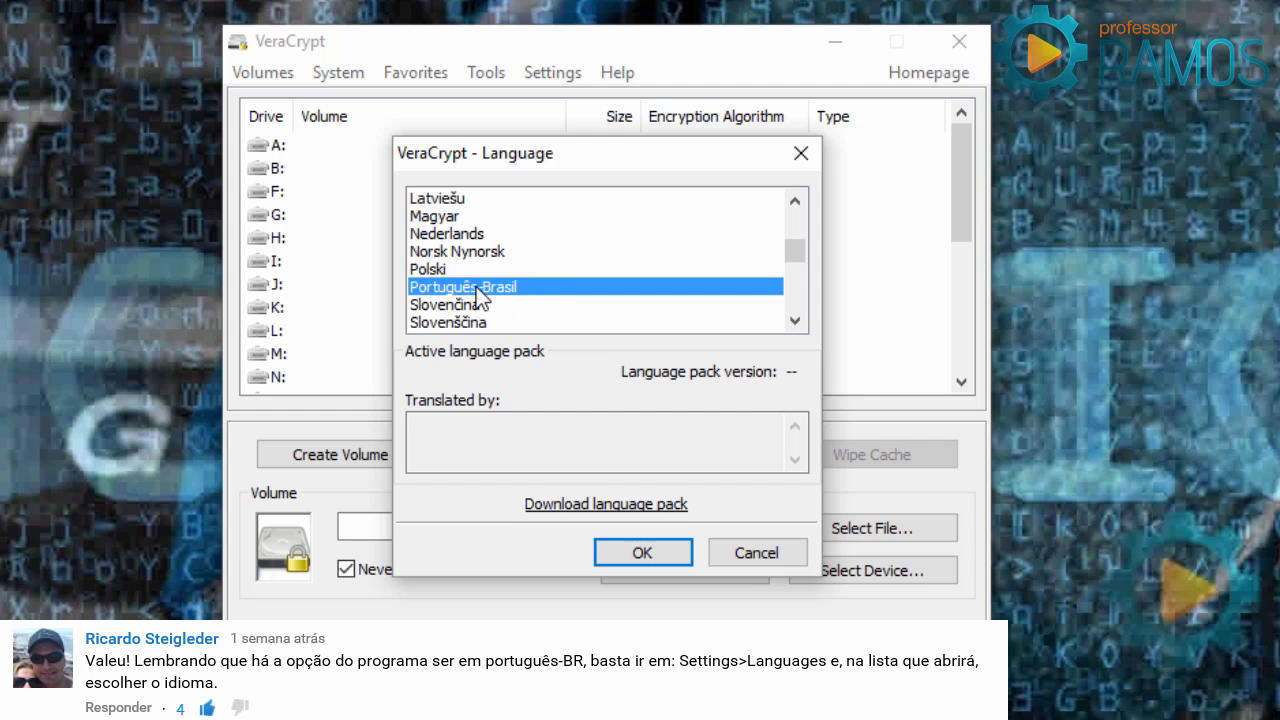
pyautogui.click(653, 552)
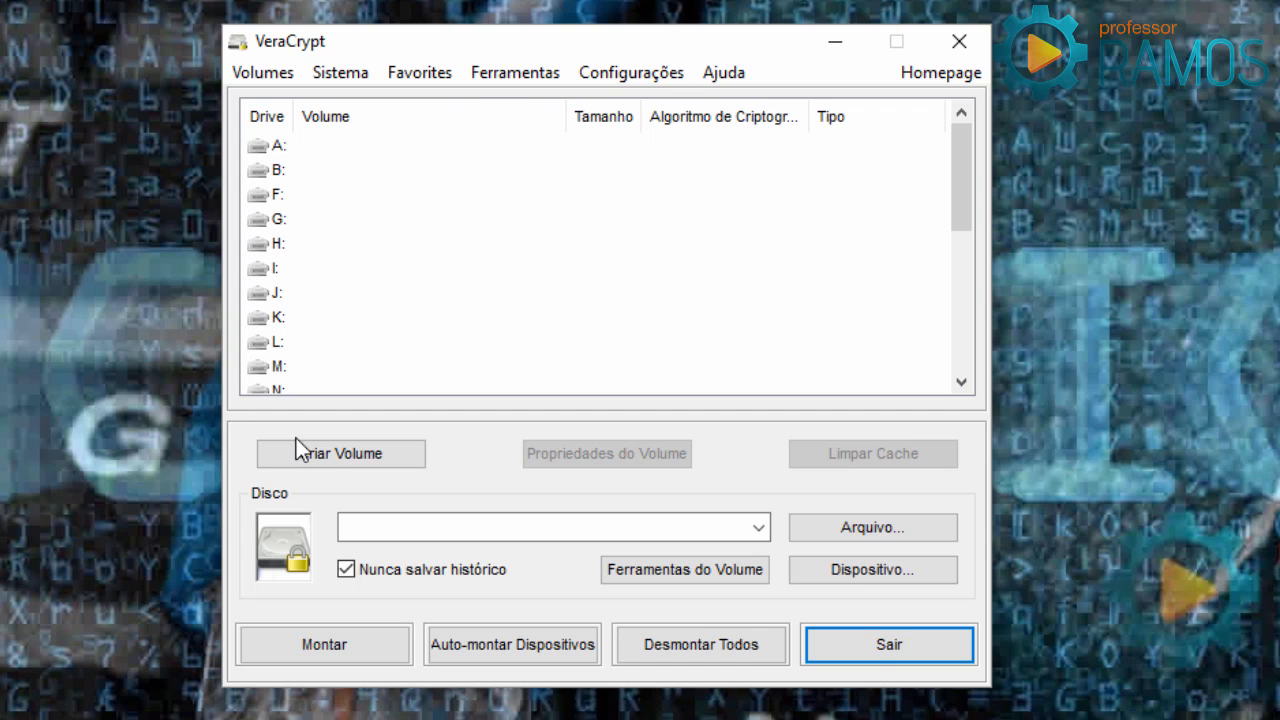
# Start the Volume Creation Wizard with an encrypted file container and a standard VeraCrypt volume.
pyautogui.click(323, 453)
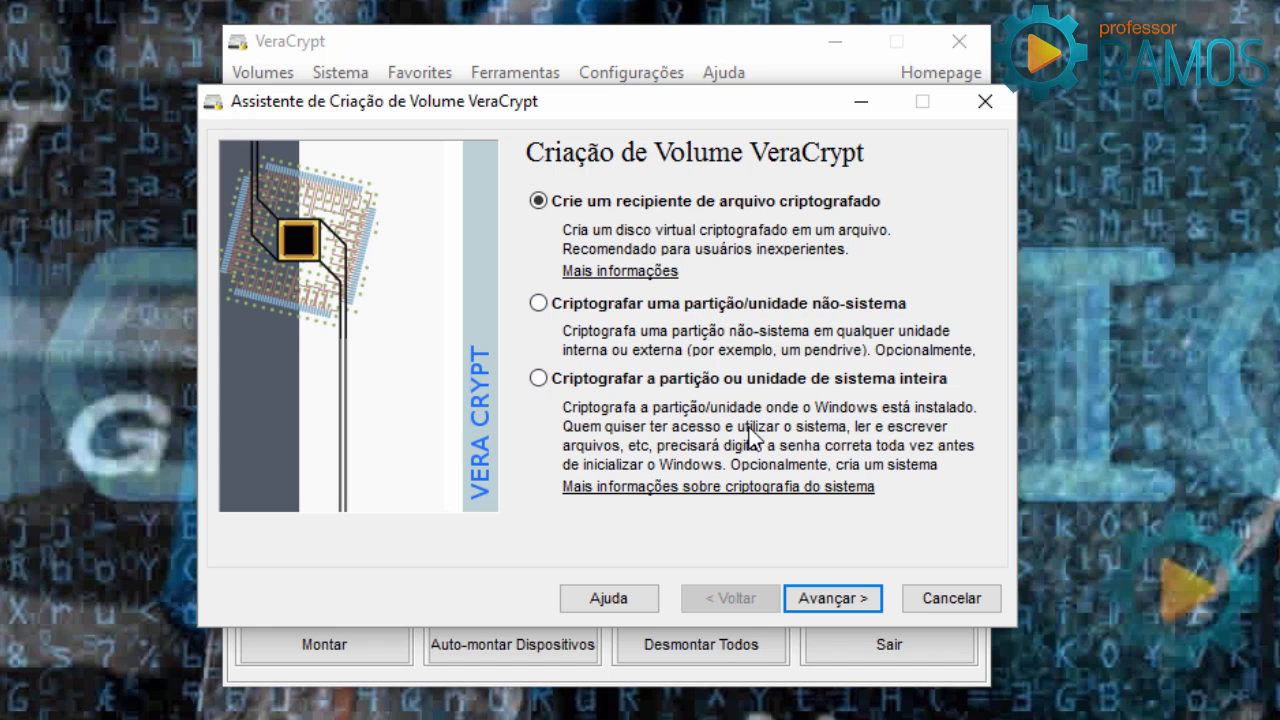
pyautogui.click(830, 592)
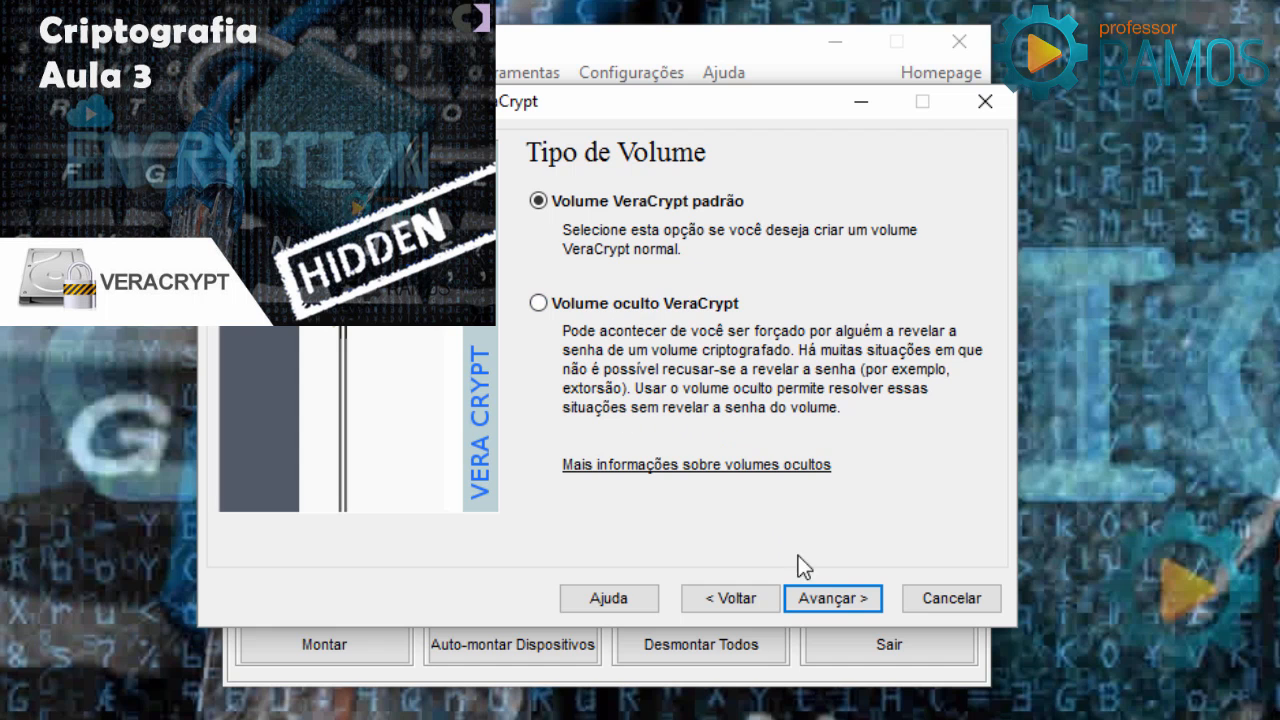
pyautogui.click(843, 600)
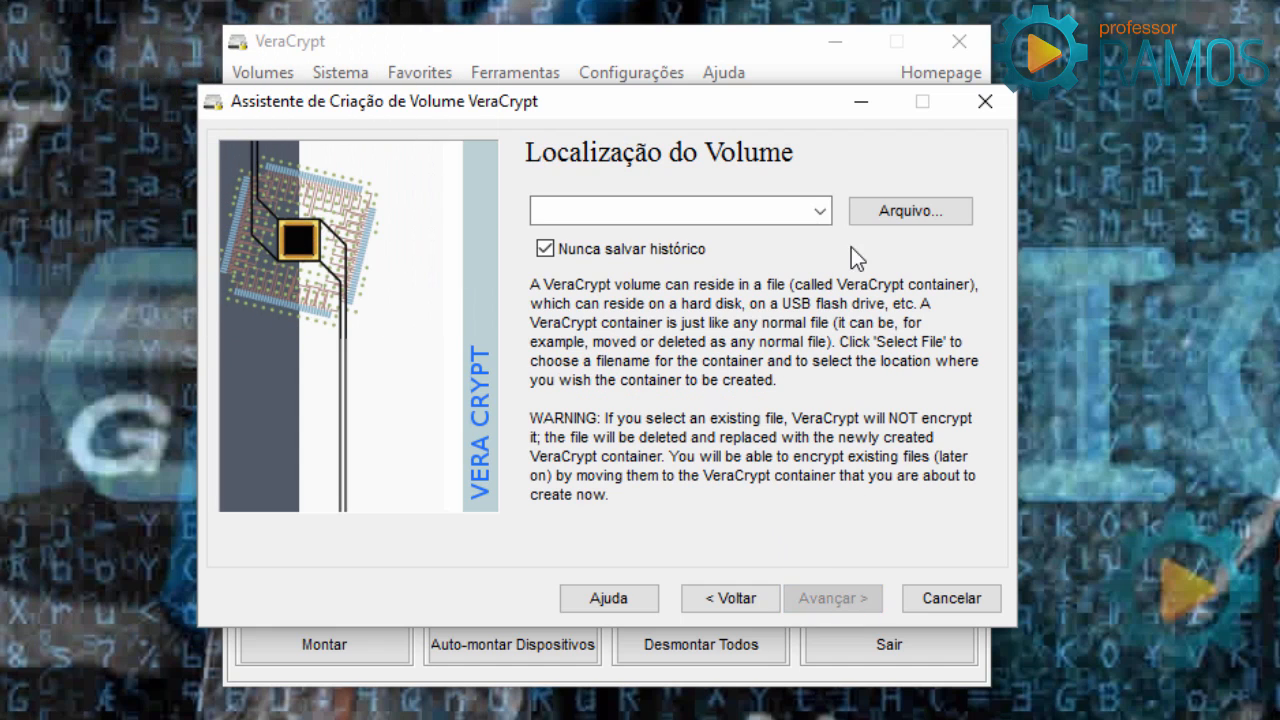
# Name the container file Portal_AulaEAD.mp4 in the Área de Trabalho (Desktop) folder.
pyautogui.click(873, 220)
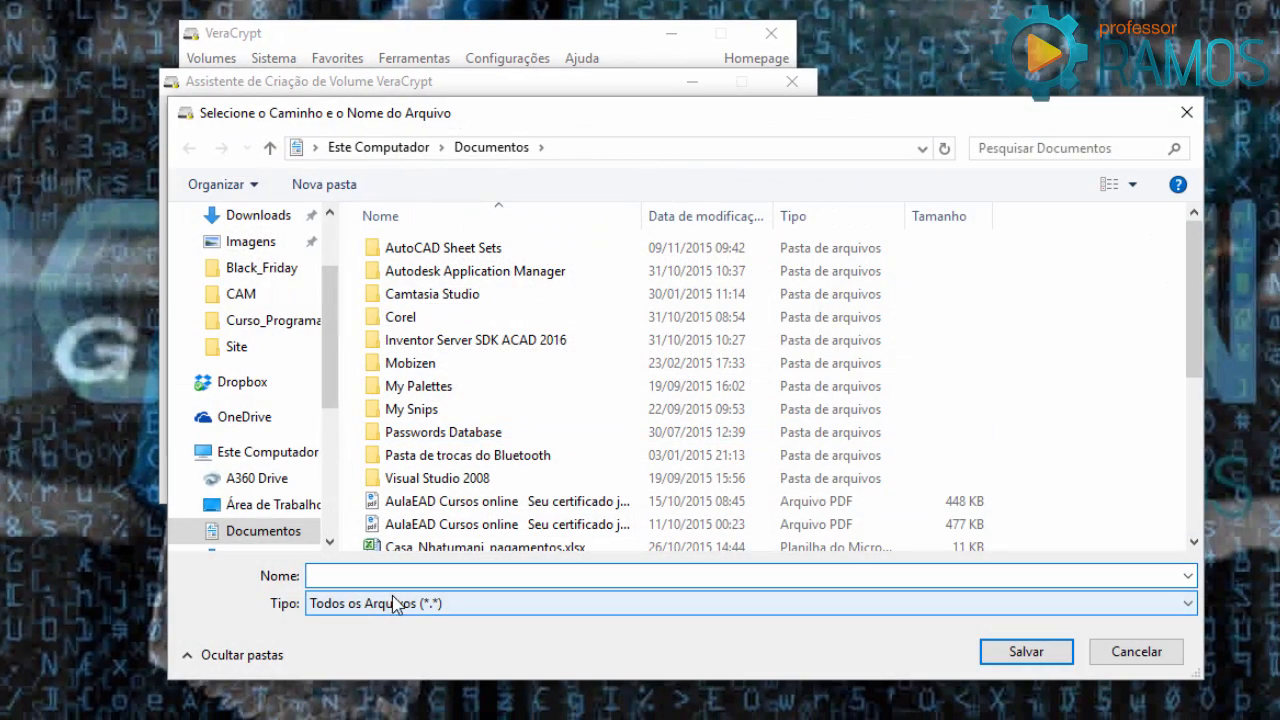
pyautogui.write('Po')
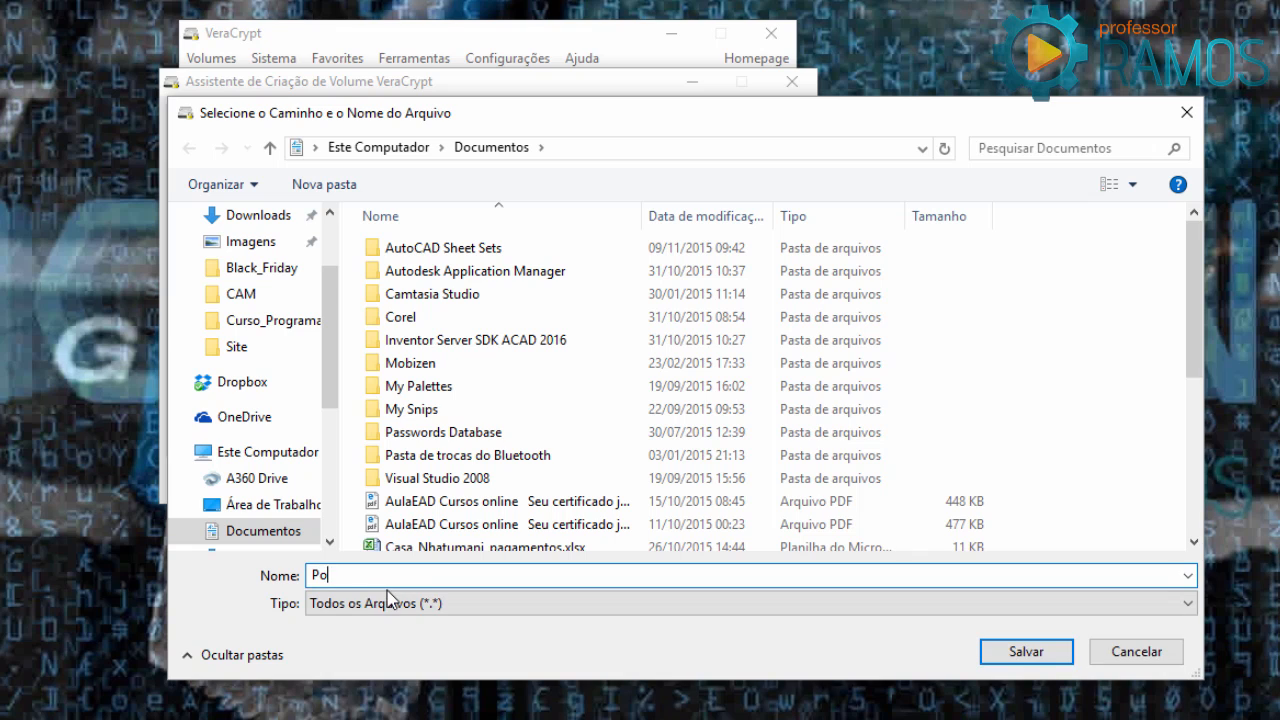
pyautogui.write('rtal_AulaEAD.mp4')
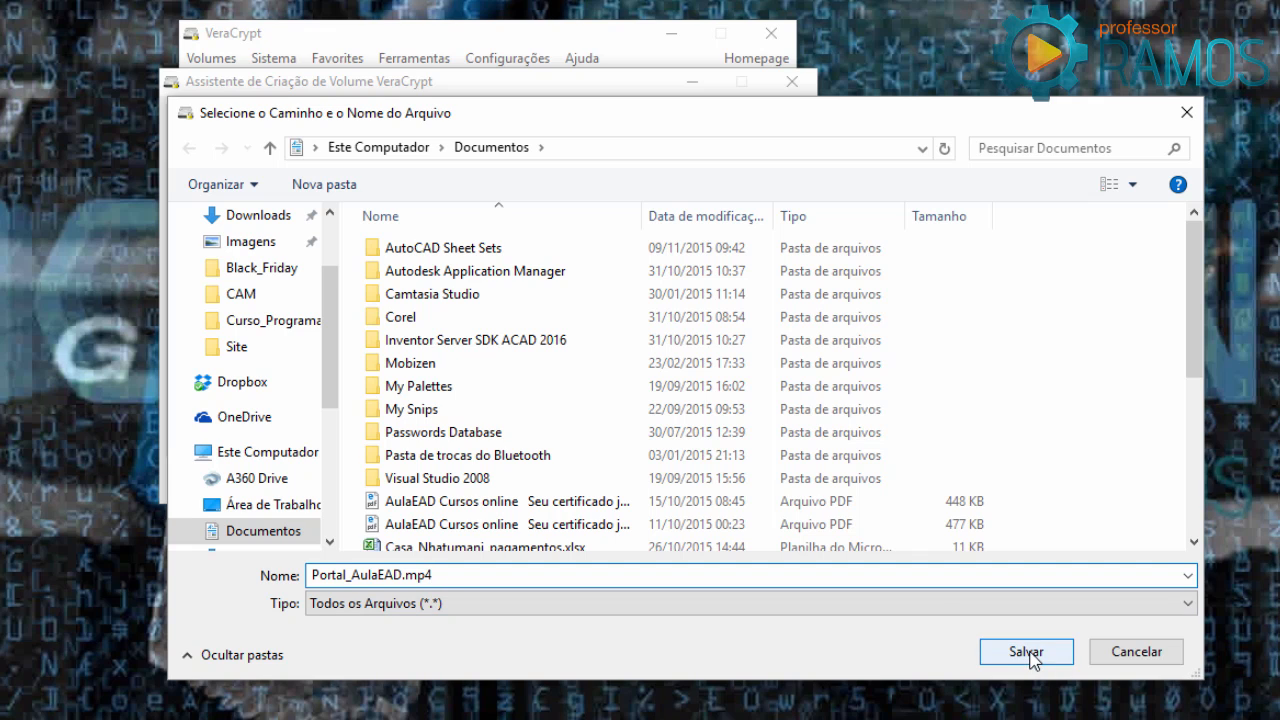
pyautogui.moveTo(334, 280); pyautogui.dragTo(330, 232)
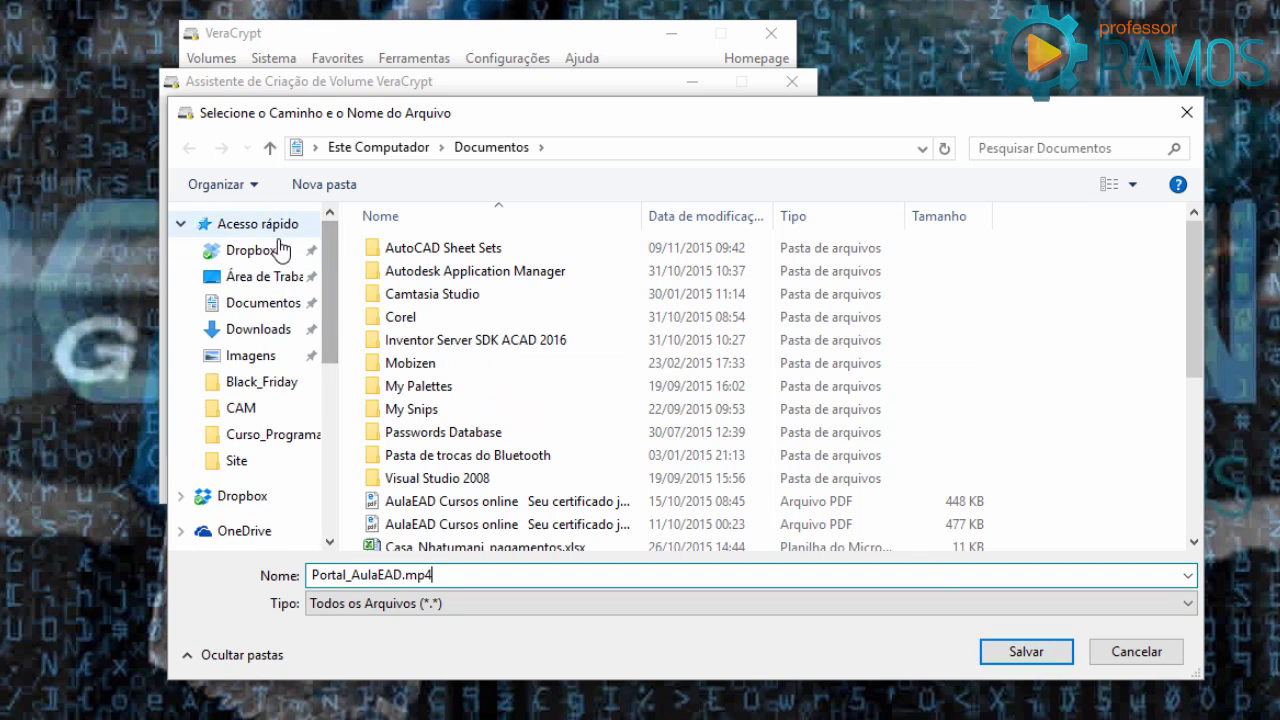
pyautogui.click(262, 276)
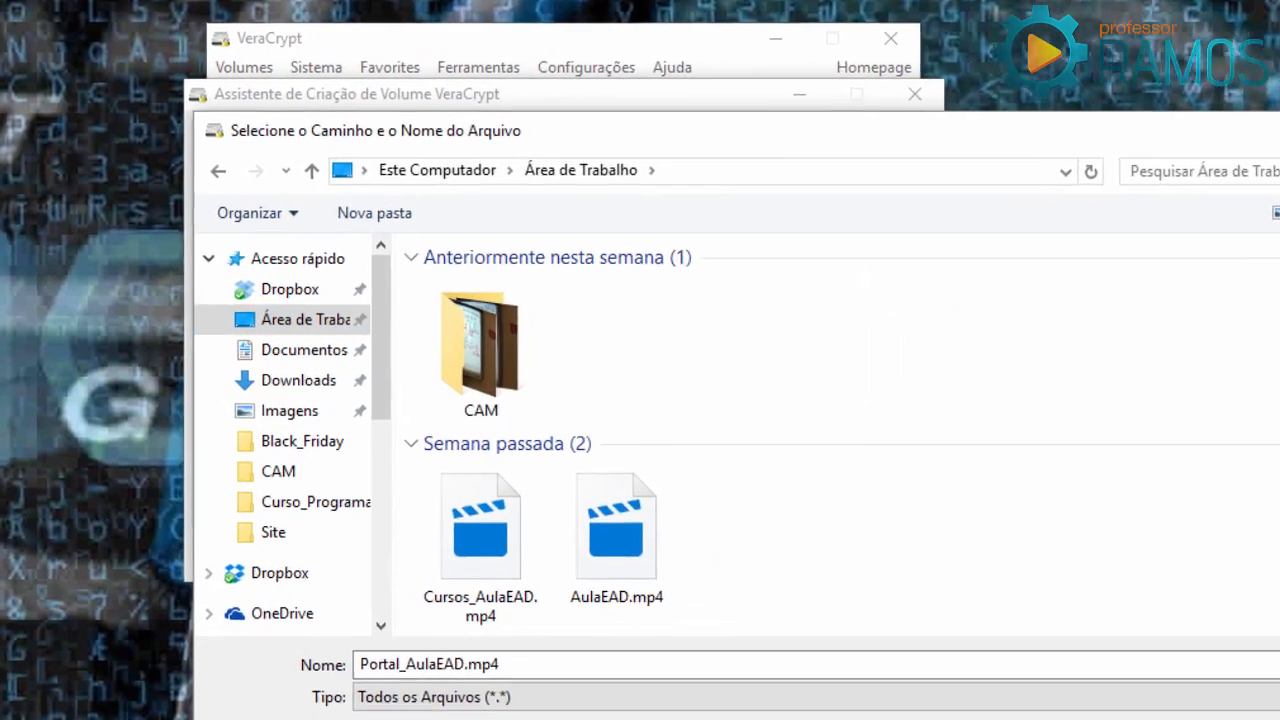
# Confirm Portal_AulaEAD.mp4 on the Desktop, advance to Encryption Options, and open the linked PIM documentation.
pyautogui.click(1183, 719)
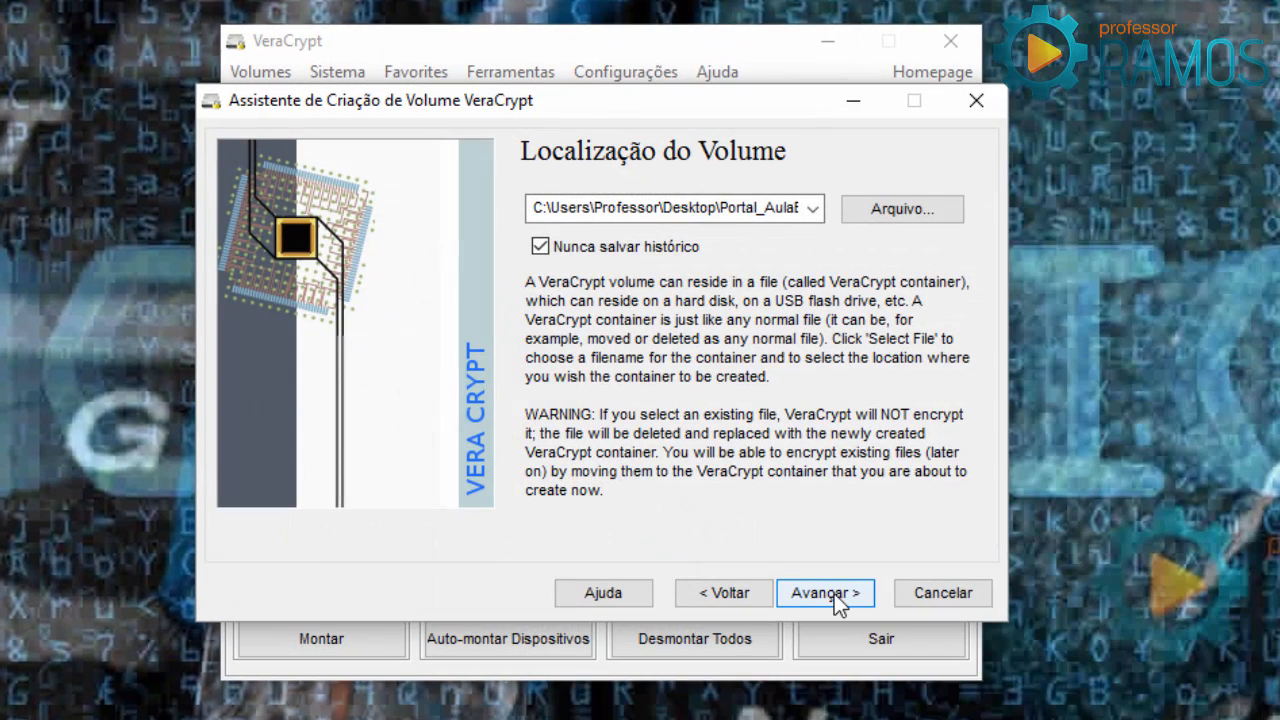
pyautogui.click(836, 597)
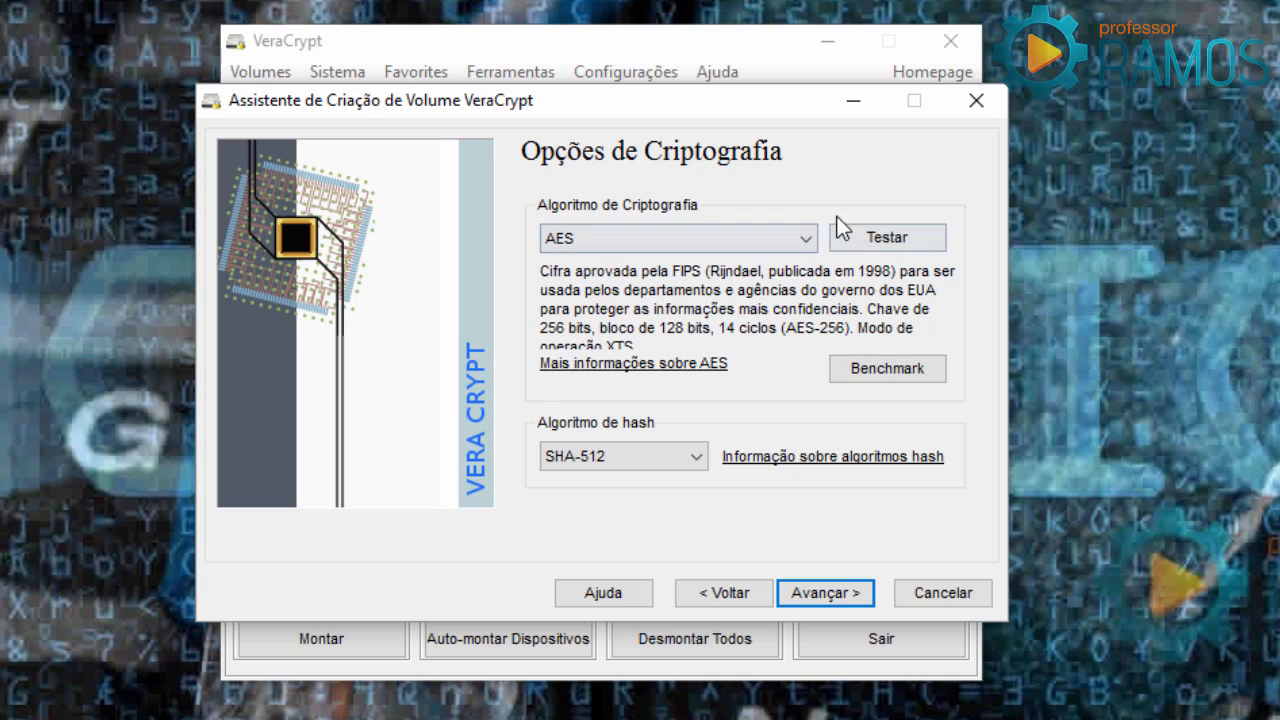
pyautogui.click(806, 244)
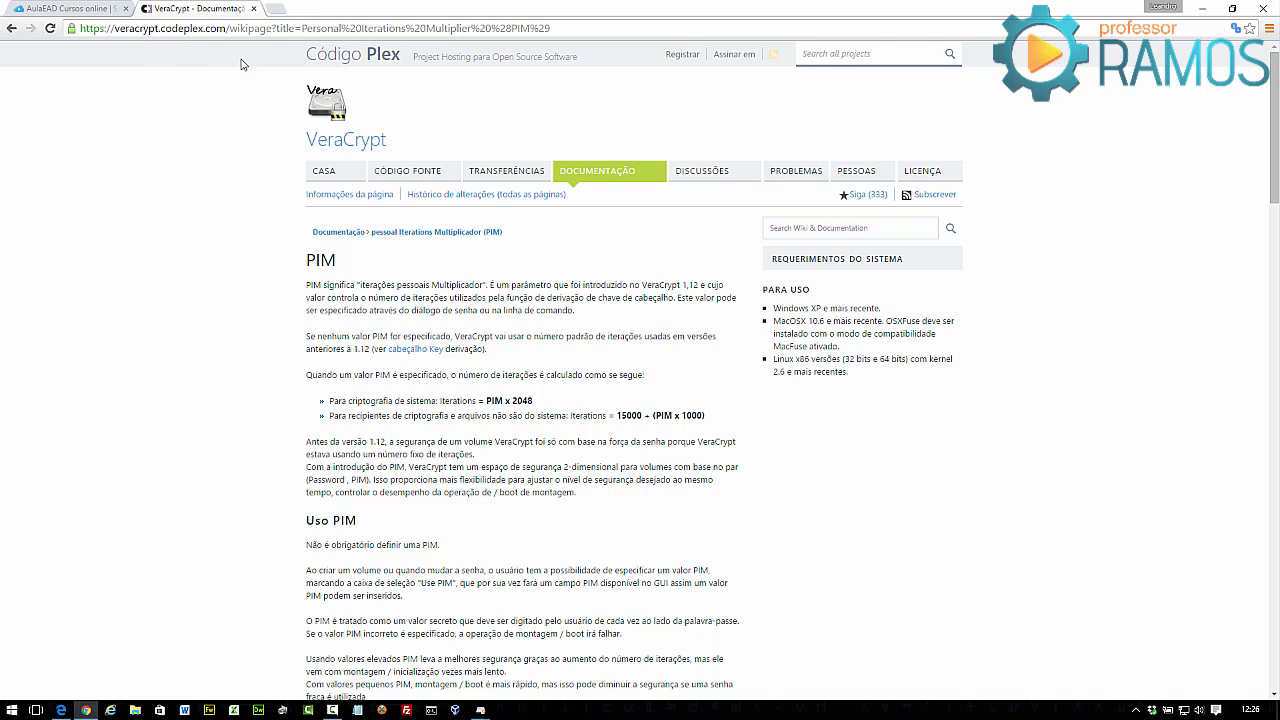
# Open the DOCUMENTAÇÃO tab on CodePlex and scroll through the VeraCrypt documentation index.
pyautogui.click(584, 173)
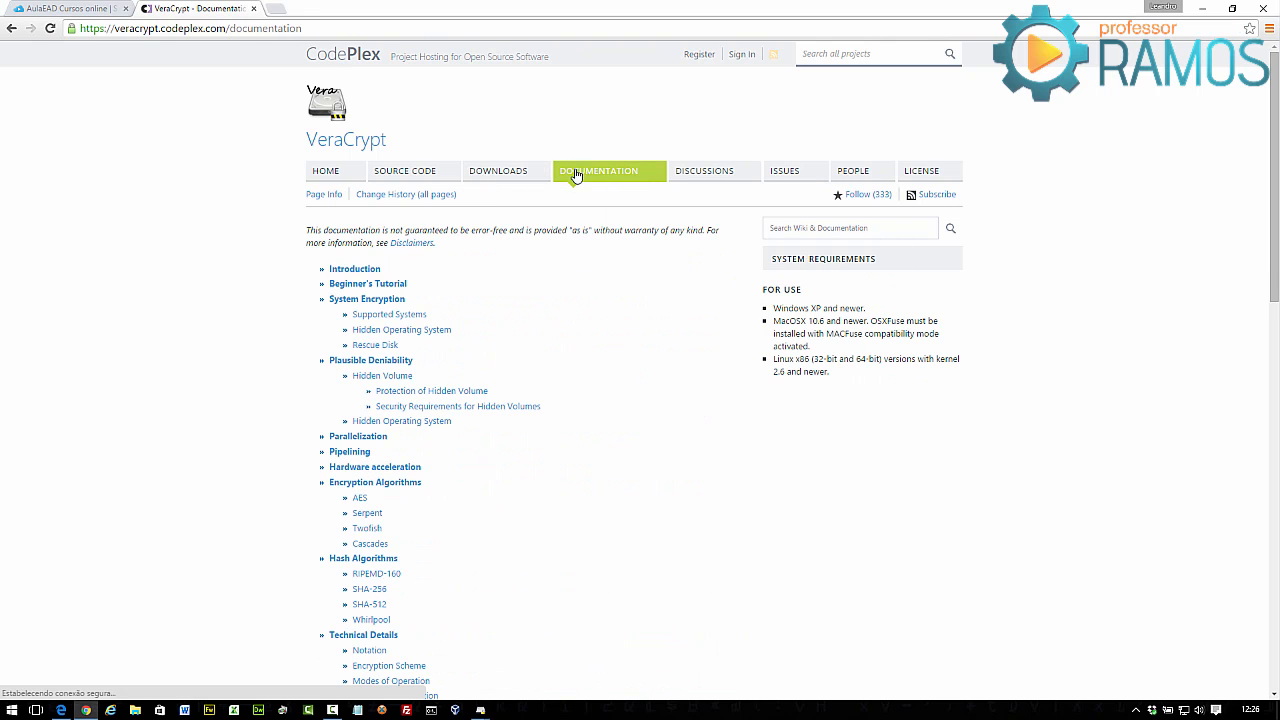
pyautogui.scroll(-15, 451, 254)
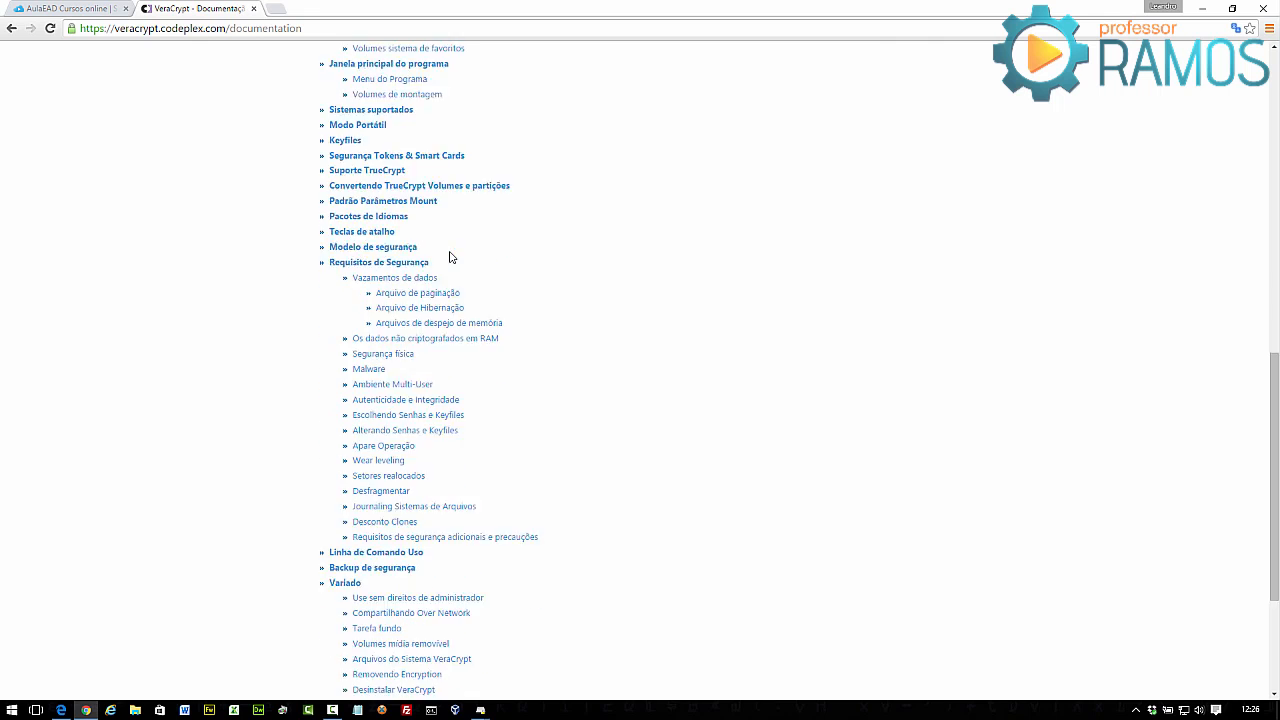
pyautogui.scroll(-3, 450, 257)
pyautogui.scroll(20, 449, 258)
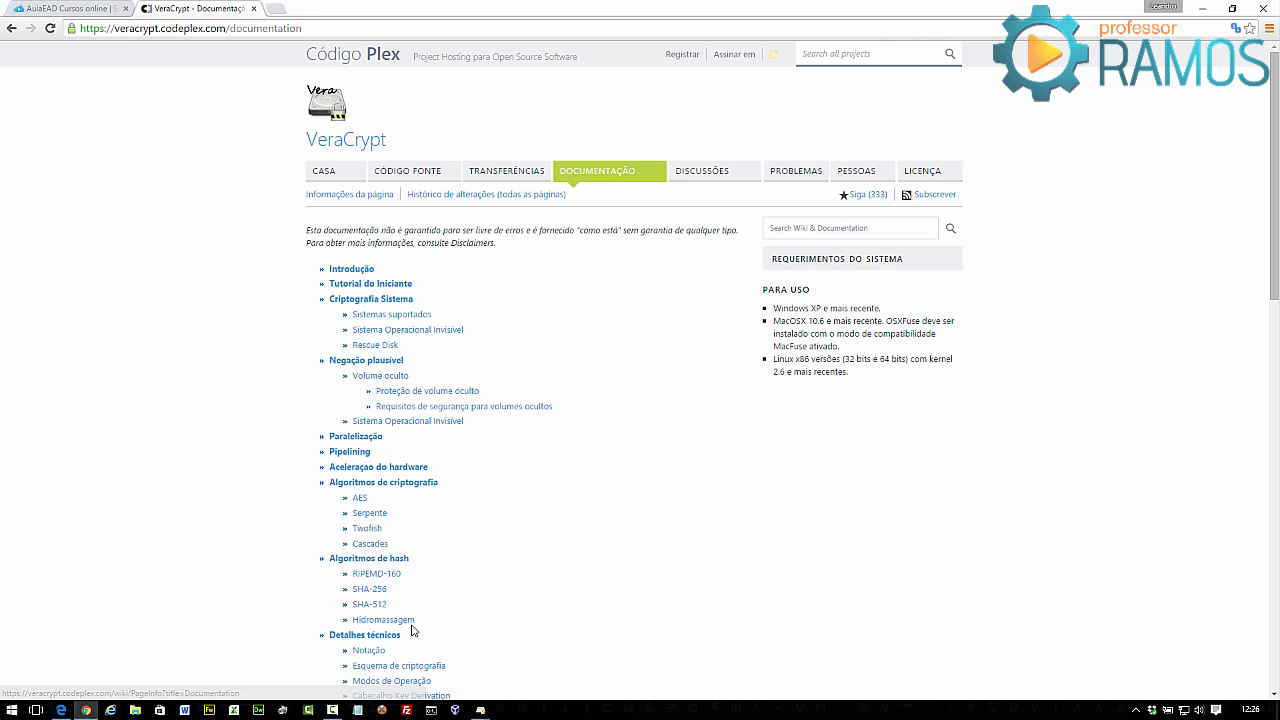
pyautogui.scroll(-1, 355, 445)
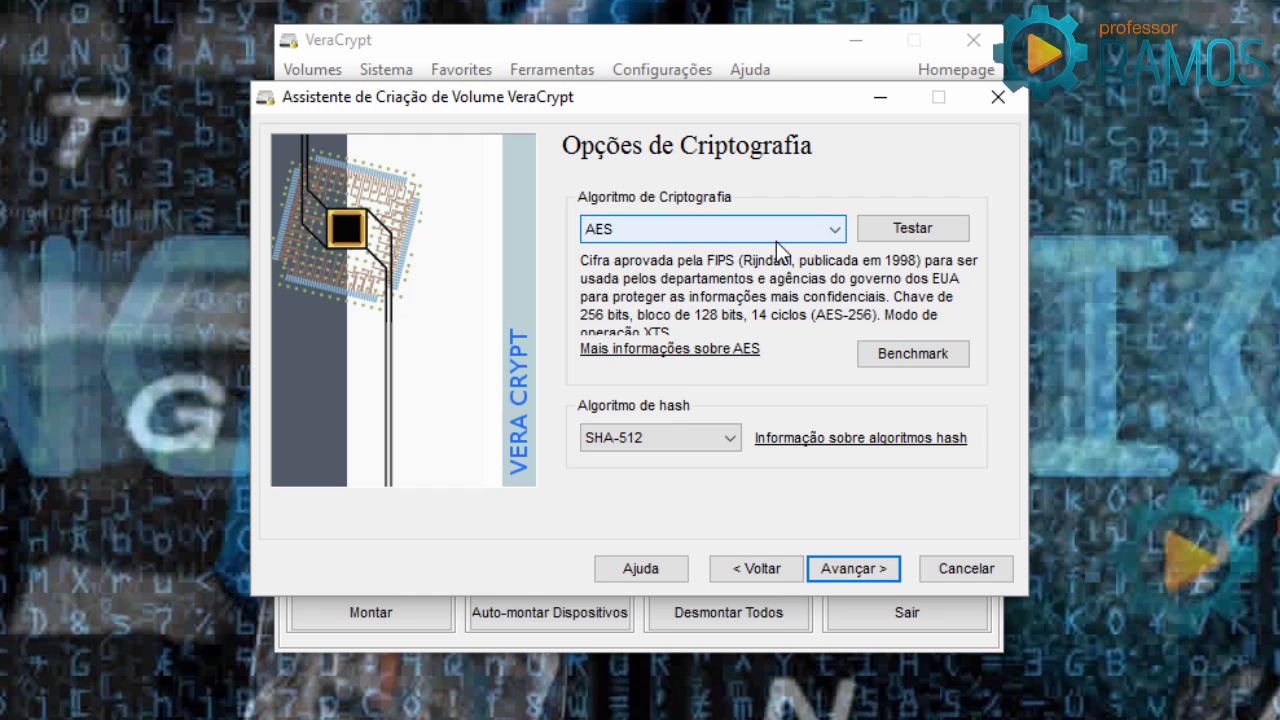
# Leave the algorithm at AES with SHA-512 hashing and continue to the Disk Size step.
pyautogui.click(811, 237)
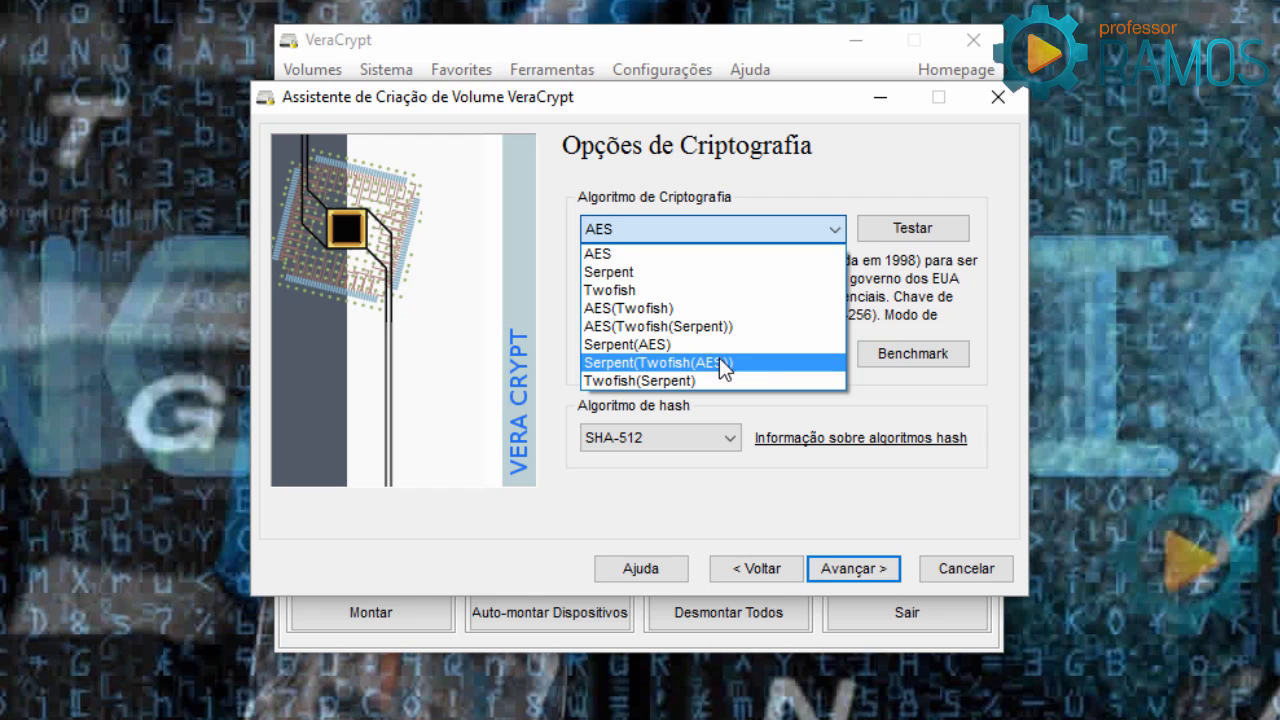
pyautogui.click(920, 514)
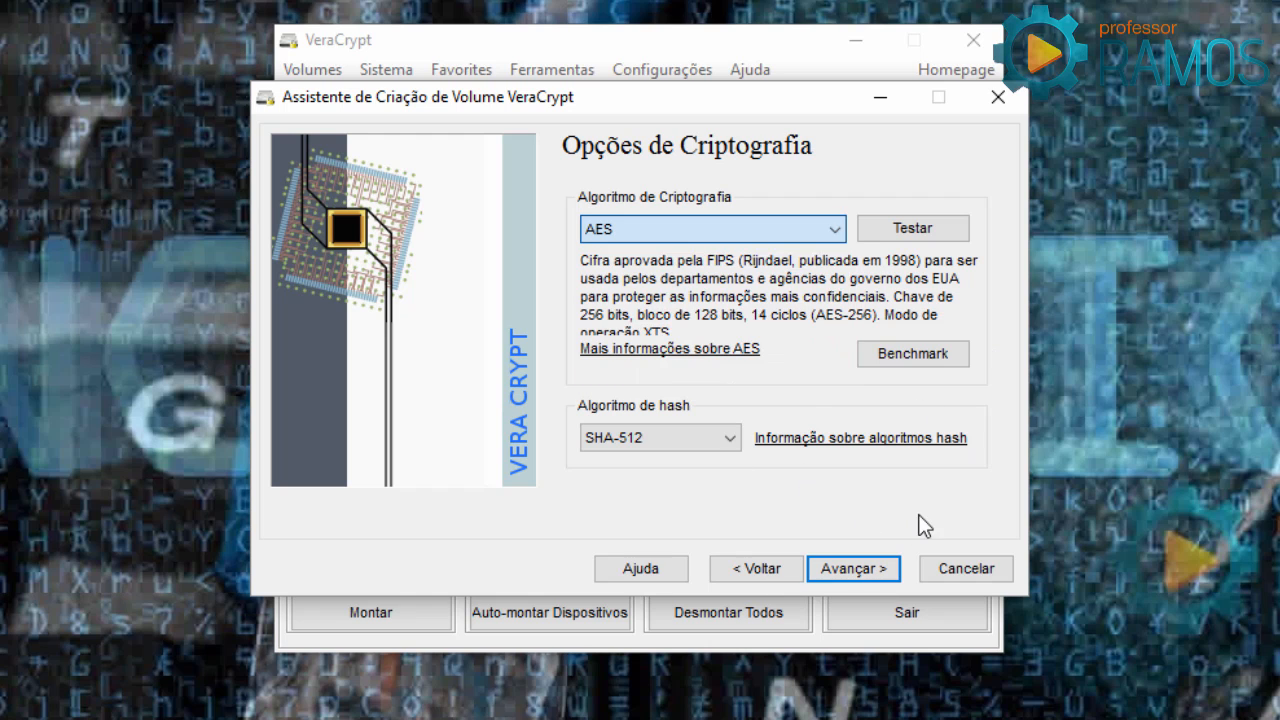
pyautogui.click(853, 568)
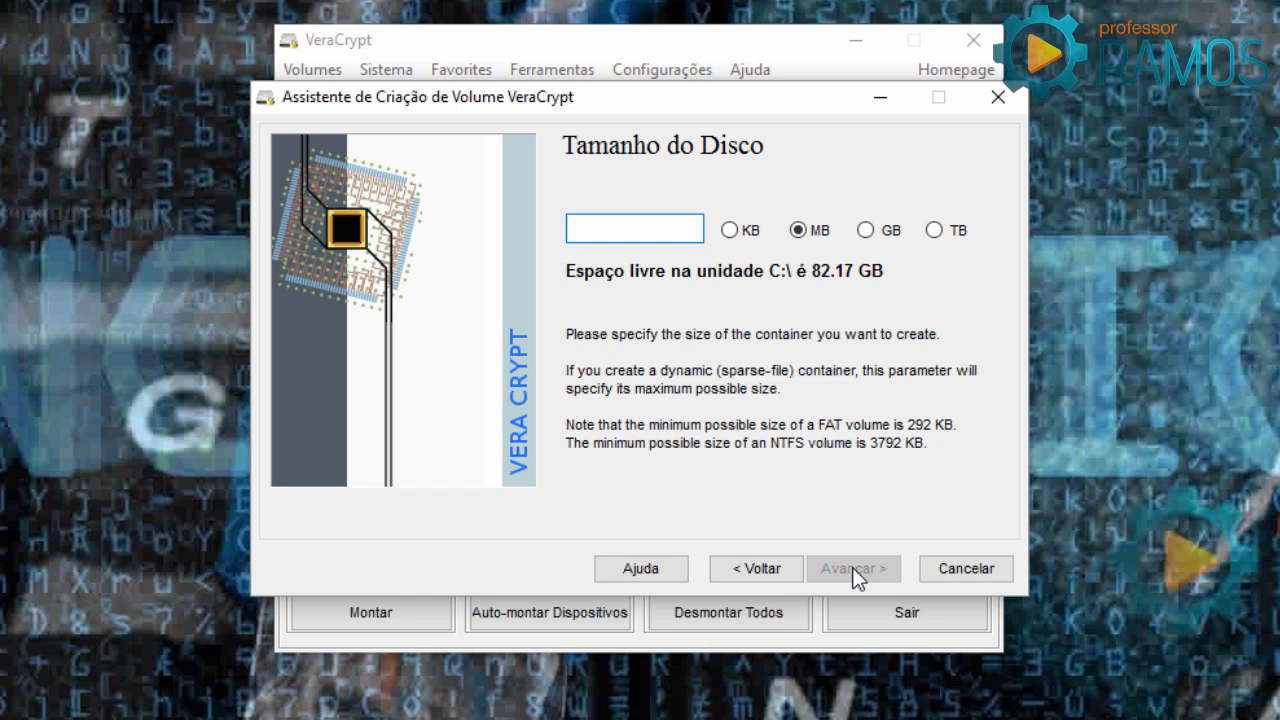
# Enter a container size of 2 GB and continue to the Senha do Volume page.
pyautogui.write('2')
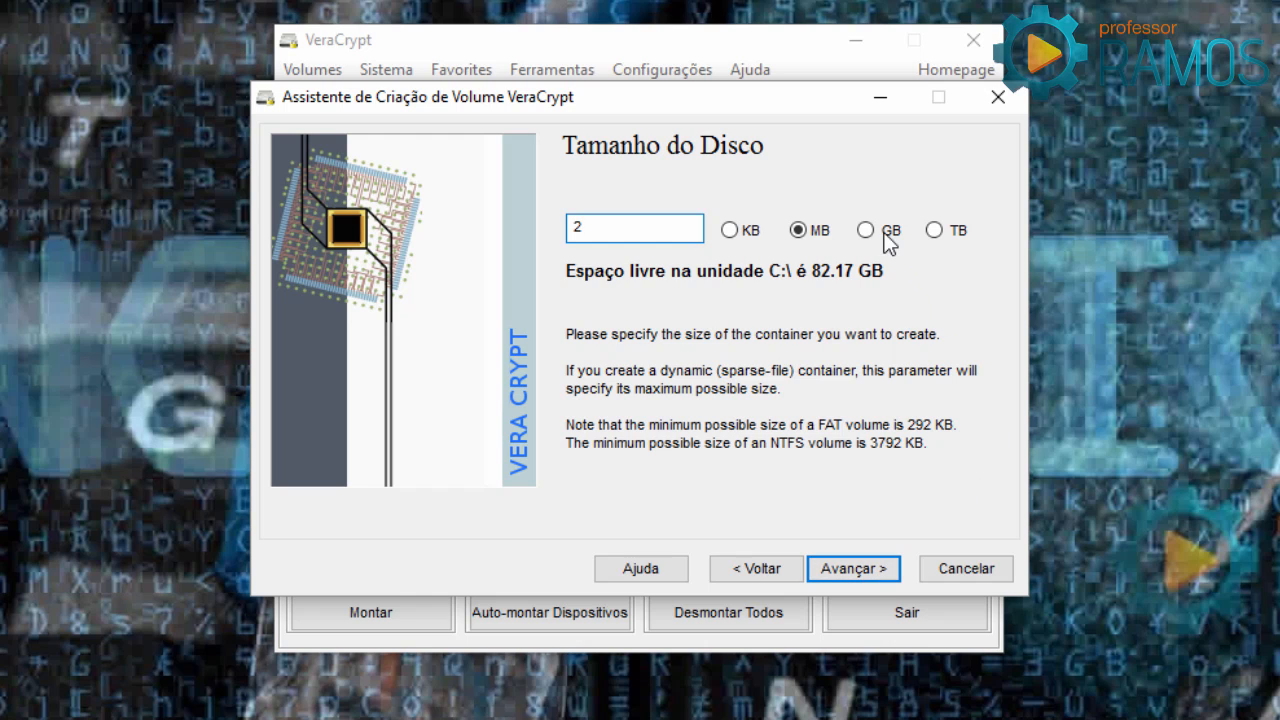
pyautogui.click(886, 236)
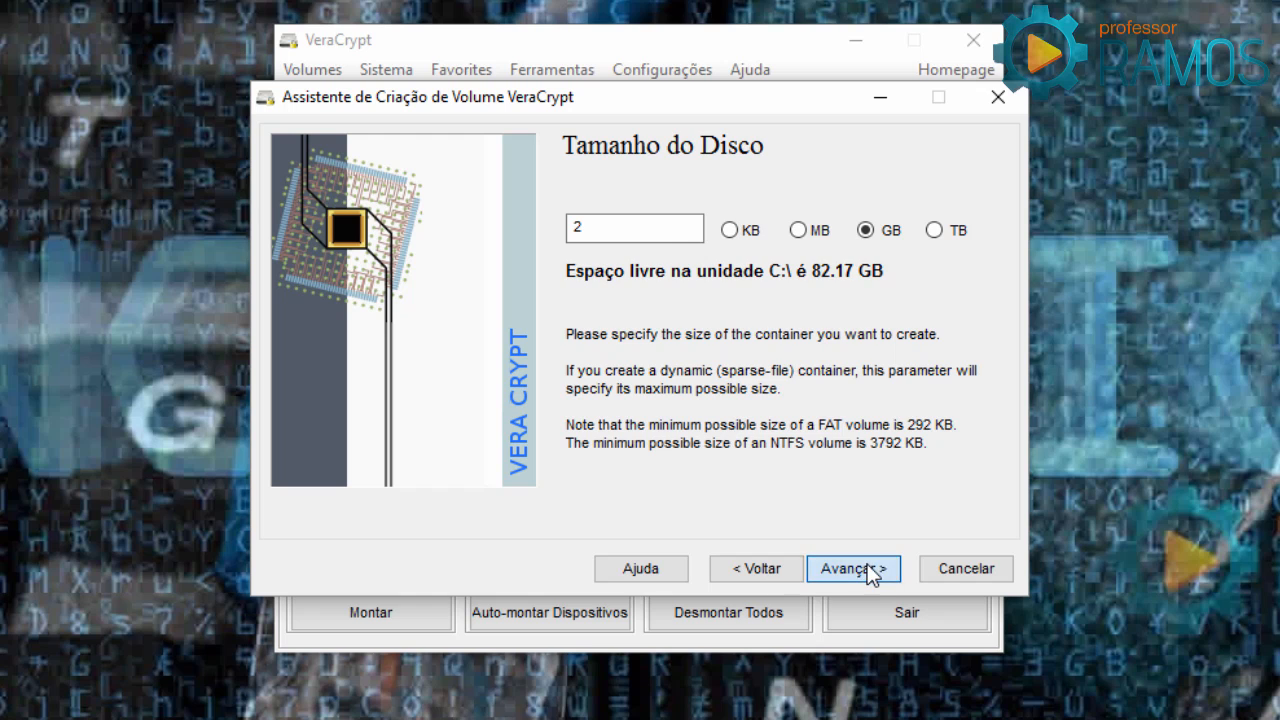
pyautogui.click(871, 566)
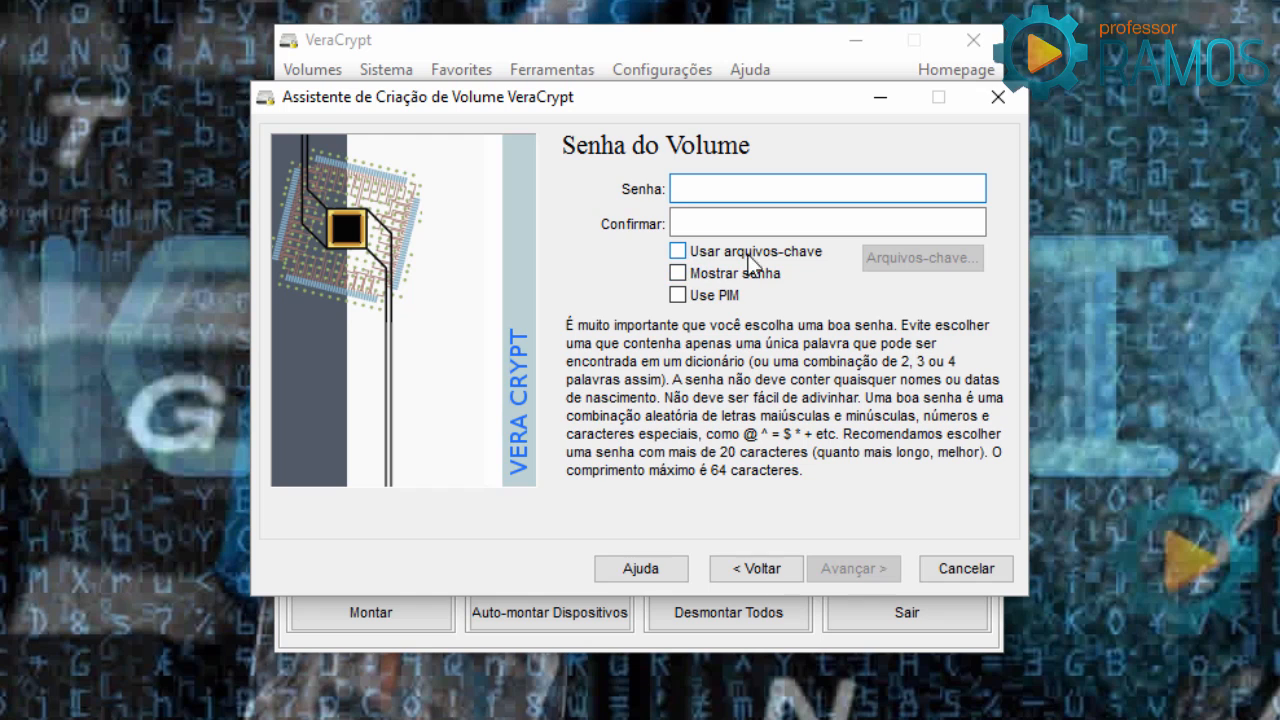
# Enable 'Usar arquivos-chave' and bring up the empty Arquivos-chave keyfile list.
pyautogui.click(688, 253)
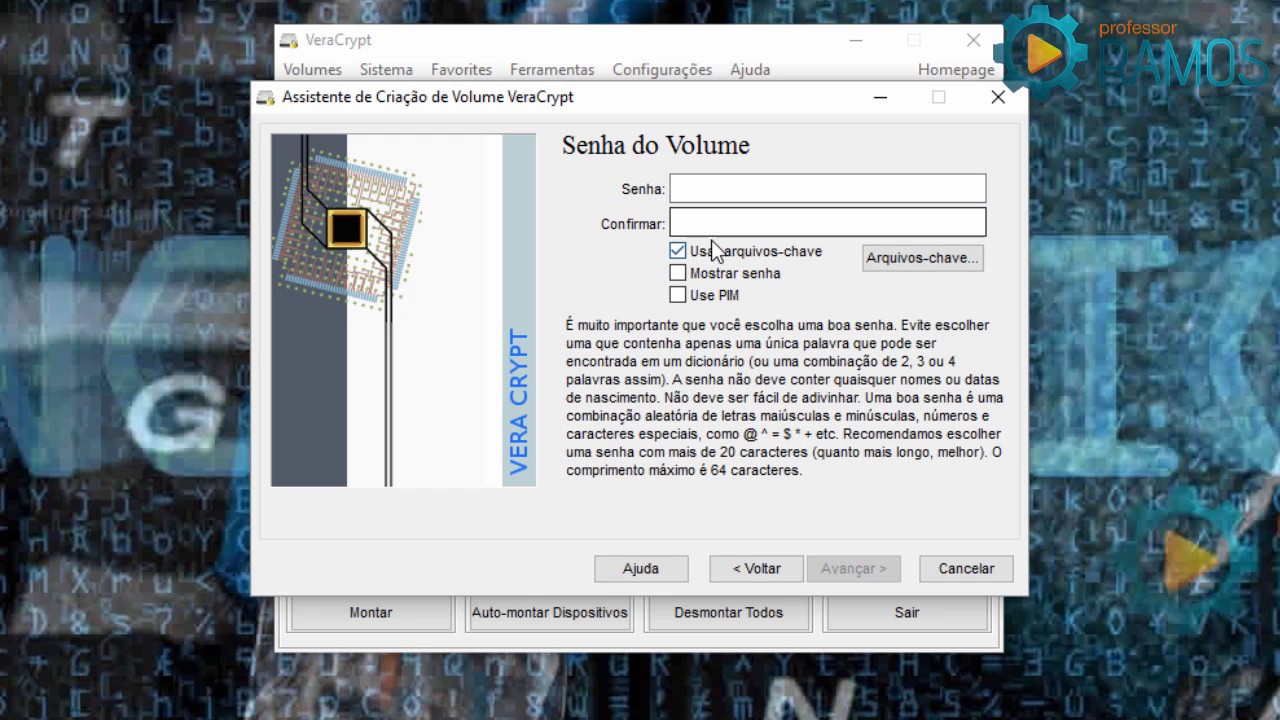
pyautogui.click(930, 258)
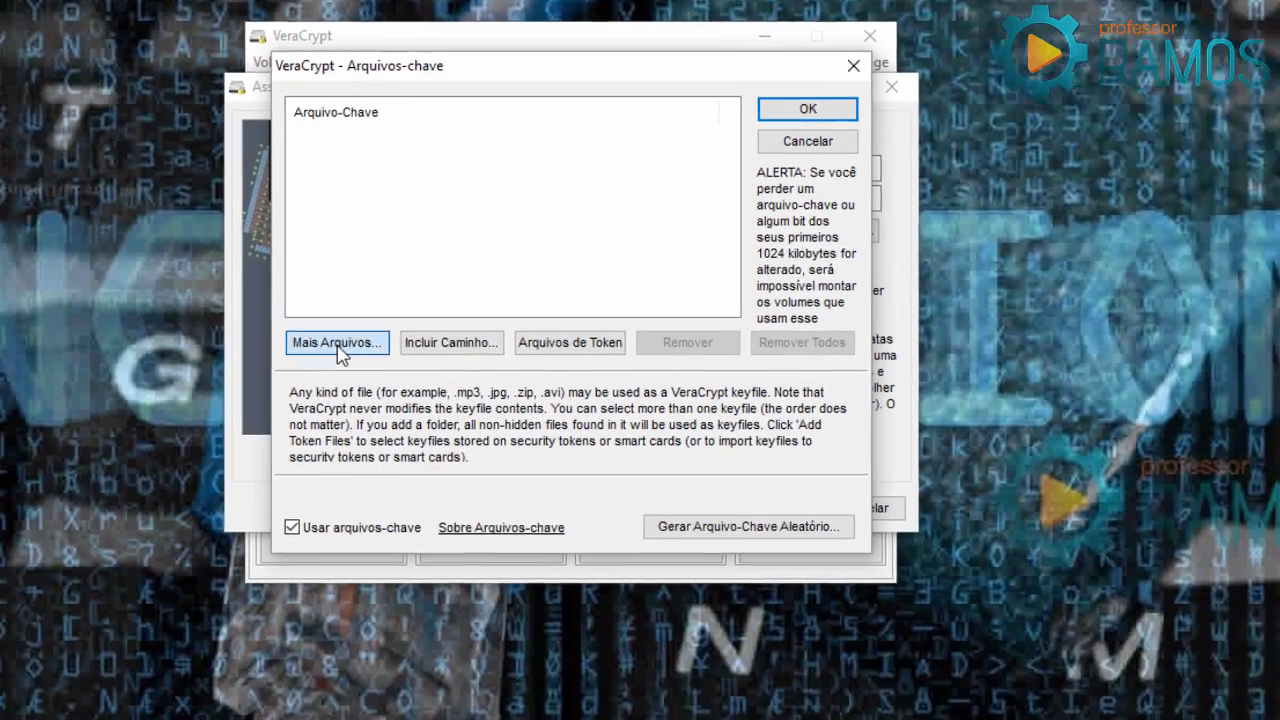
# Add Player_de_Prata.jpg from Área de Trabalho as a keyfile via Mais Arquivos....
pyautogui.click(377, 386)
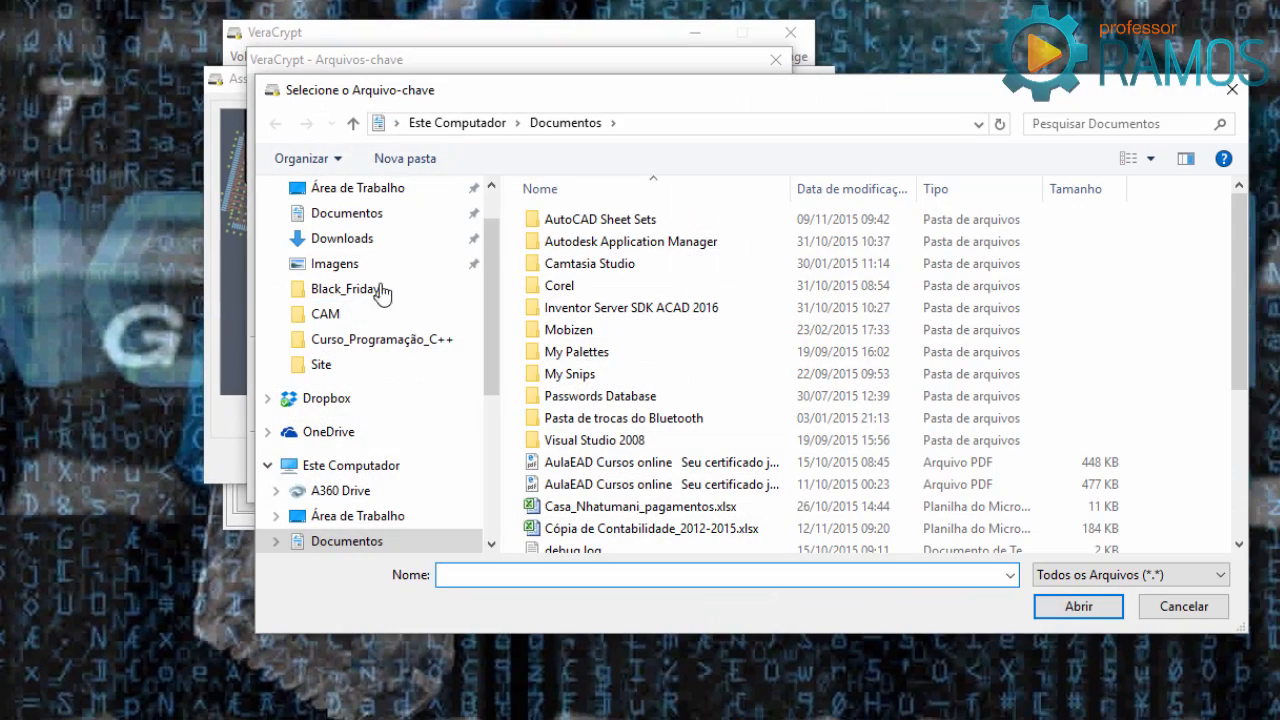
pyautogui.click(362, 189)
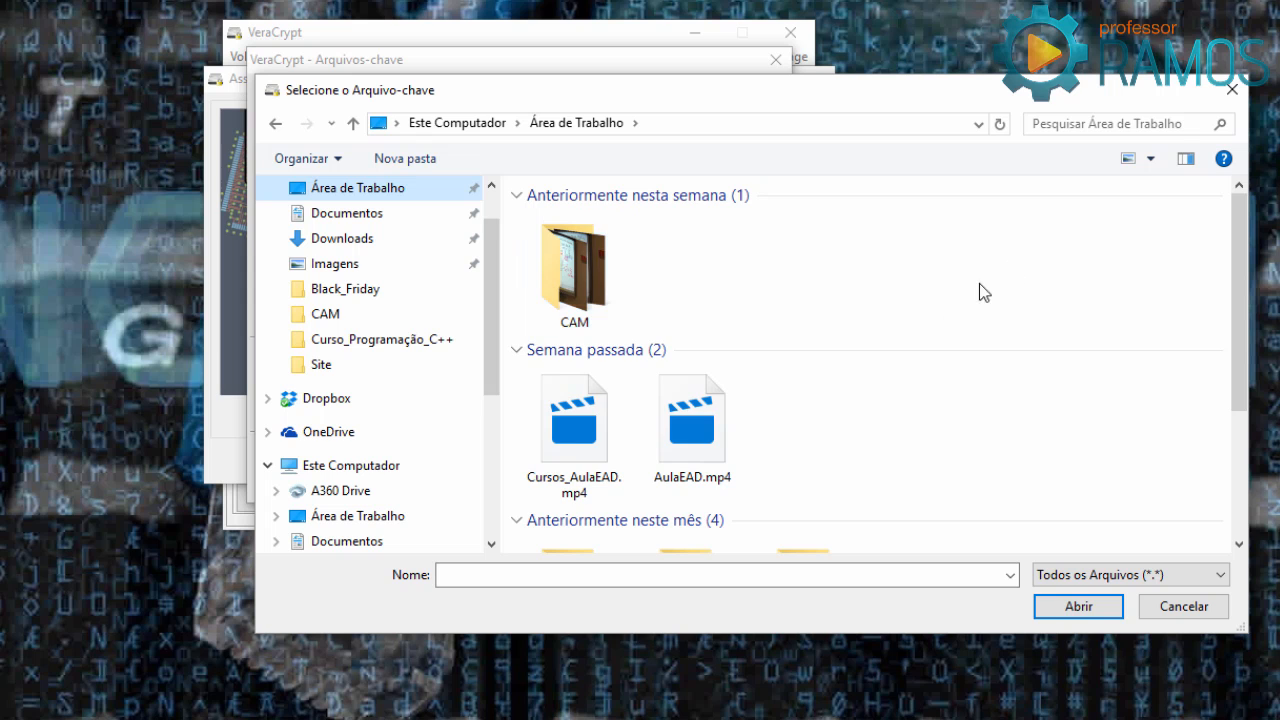
pyautogui.scroll(-3, 913, 315)
pyautogui.scroll(3, 714, 486)
pyautogui.scroll(-3, 786, 486)
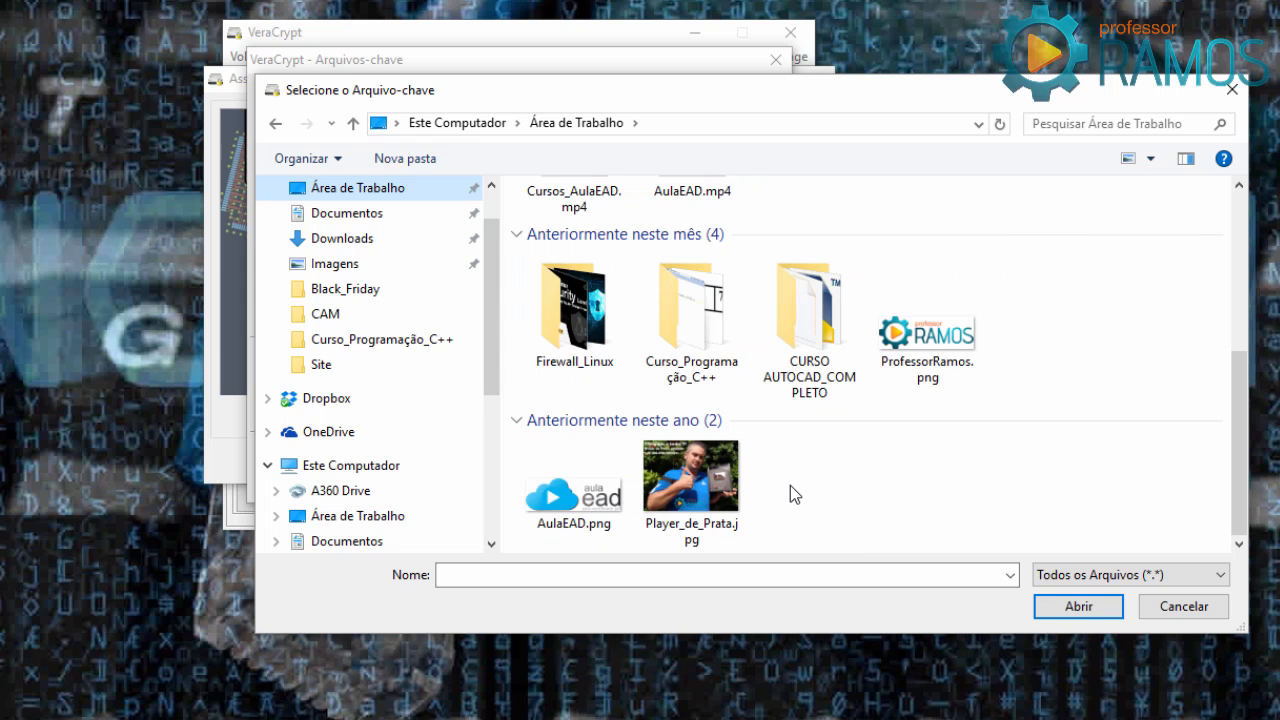
pyautogui.scroll(3, 790, 485)
pyautogui.moveTo(1237, 440); pyautogui.dragTo(1237, 494)
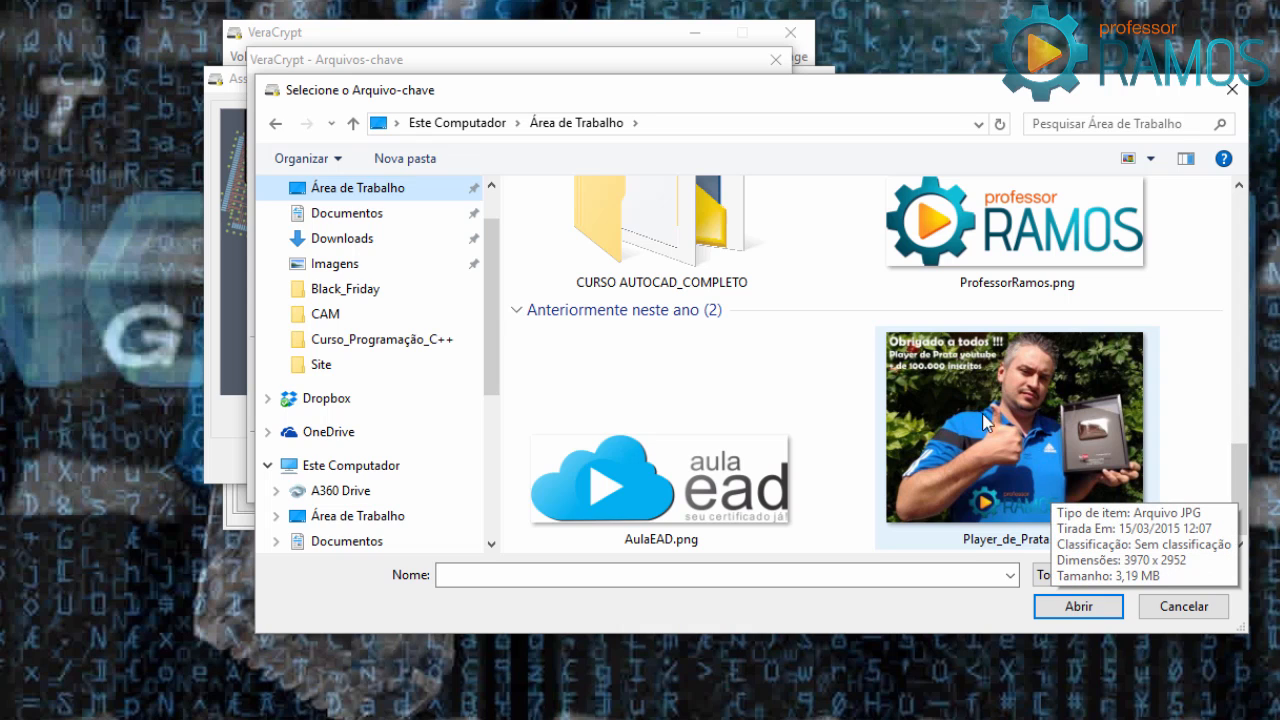
pyautogui.click(1040, 432)
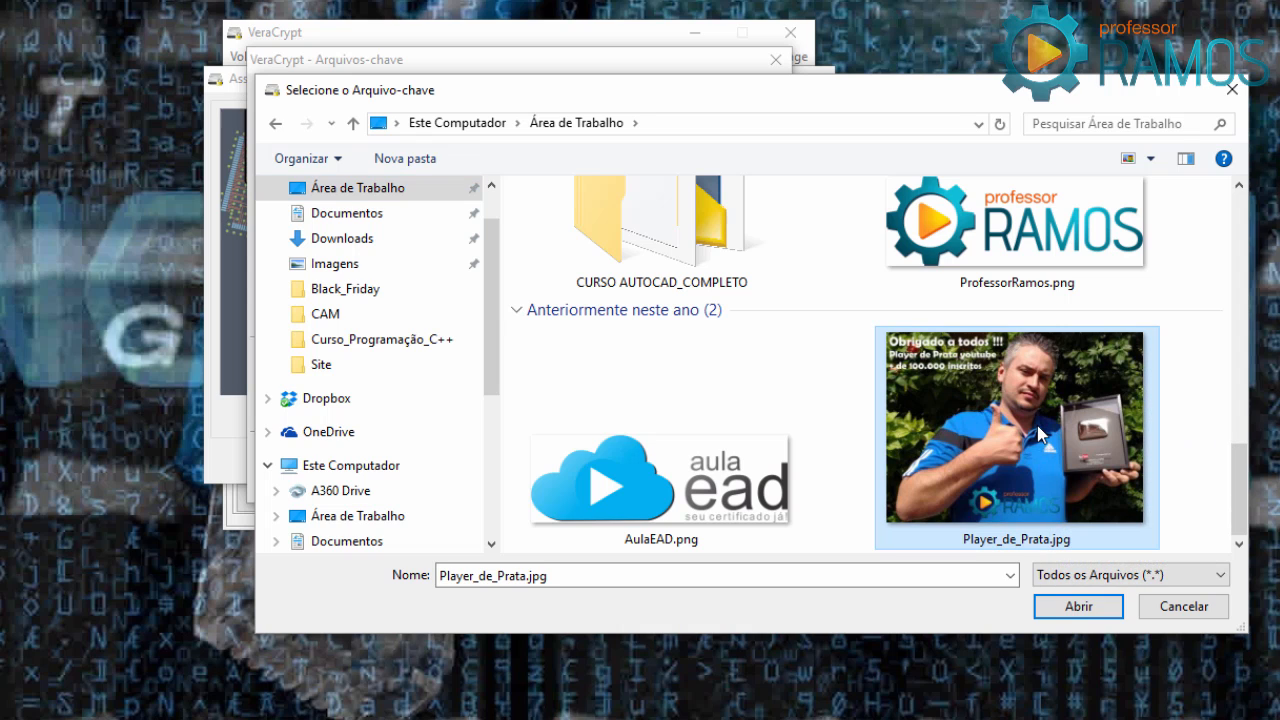
pyautogui.click(1095, 604)
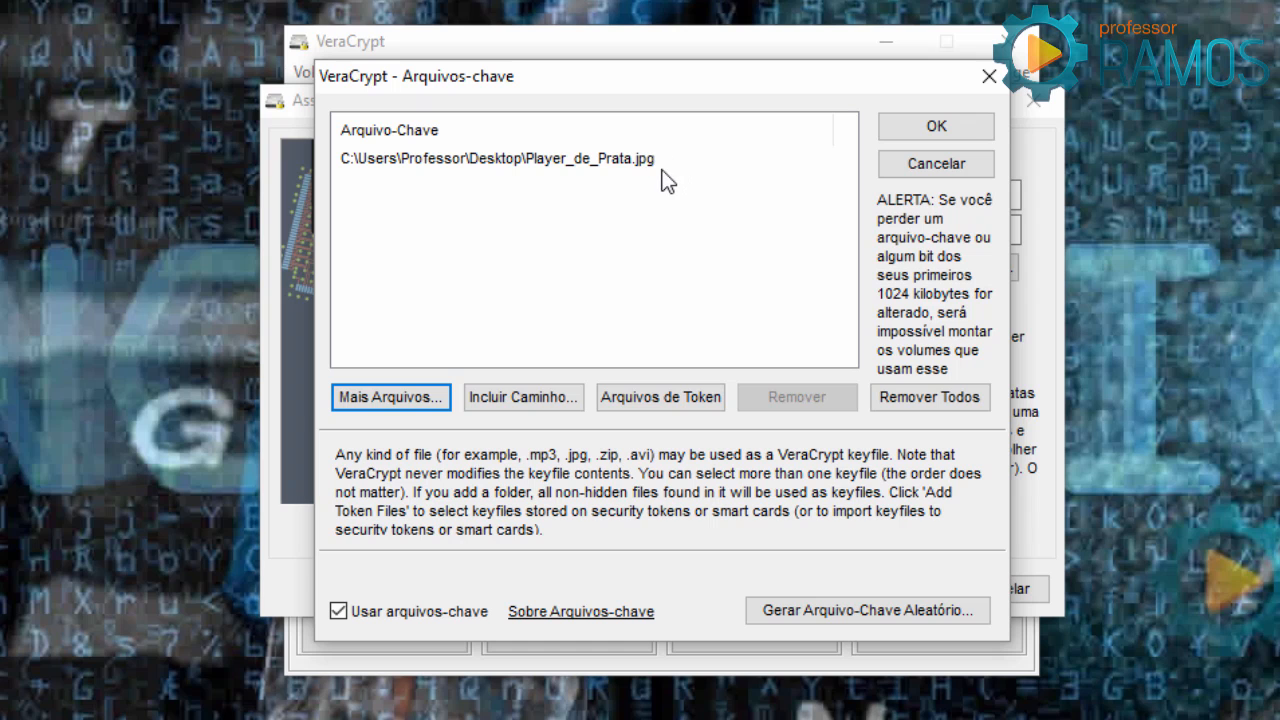
# Accept the keyfile, tick Use PIM with blank password fields, and advance to the Volume PIM step.
pyautogui.click(912, 126)
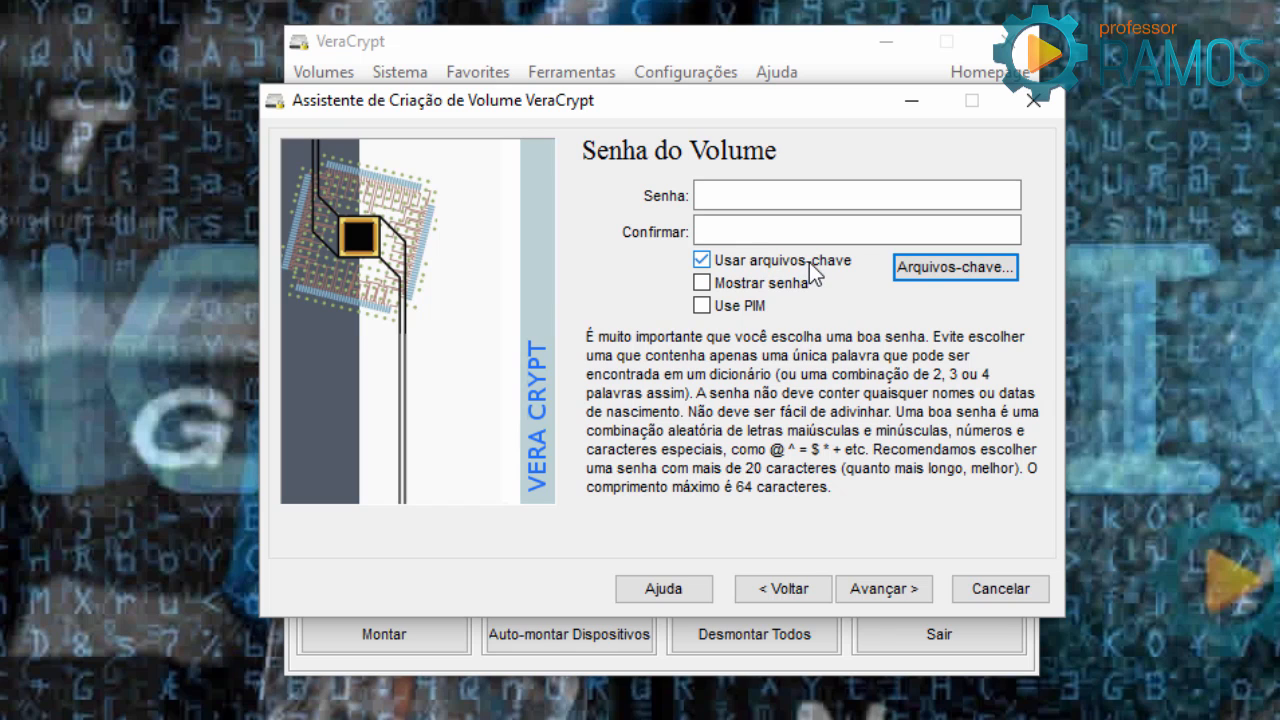
pyautogui.click(731, 236)
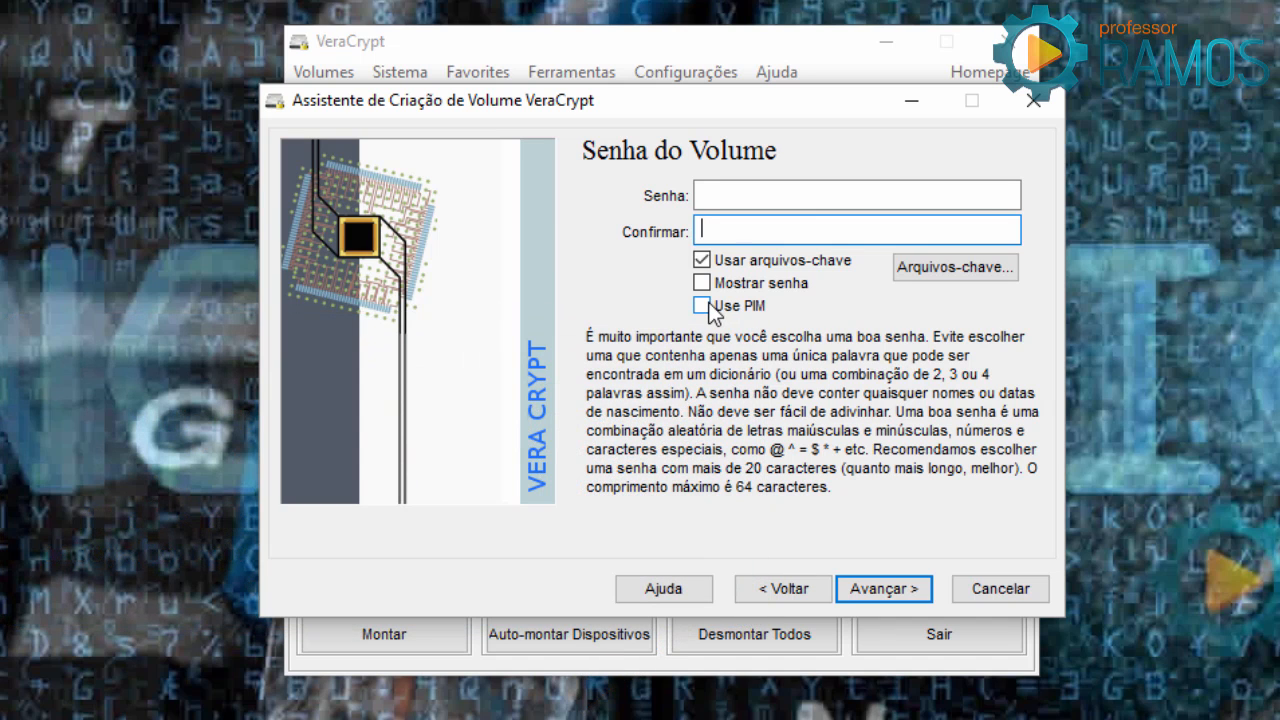
pyautogui.click(706, 304)
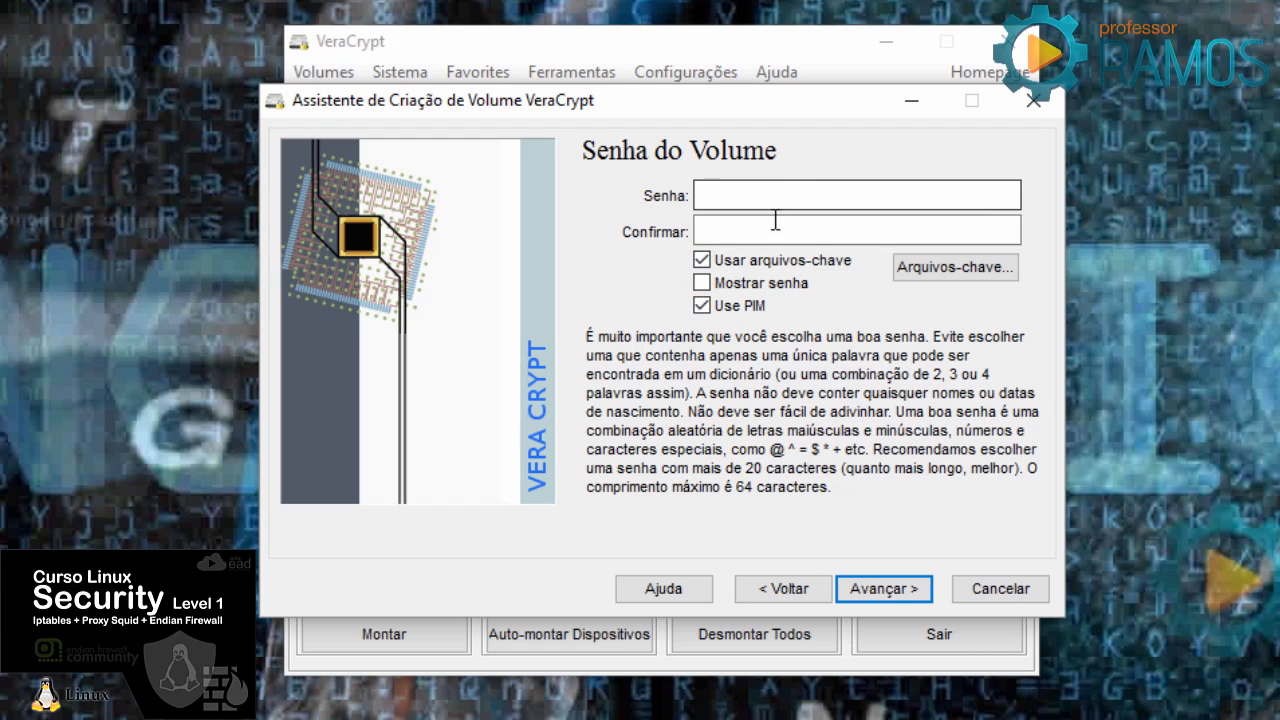
pyautogui.click(868, 592)
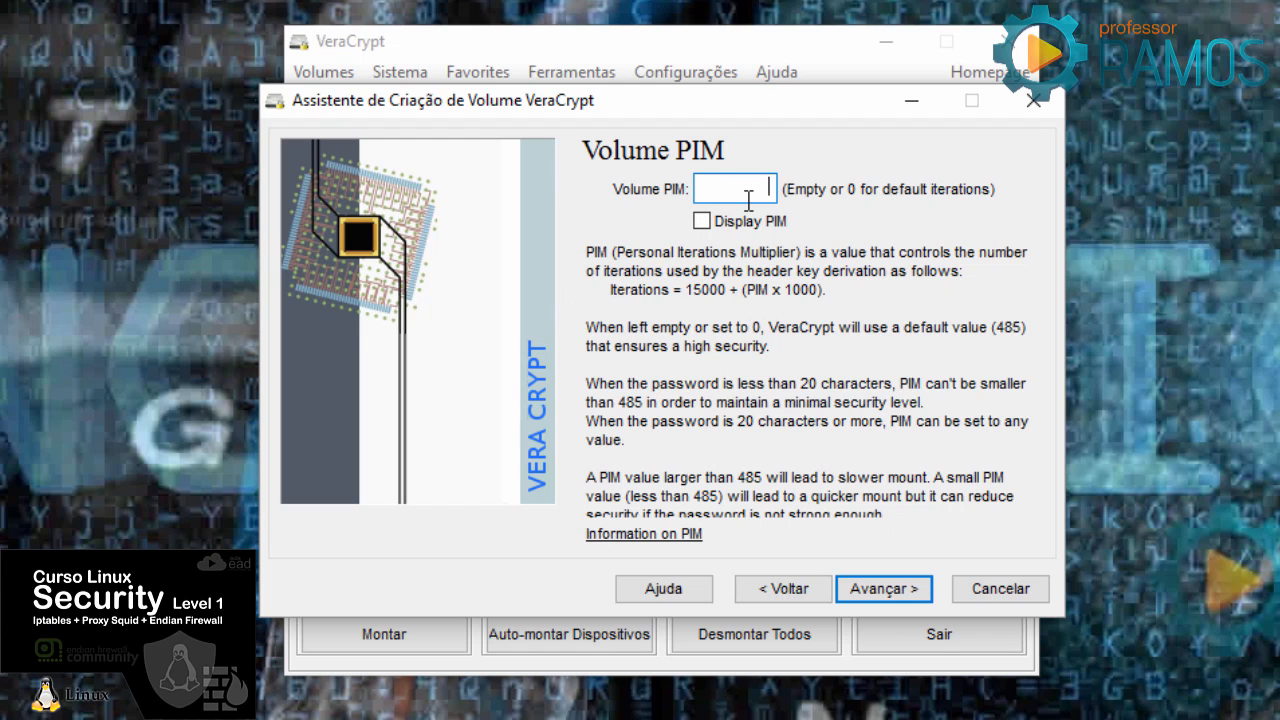
# Enter a custom four-digit PIM and accept the slower-mount warning to reach volume formatting.
pyautogui.press('BackSpace')
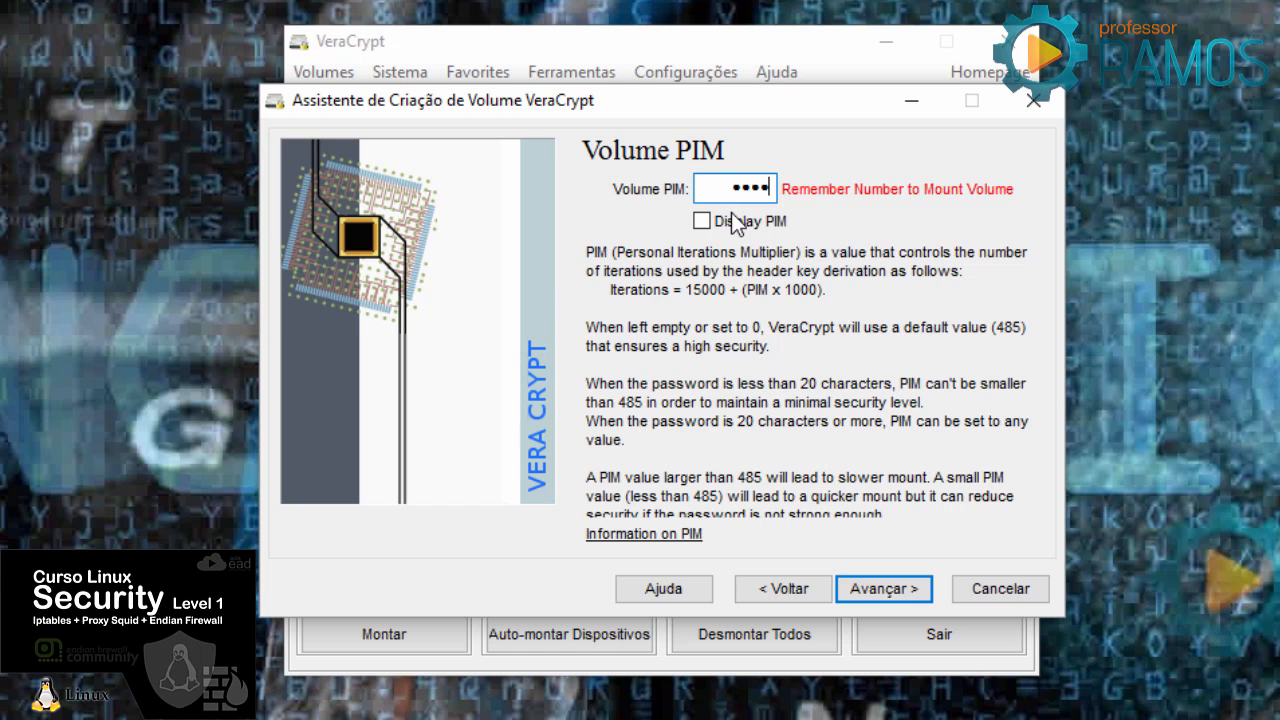
pyautogui.click(884, 589)
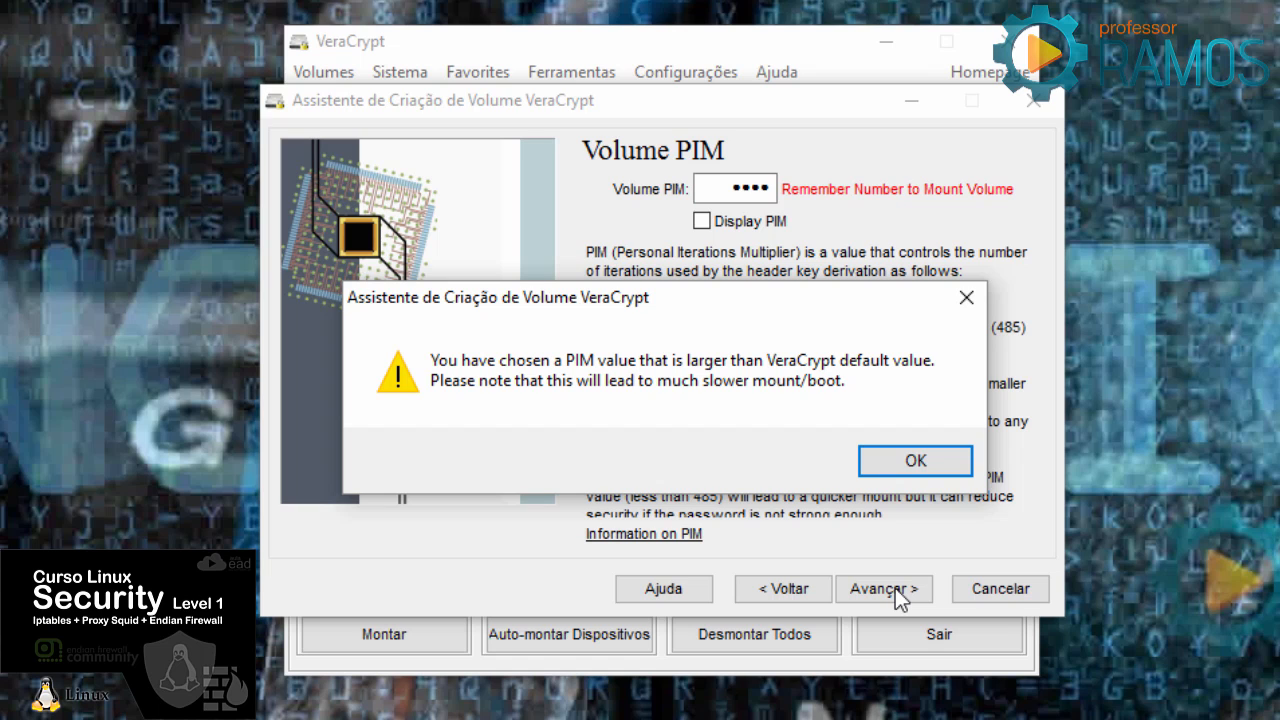
pyautogui.press('Return')
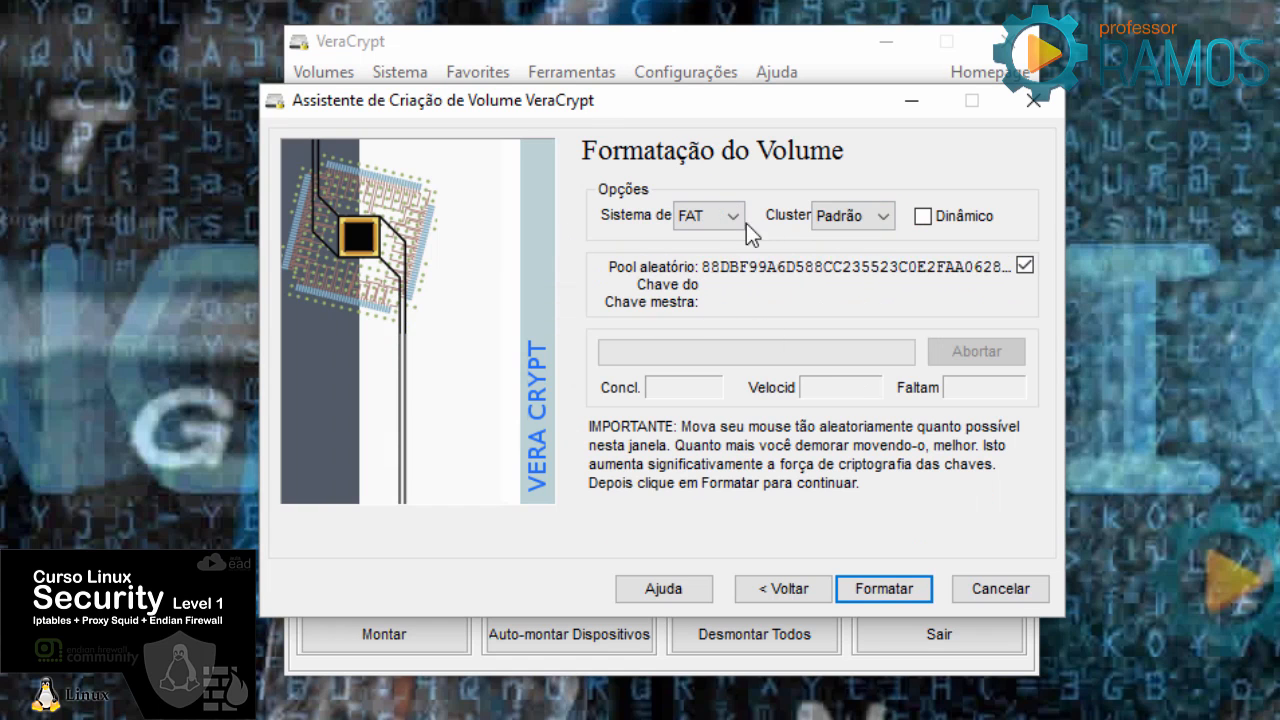
# Format the container, acknowledge Disco Criado com Sucesso, close the wizard and minimize VeraCrypt.
pyautogui.click(885, 590)
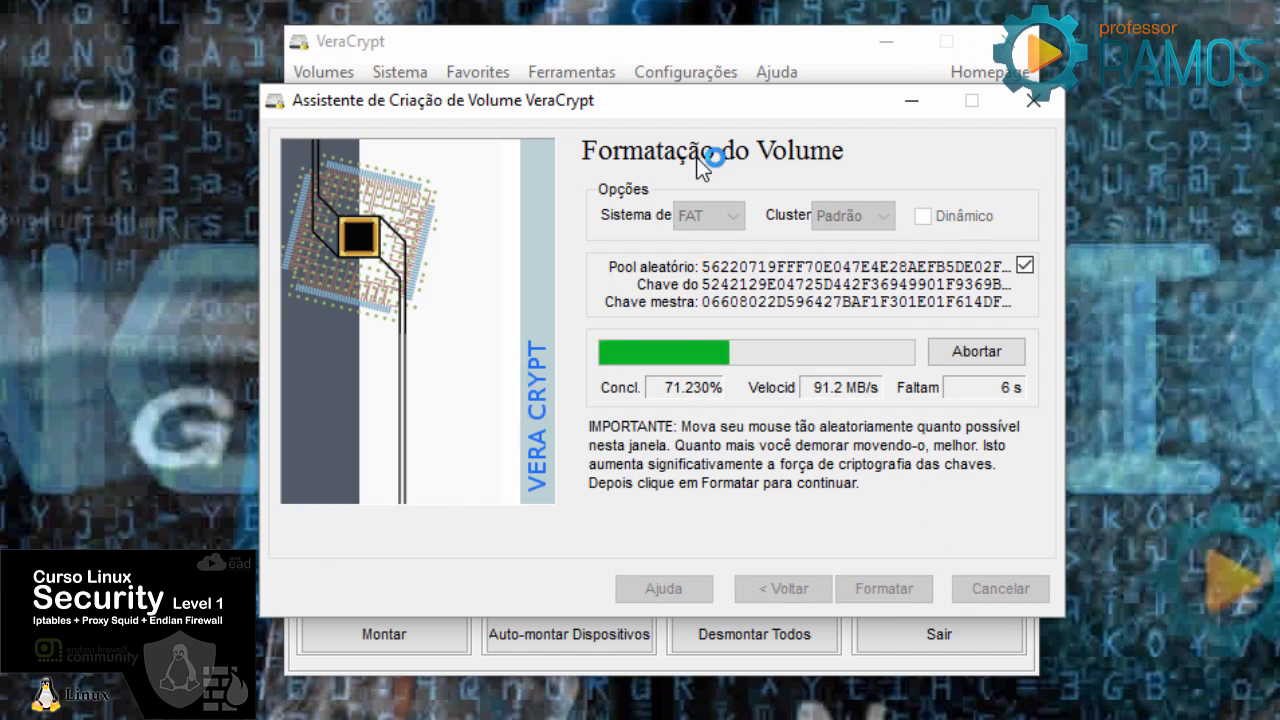
pyautogui.click(822, 466)
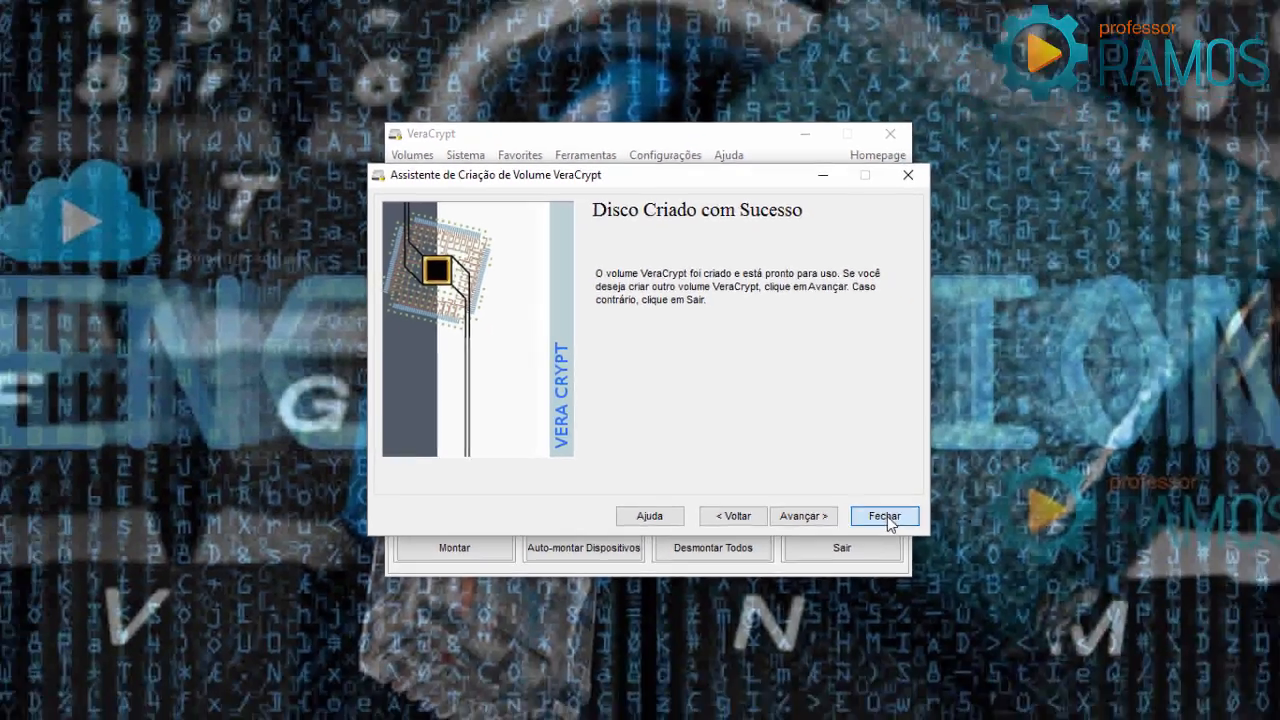
pyautogui.click(884, 516)
pyautogui.click(750, 200)
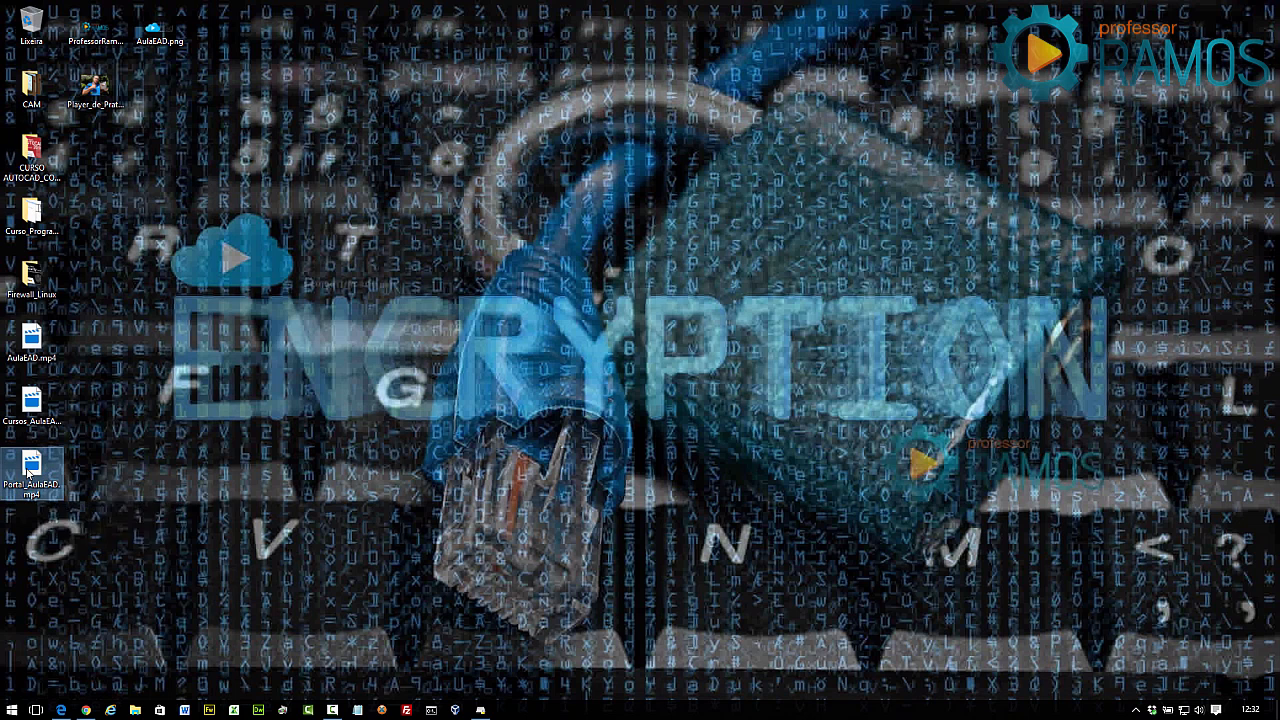
pyautogui.doubleClick(32, 480)
pyautogui.click(716, 416)
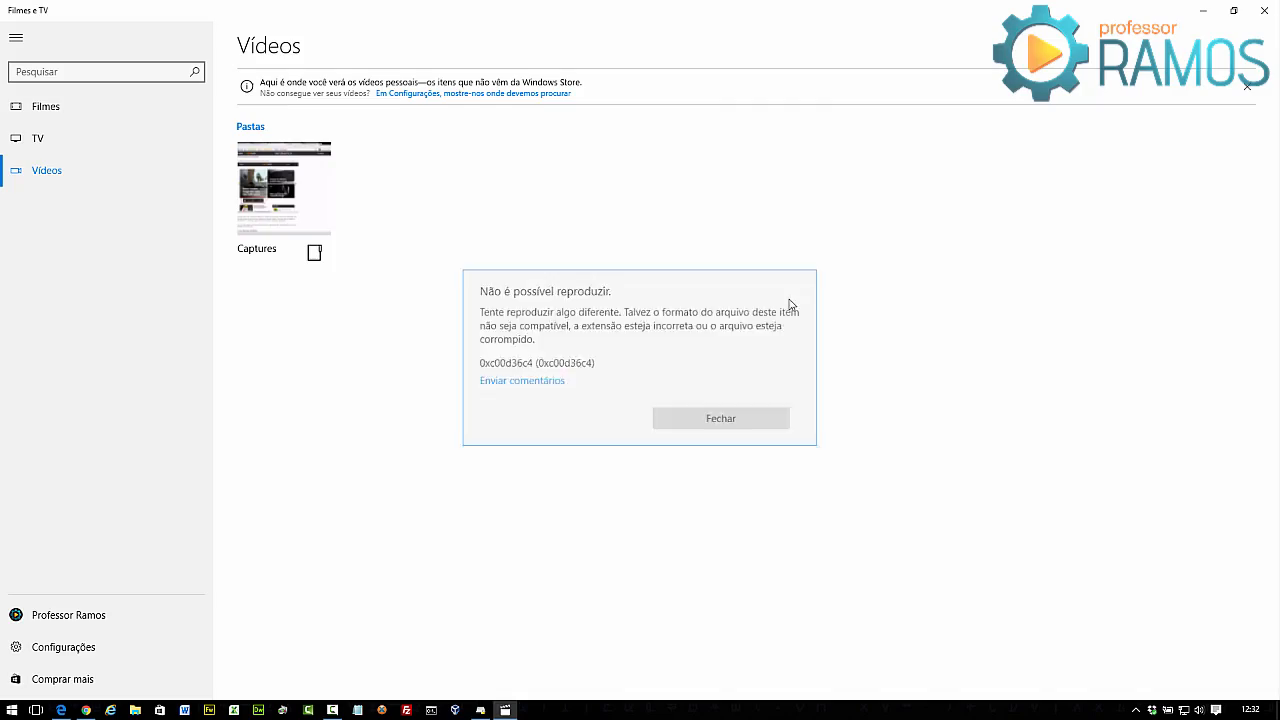
pyautogui.click(1266, 9)
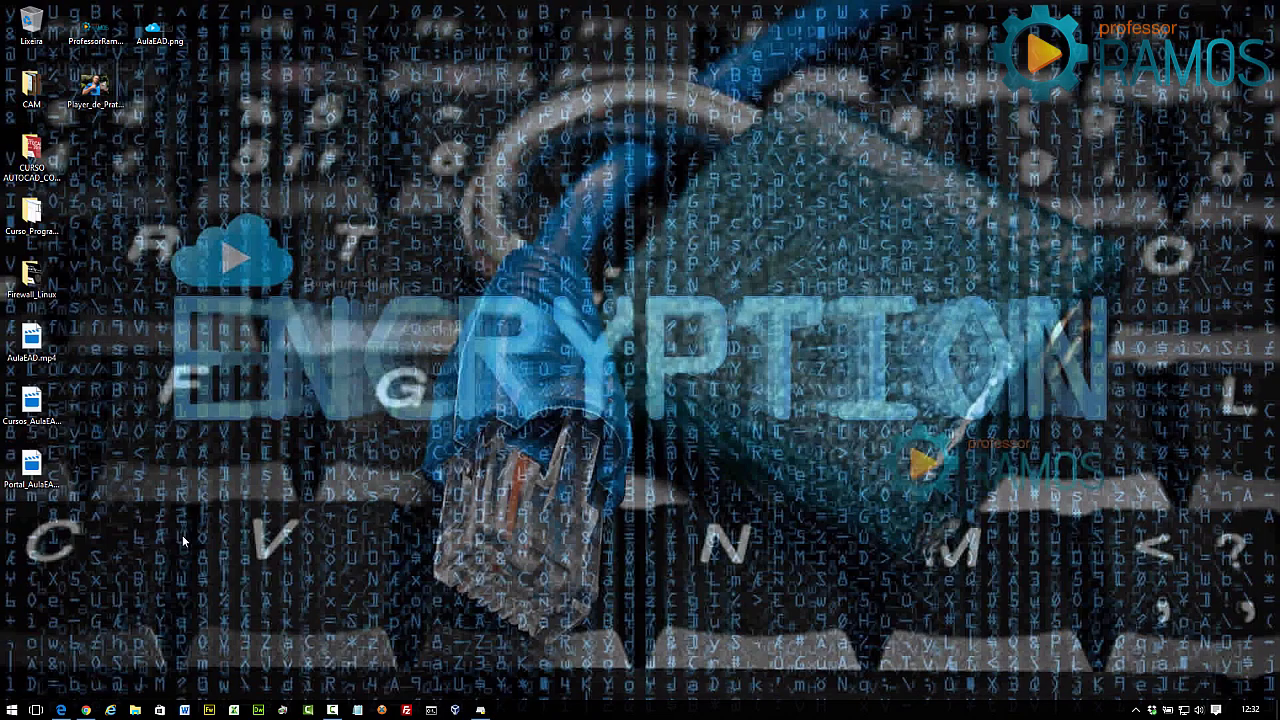
pyautogui.rightClick(36, 477)
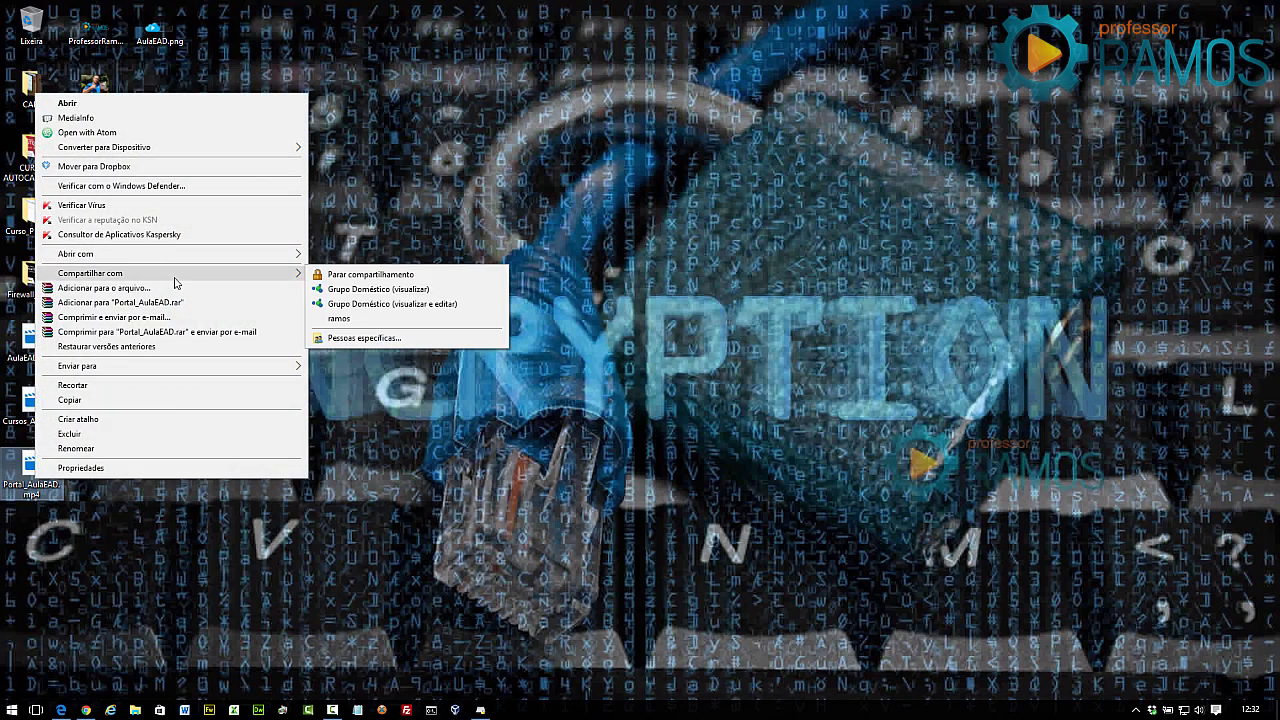
pyautogui.moveTo(211, 260)
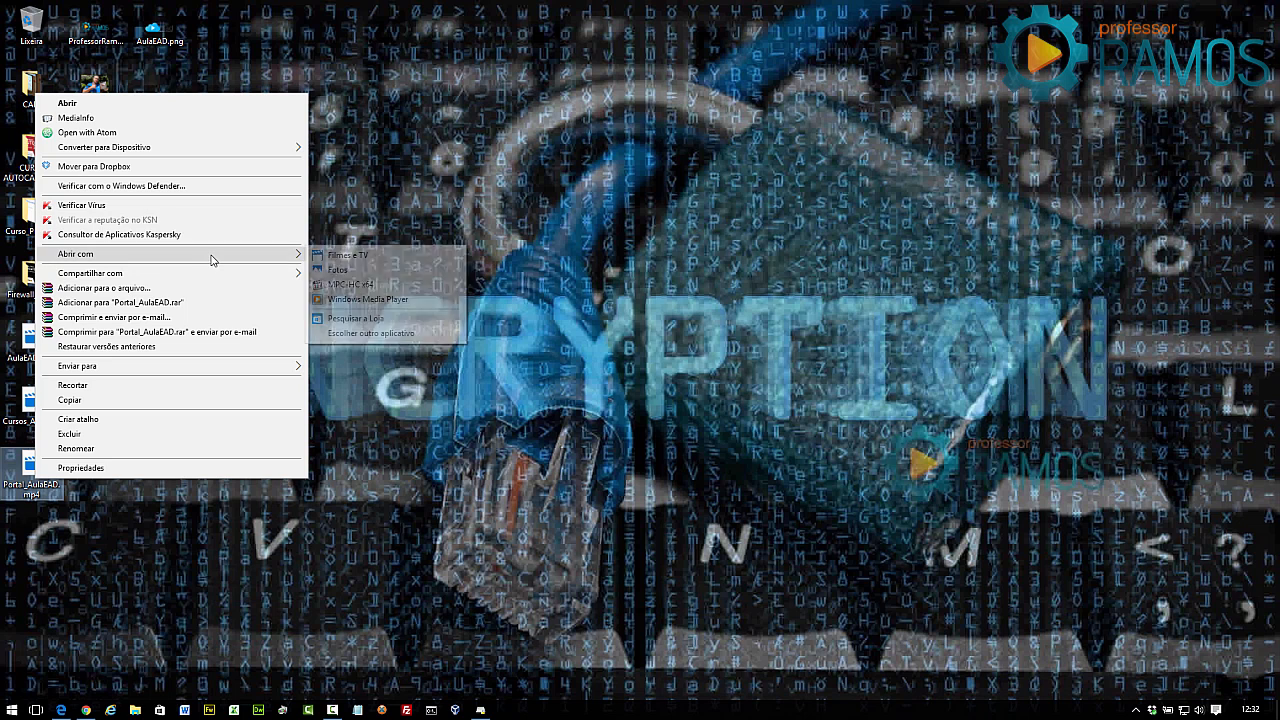
pyautogui.click(350, 284)
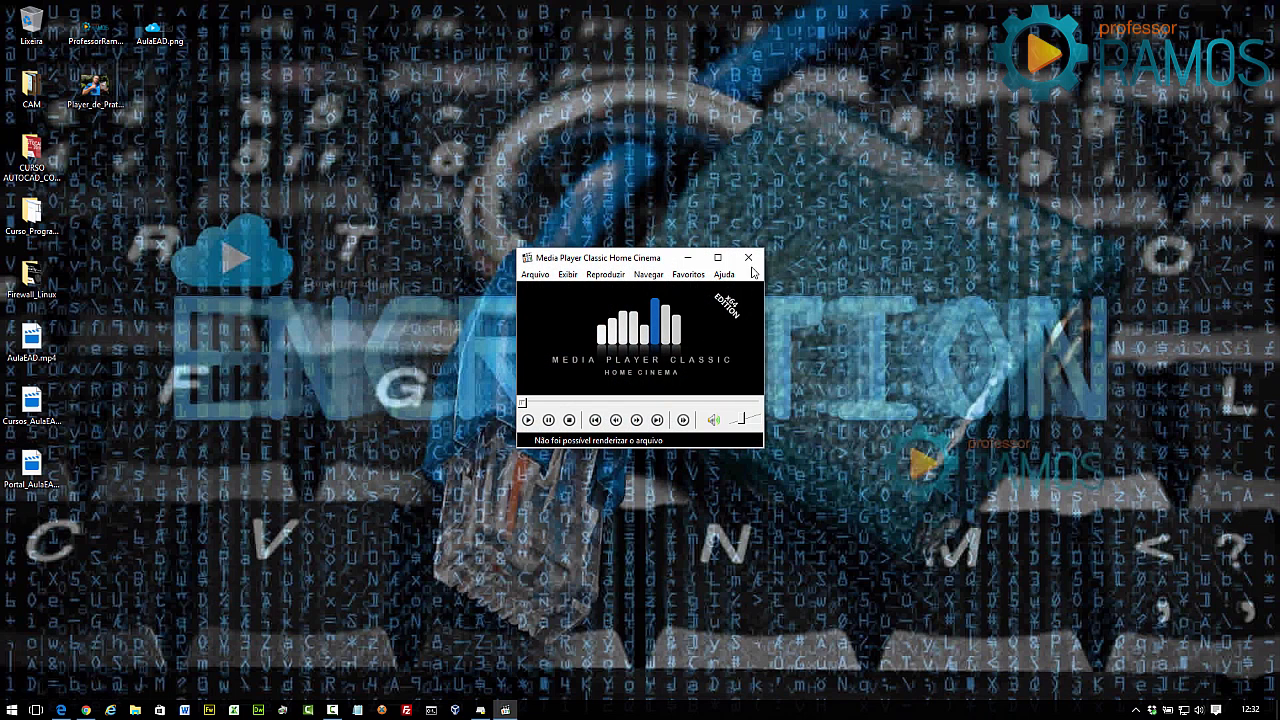
pyautogui.click(748, 257)
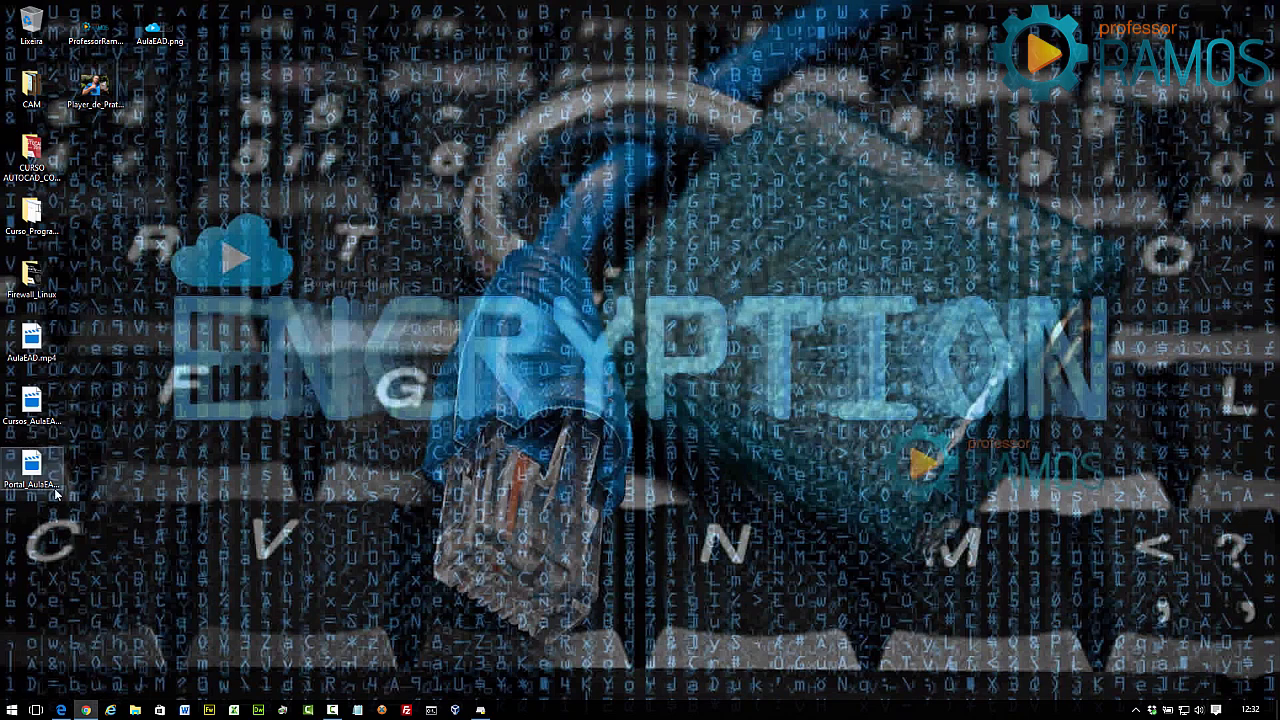
# Restore the VeraCrypt main window and select drive L: for mounting.
pyautogui.click(480, 710)
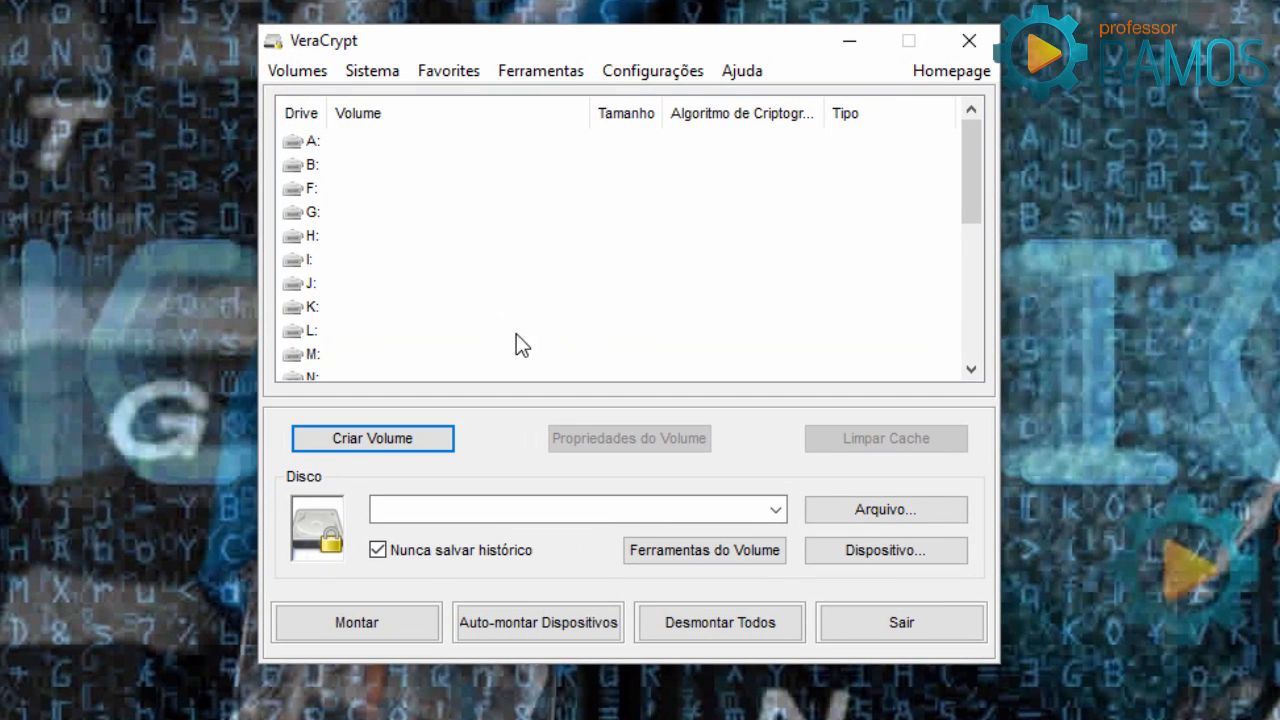
pyautogui.moveTo(978, 187); pyautogui.dragTo(920, 394)
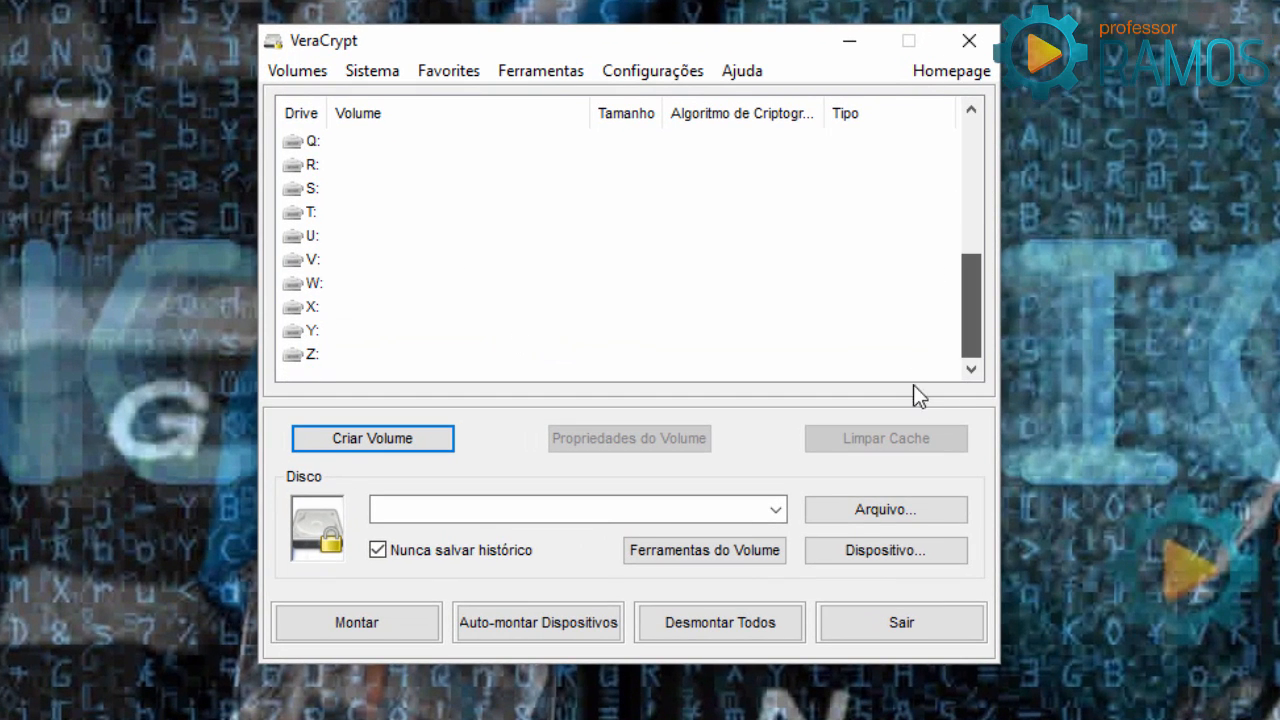
pyautogui.scroll(2, 321, 225)
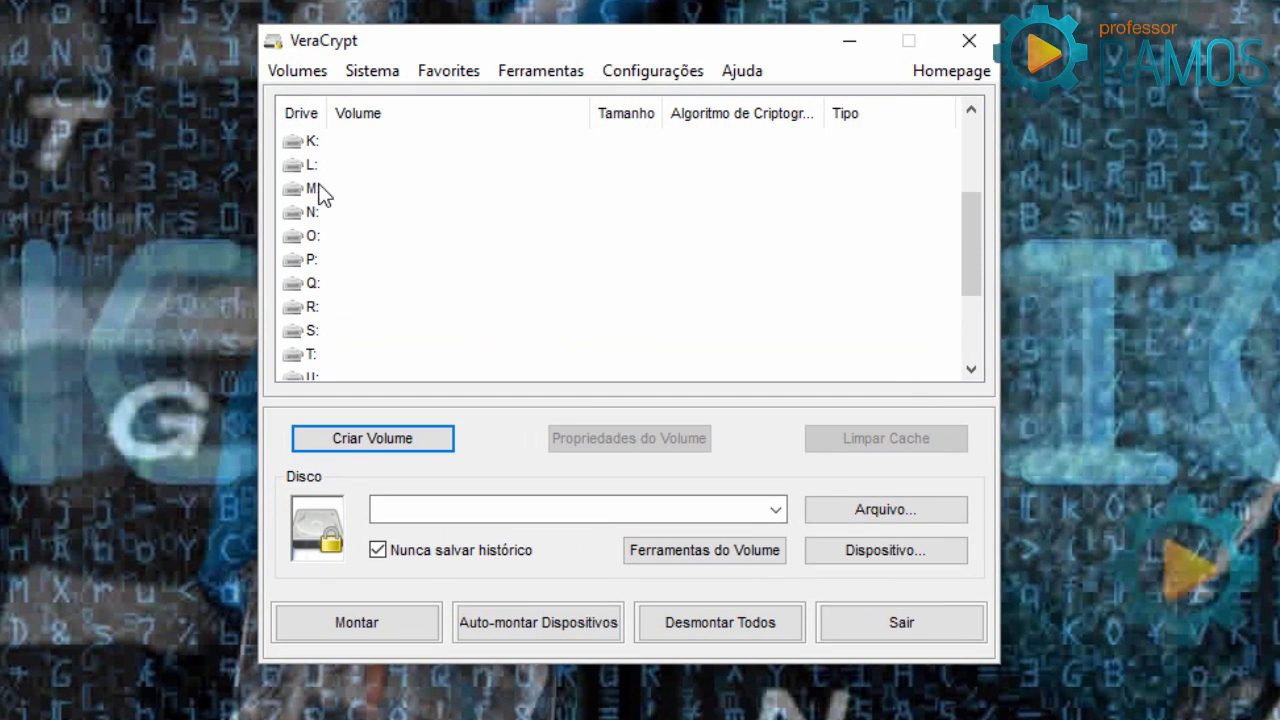
pyautogui.click(309, 165)
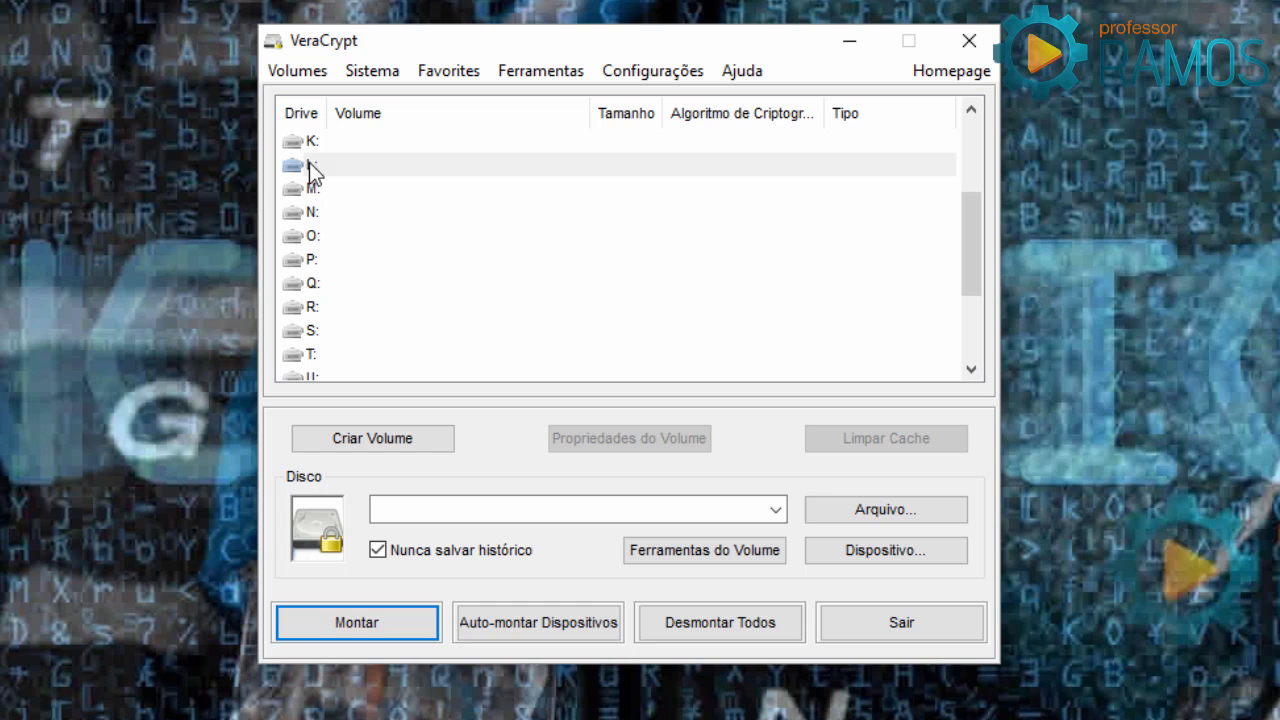
# Choose Portal_AulaEAD.mp4 from the Desktop as the volume and open its password prompt.
pyautogui.click(888, 507)
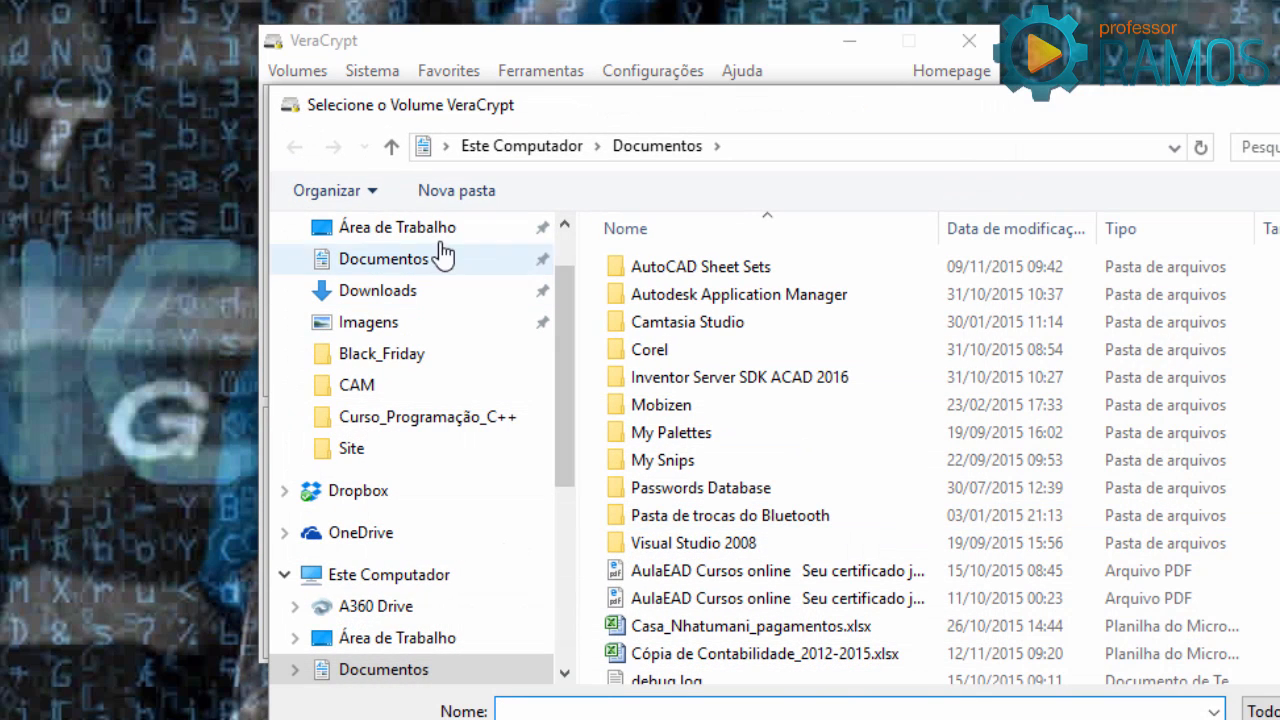
pyautogui.click(420, 228)
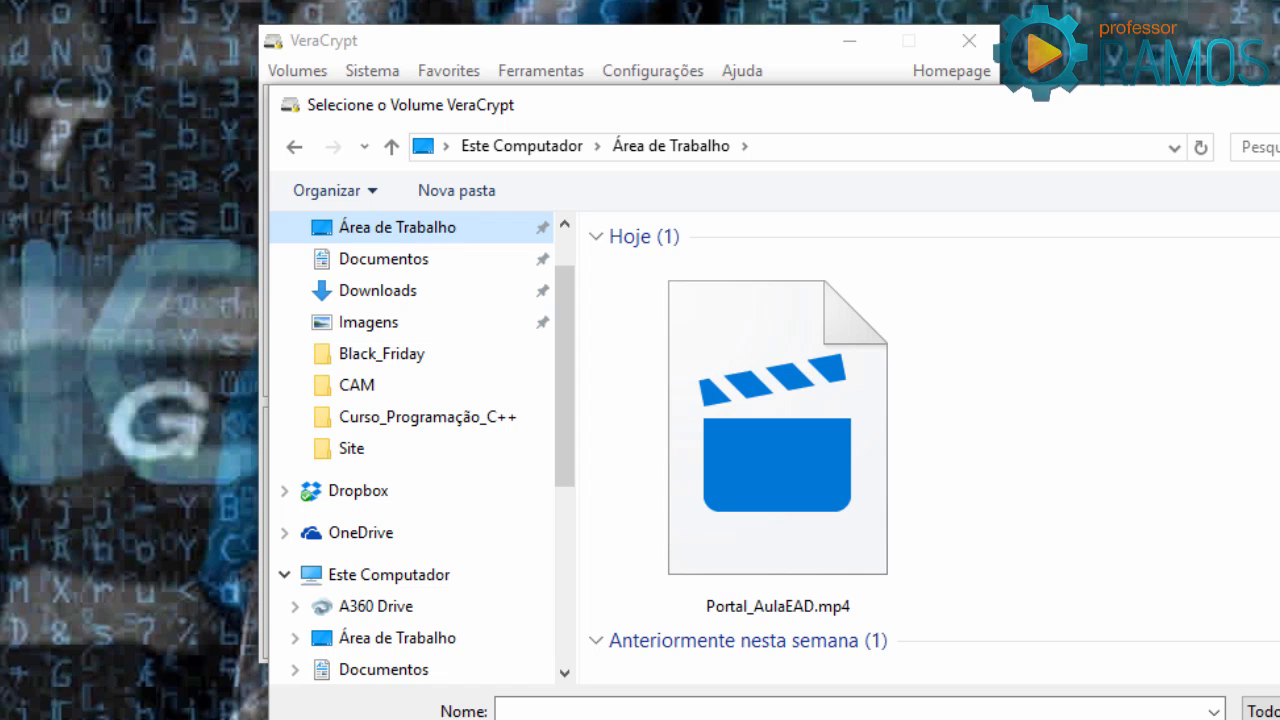
pyautogui.scroll(-1, 700, 480)
pyautogui.scroll(1, 700, 480)
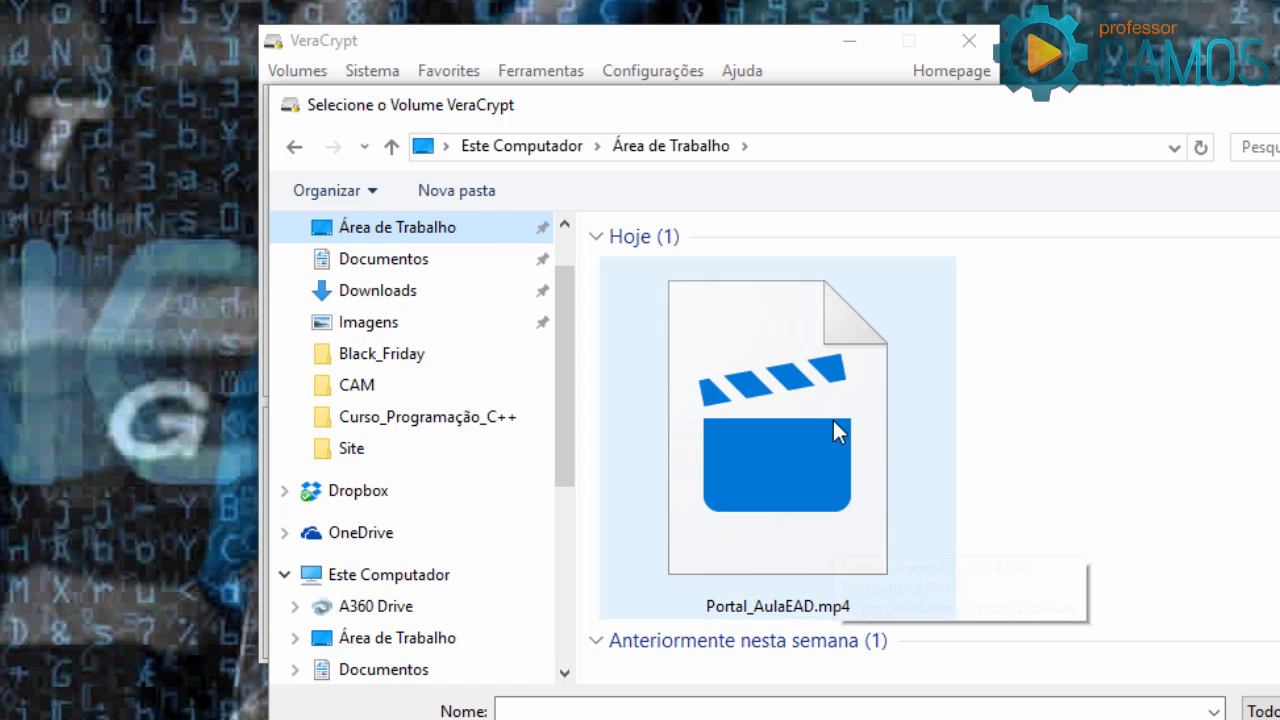
pyautogui.doubleClick(807, 420)
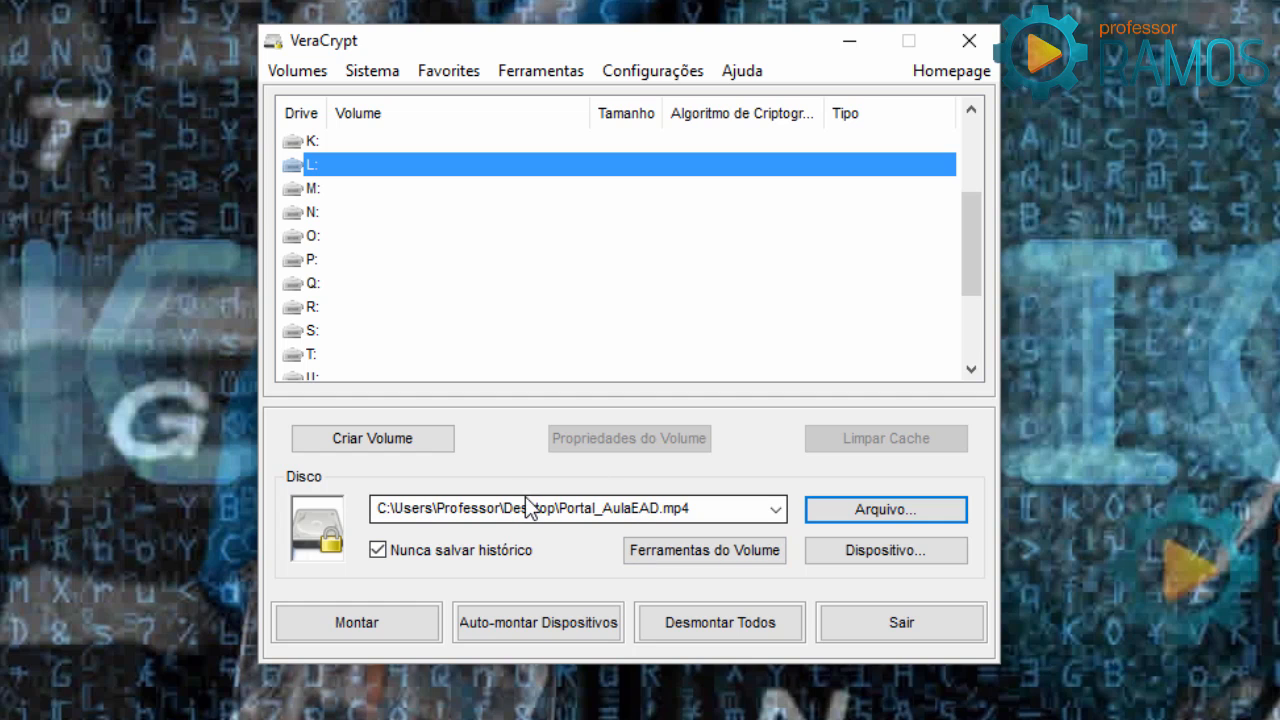
pyautogui.click(367, 623)
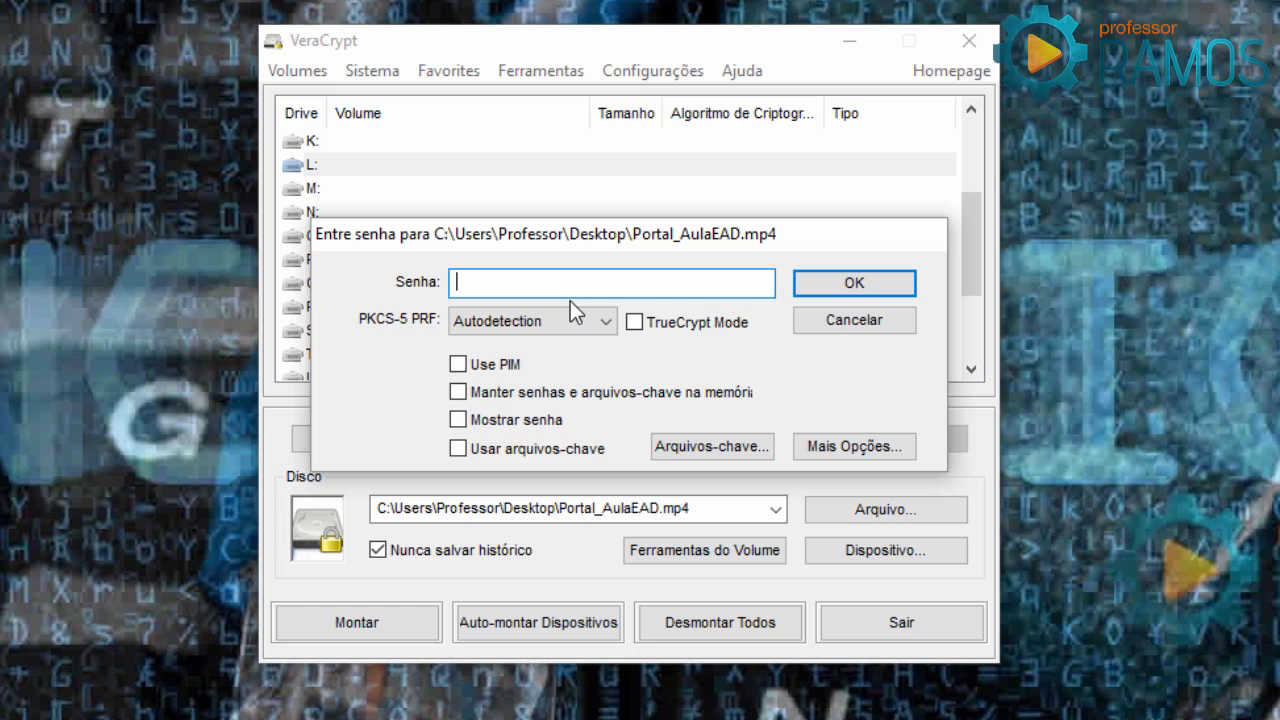
# Add AulaEAD.png from the Desktop as the mount keyfile and confirm the keyfile list.
pyautogui.click(712, 447)
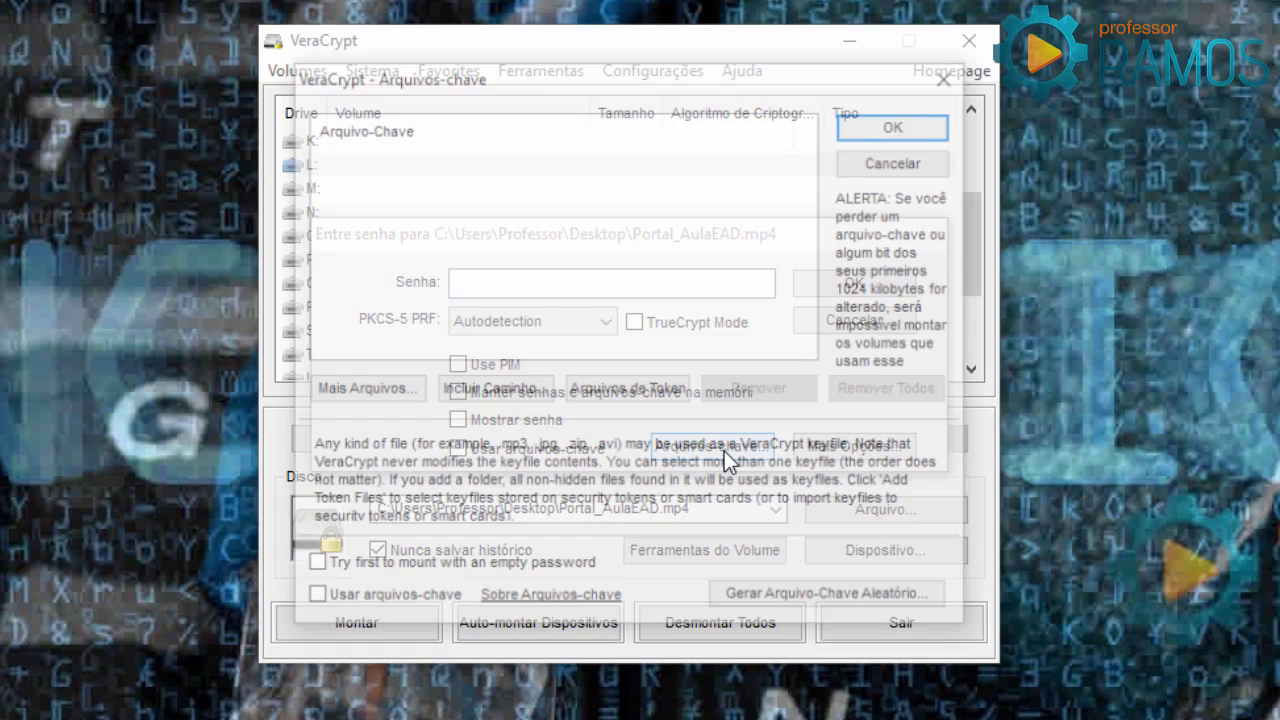
pyautogui.click(408, 395)
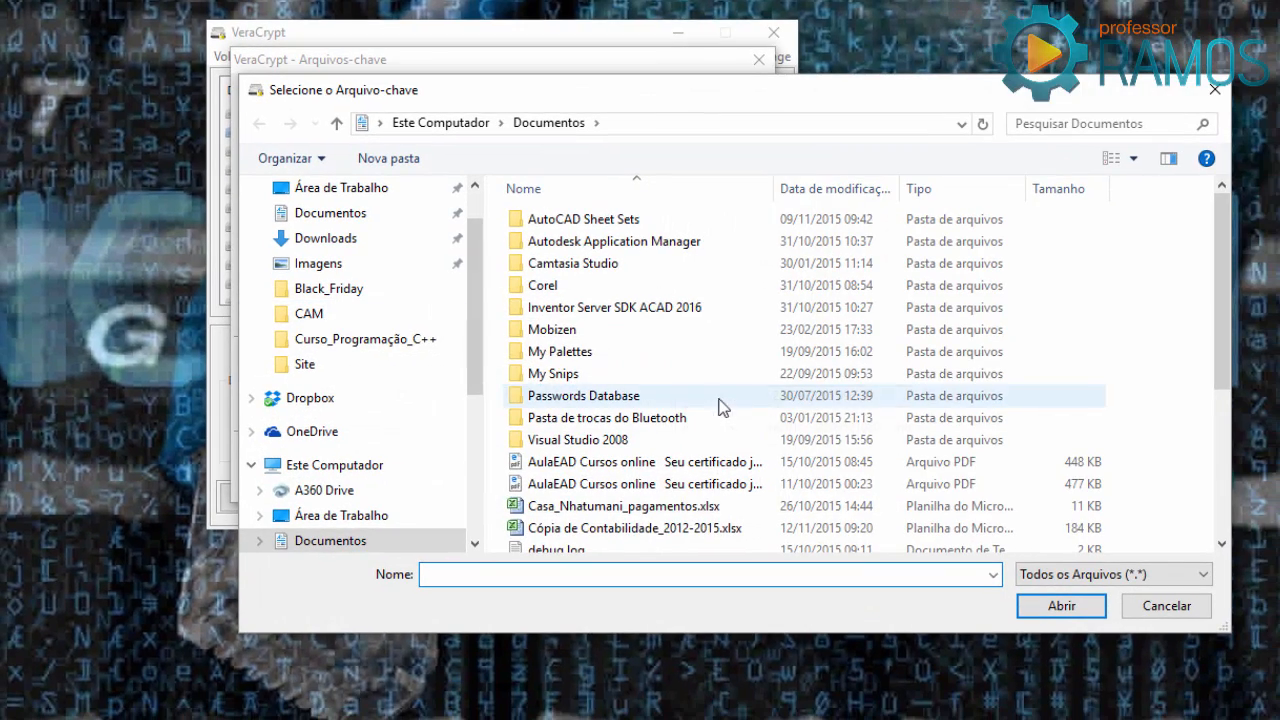
pyautogui.scroll(-4, 722, 407)
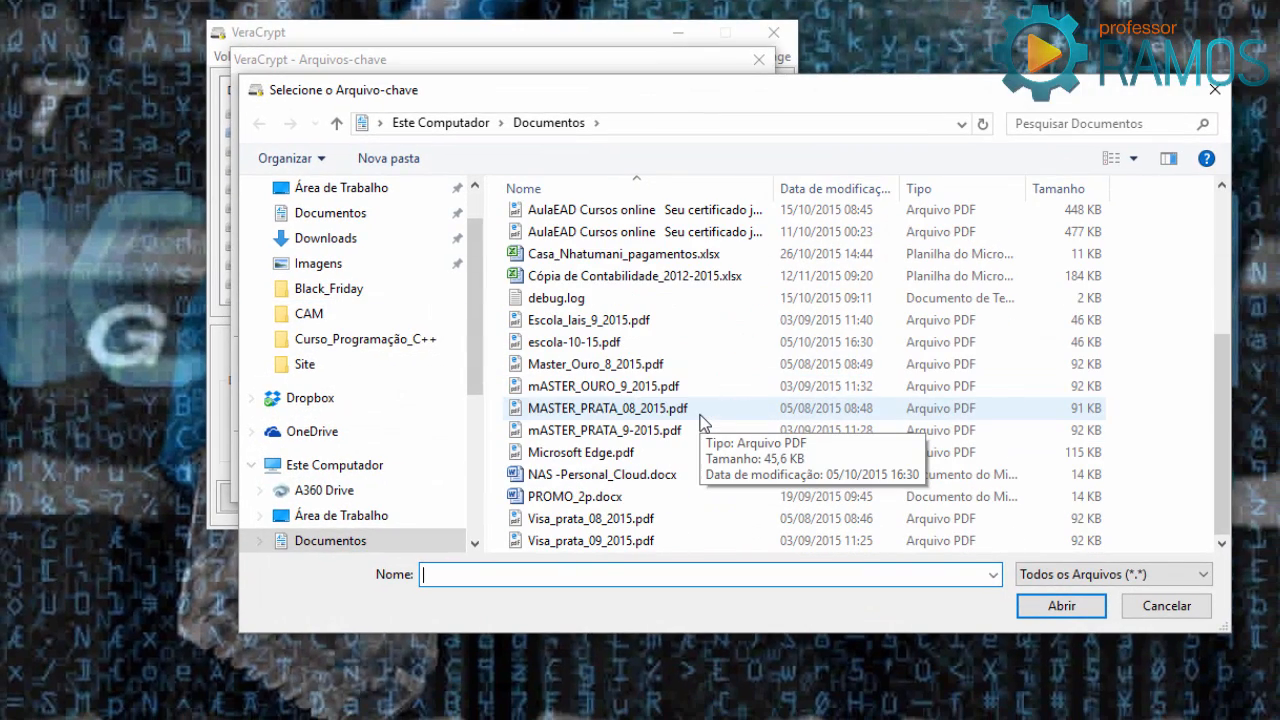
pyautogui.click(368, 192)
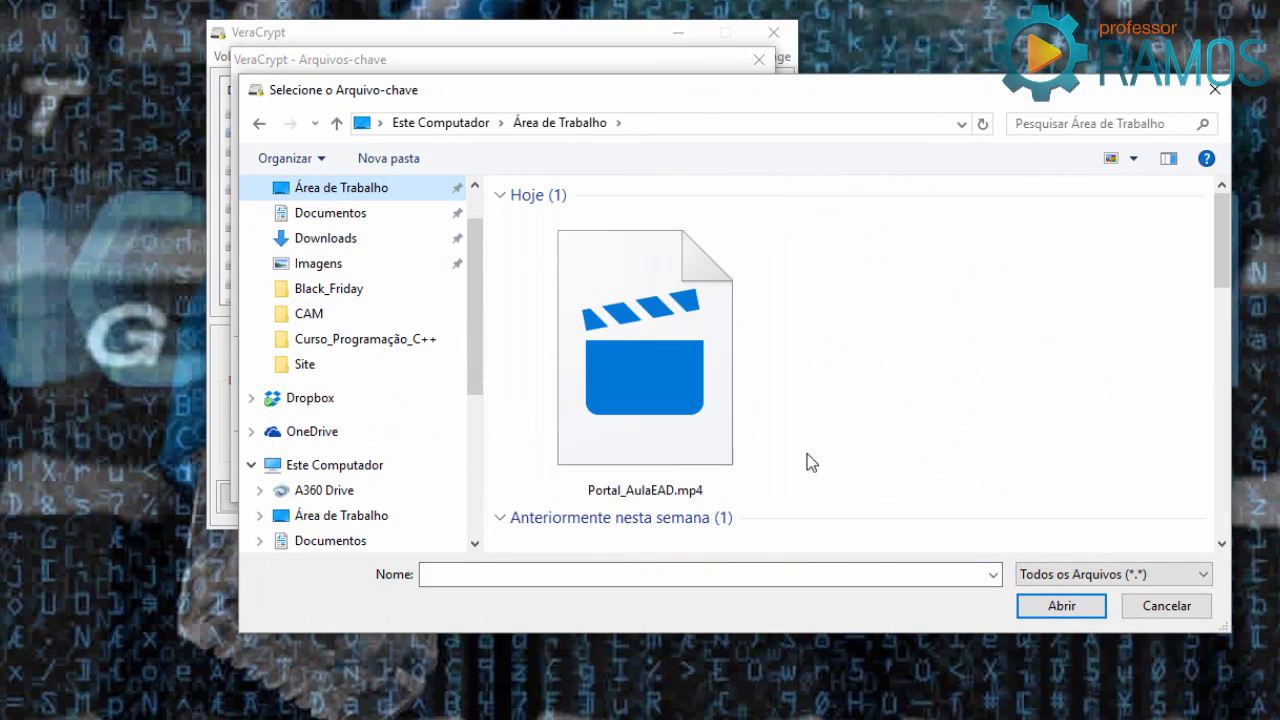
pyautogui.moveTo(1222, 256); pyautogui.dragTo(1228, 537)
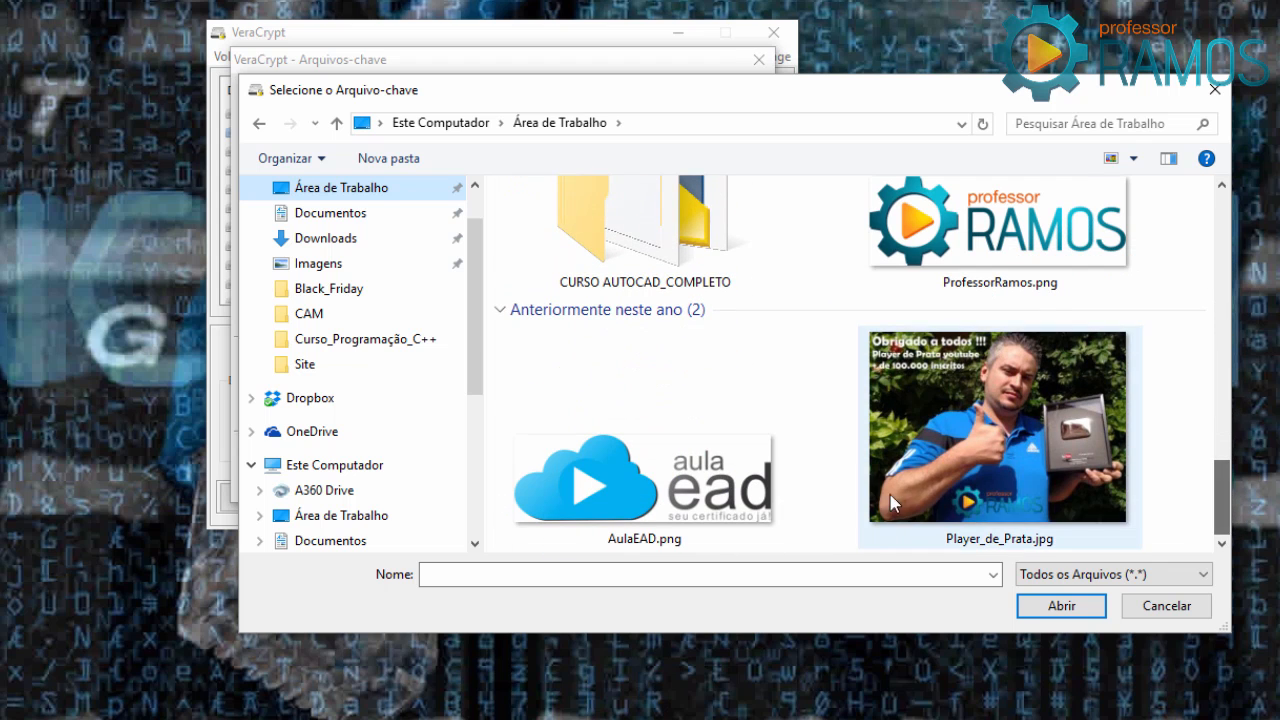
pyautogui.click(705, 428)
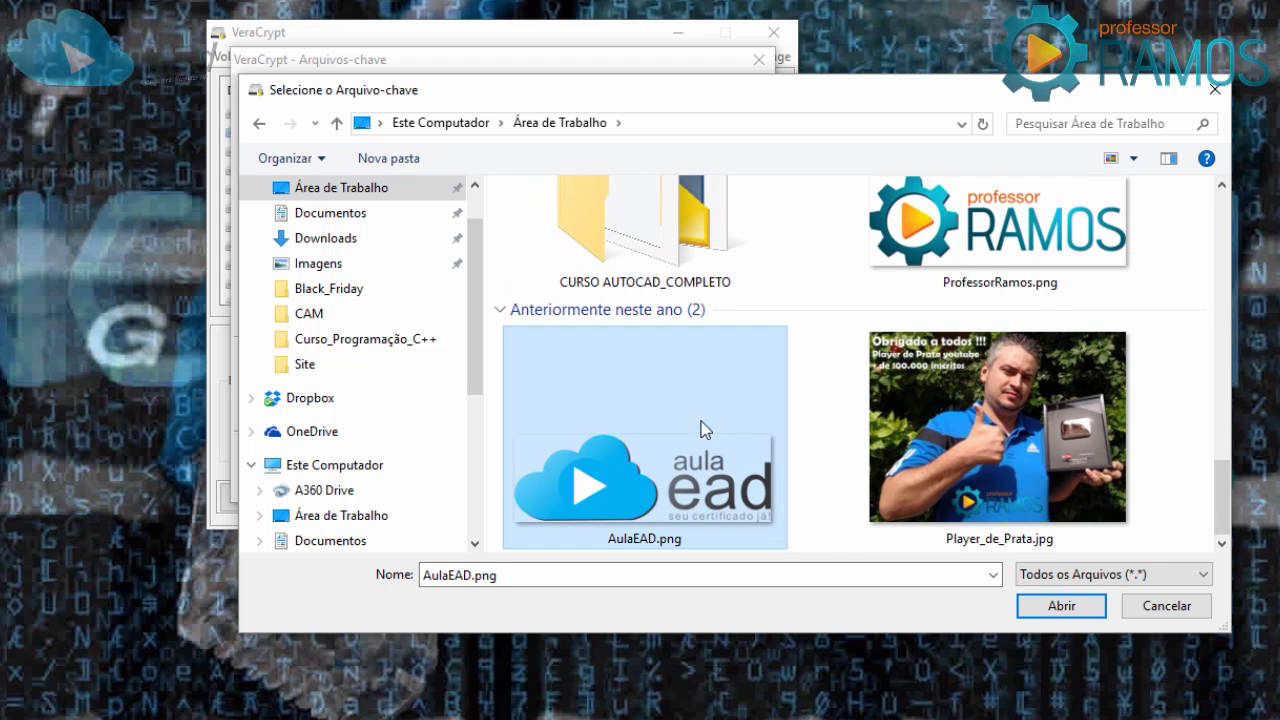
pyautogui.click(1068, 607)
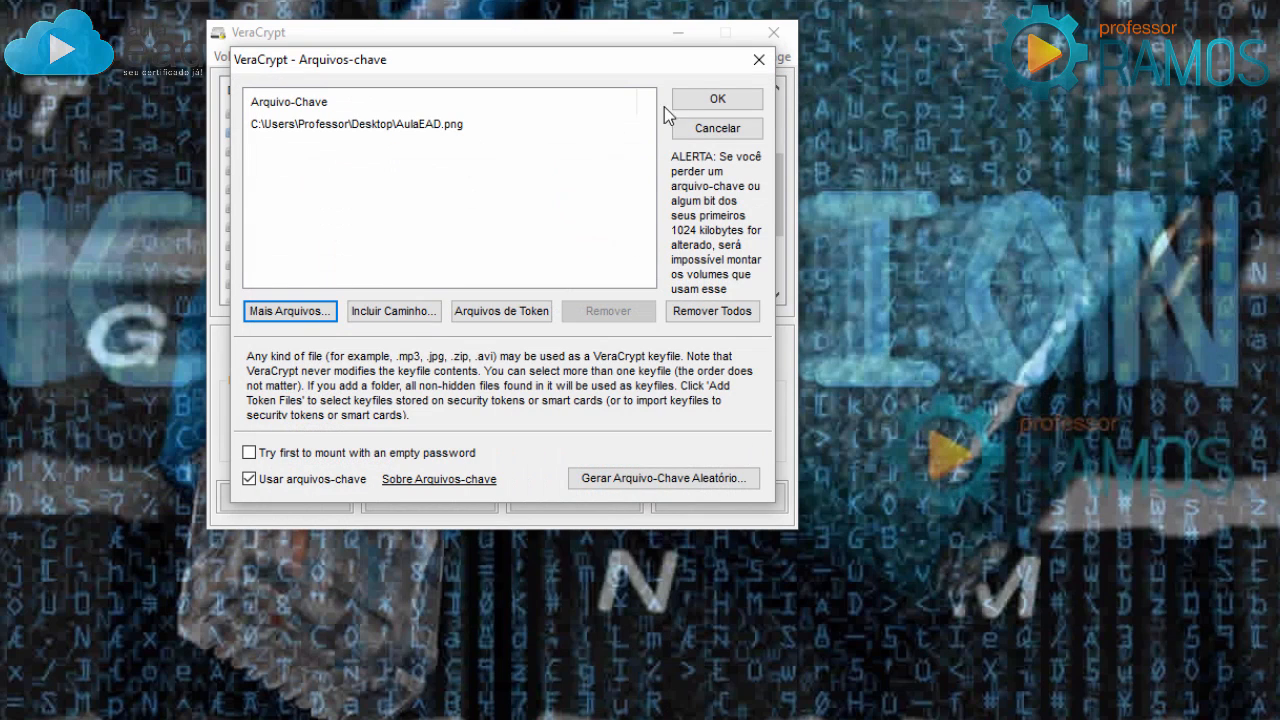
pyautogui.click(714, 99)
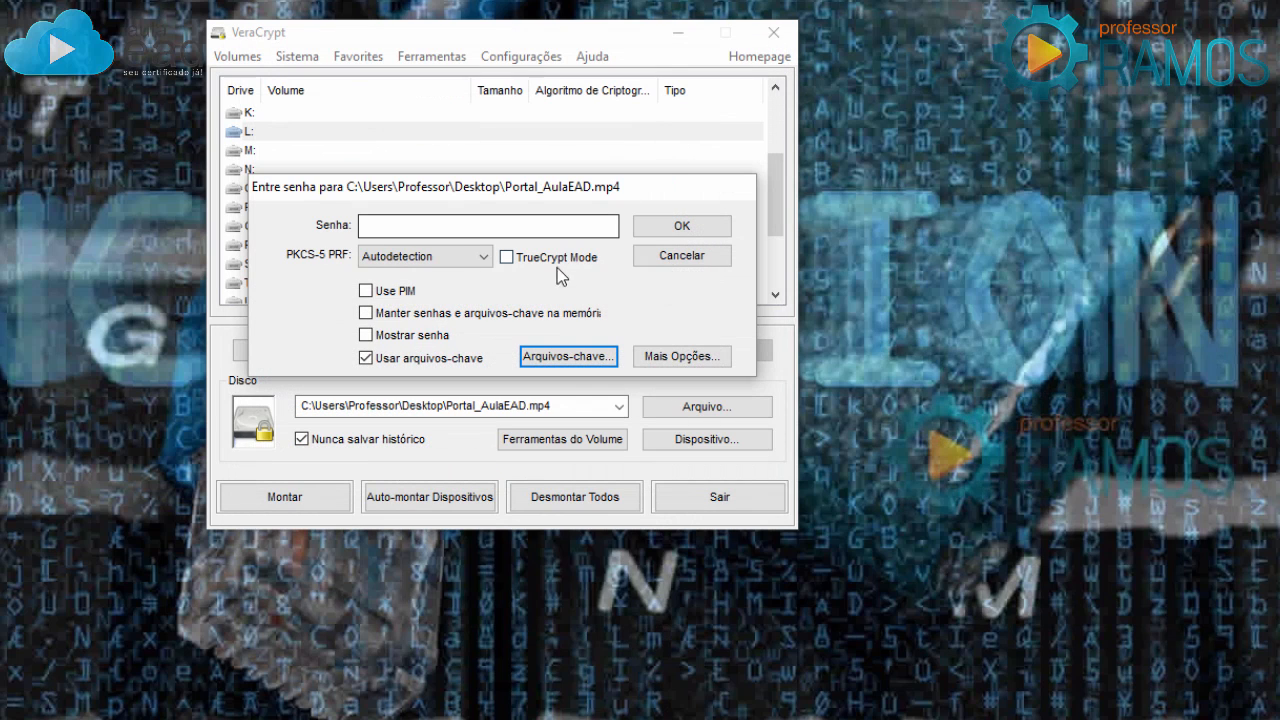
pyautogui.click(366, 291)
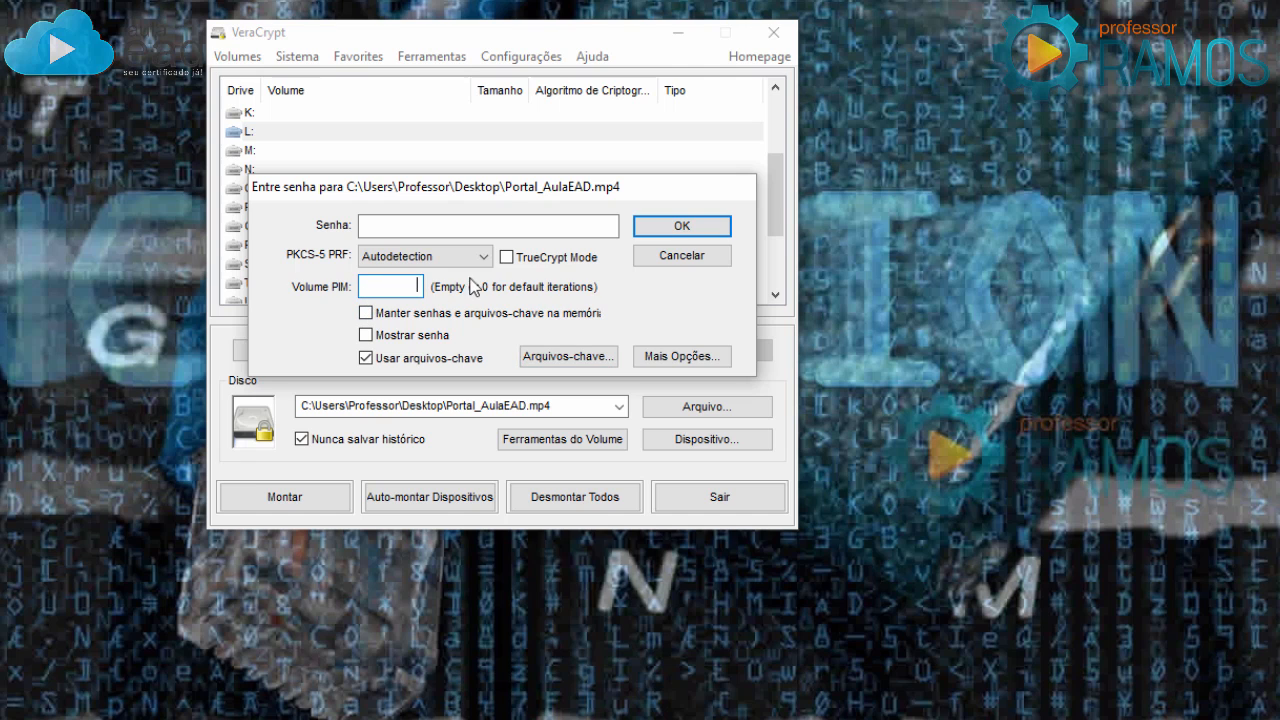
pyautogui.click(675, 229)
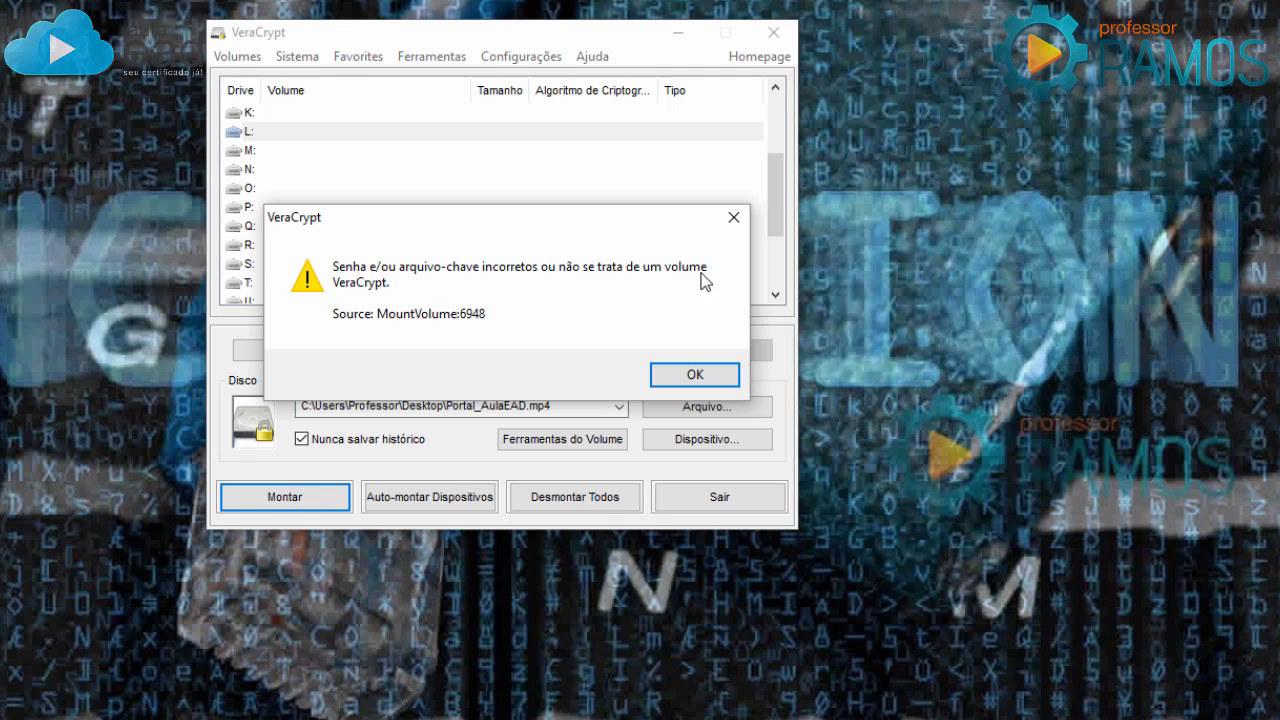
pyautogui.click(673, 371)
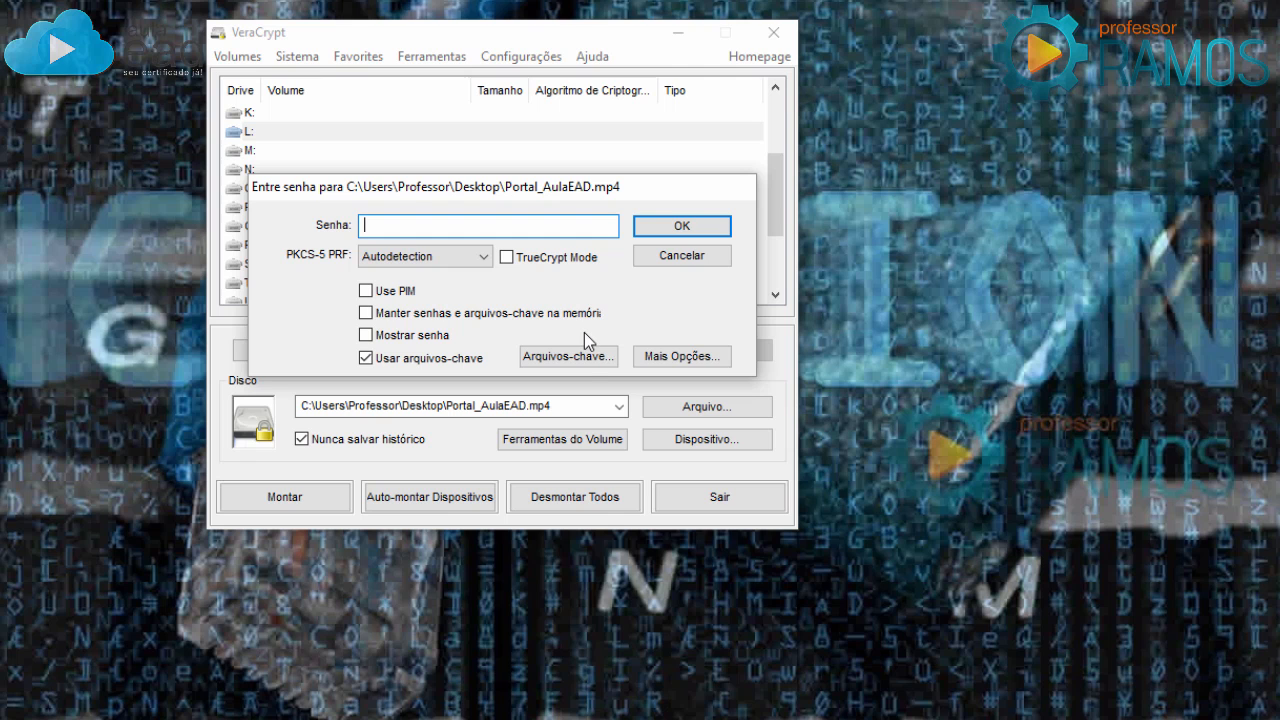
# Remove AulaEAD.png from the keyfile list.
pyautogui.click(587, 358)
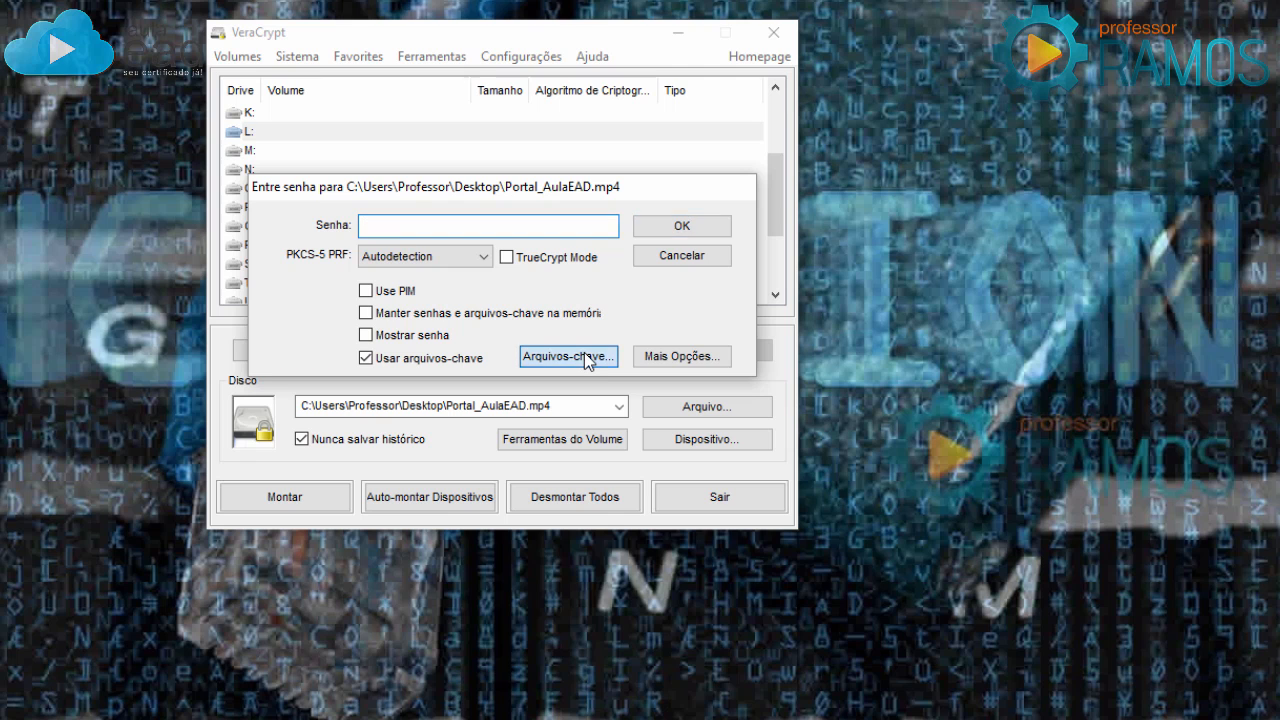
pyautogui.click(378, 126)
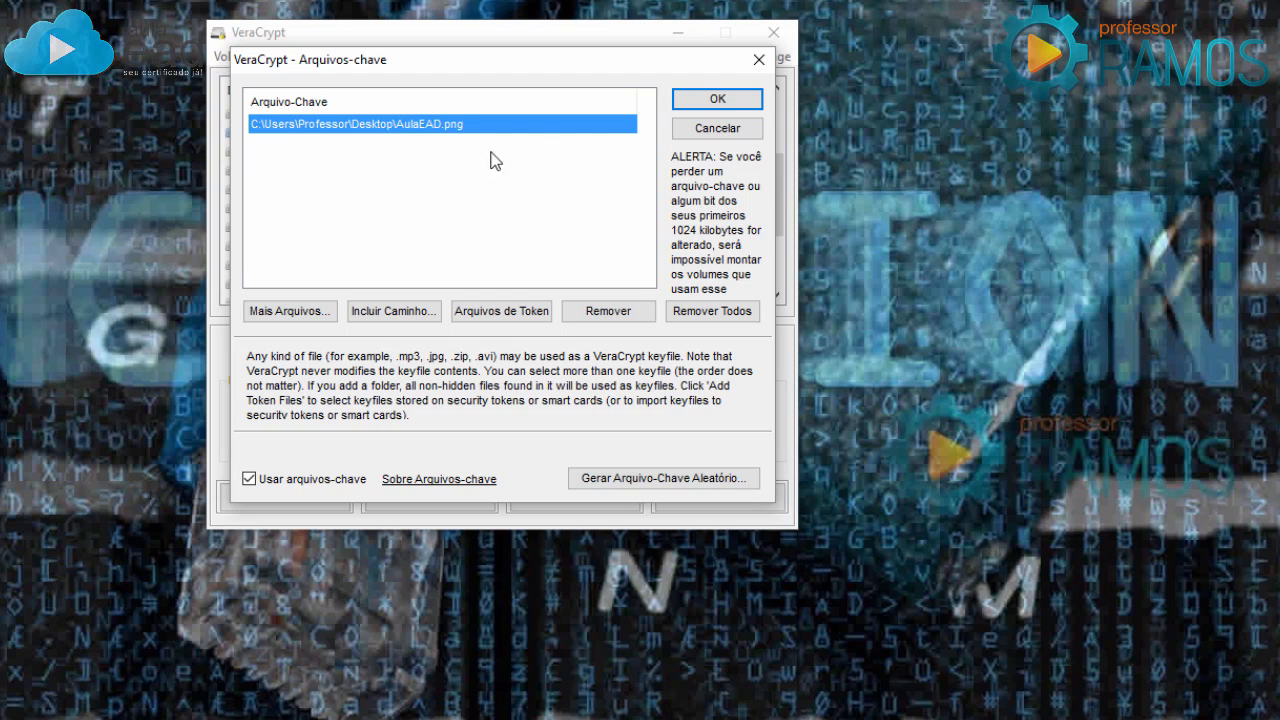
pyautogui.click(609, 311)
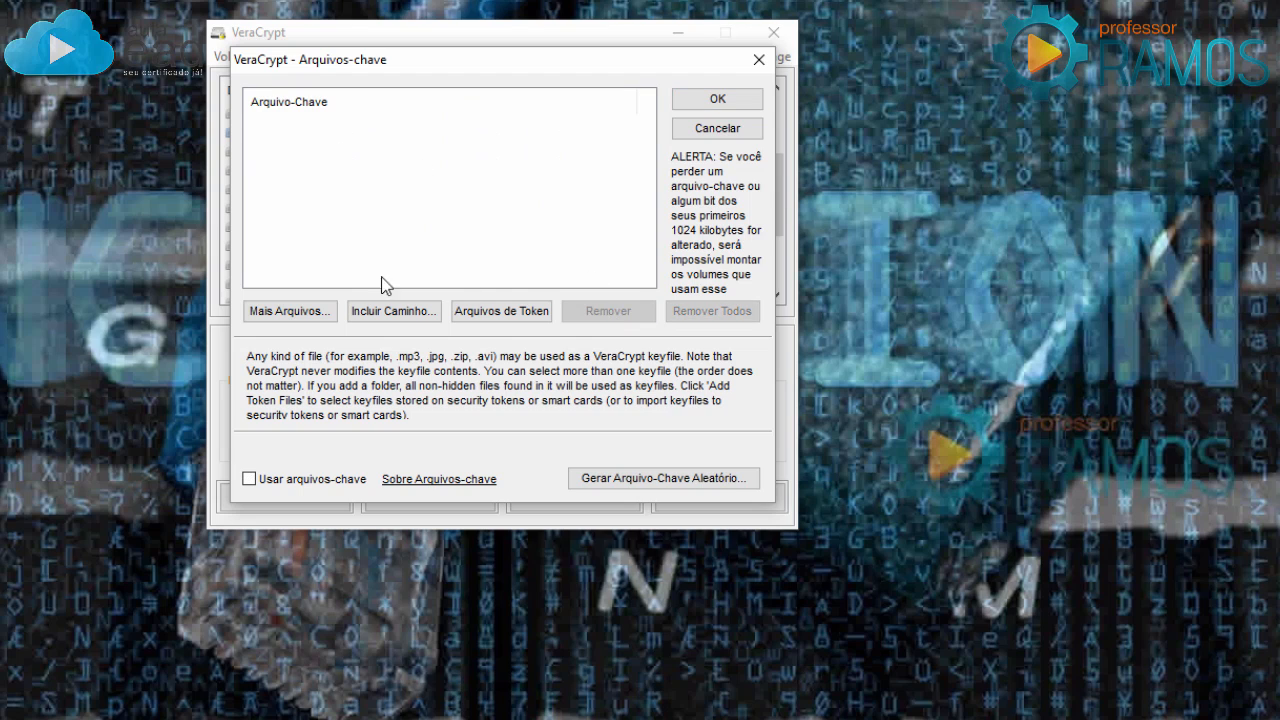
# Add Desktop\Player_de_Prata.jpg as the keyfile and retry mounting, which fails again.
pyautogui.click(298, 311)
pyautogui.scroll(-3, 642, 289)
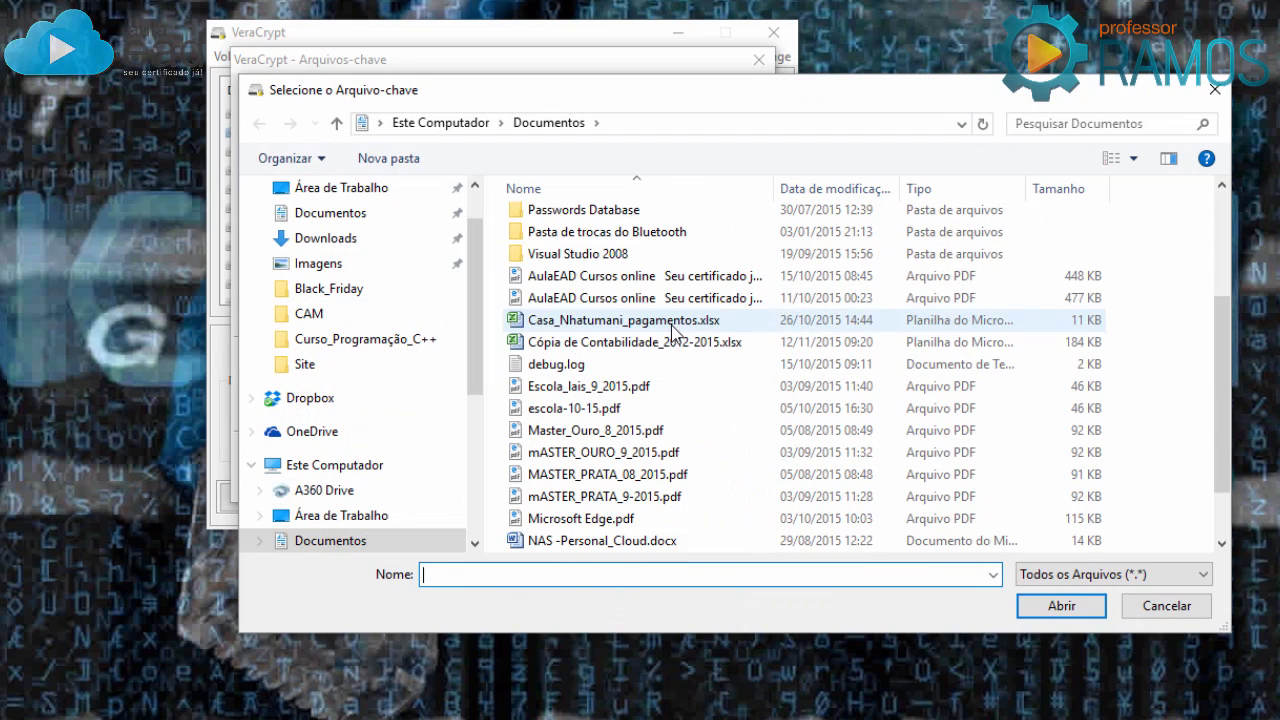
pyautogui.click(341, 187)
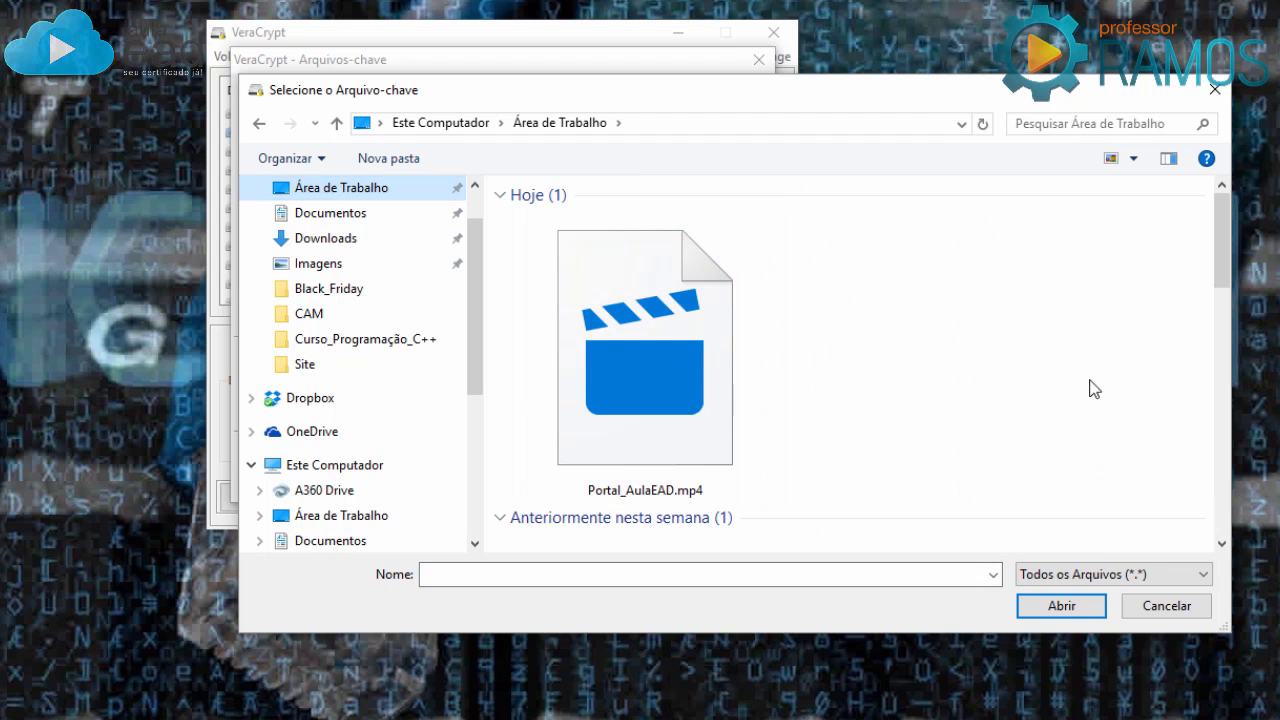
pyautogui.scroll(-10, 1041, 388)
pyautogui.click(993, 392)
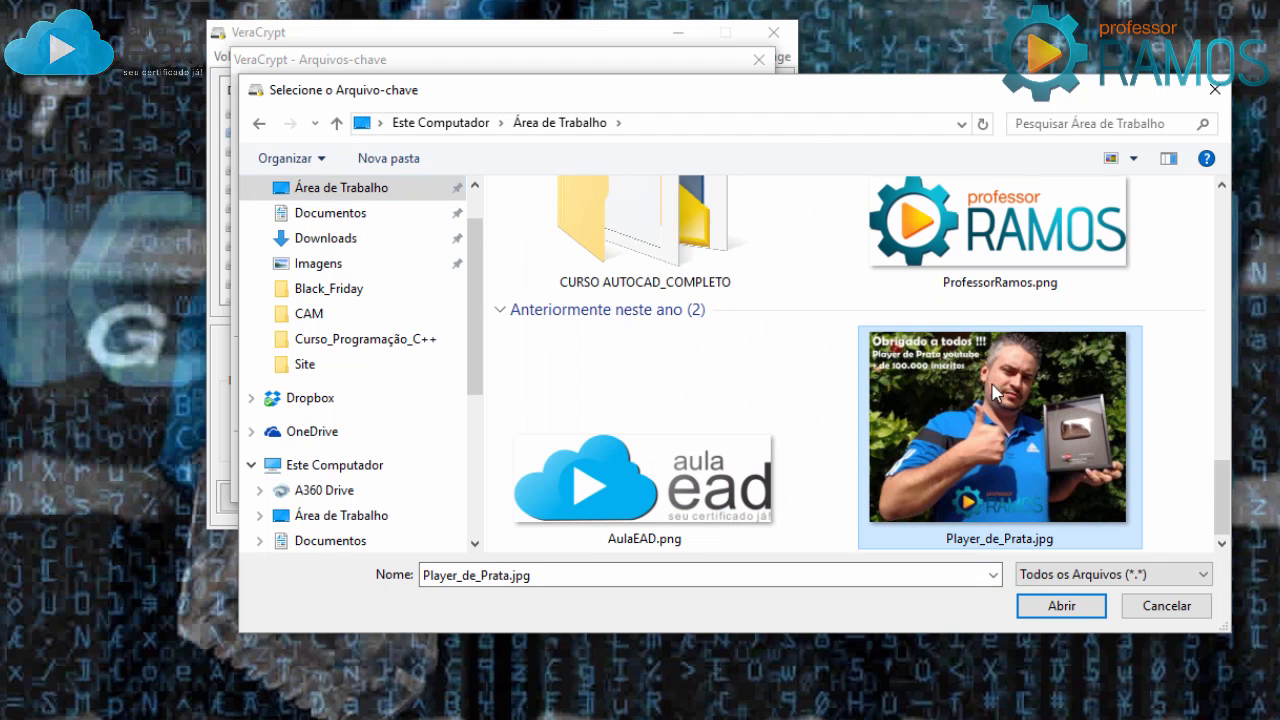
pyautogui.click(1062, 606)
pyautogui.click(717, 98)
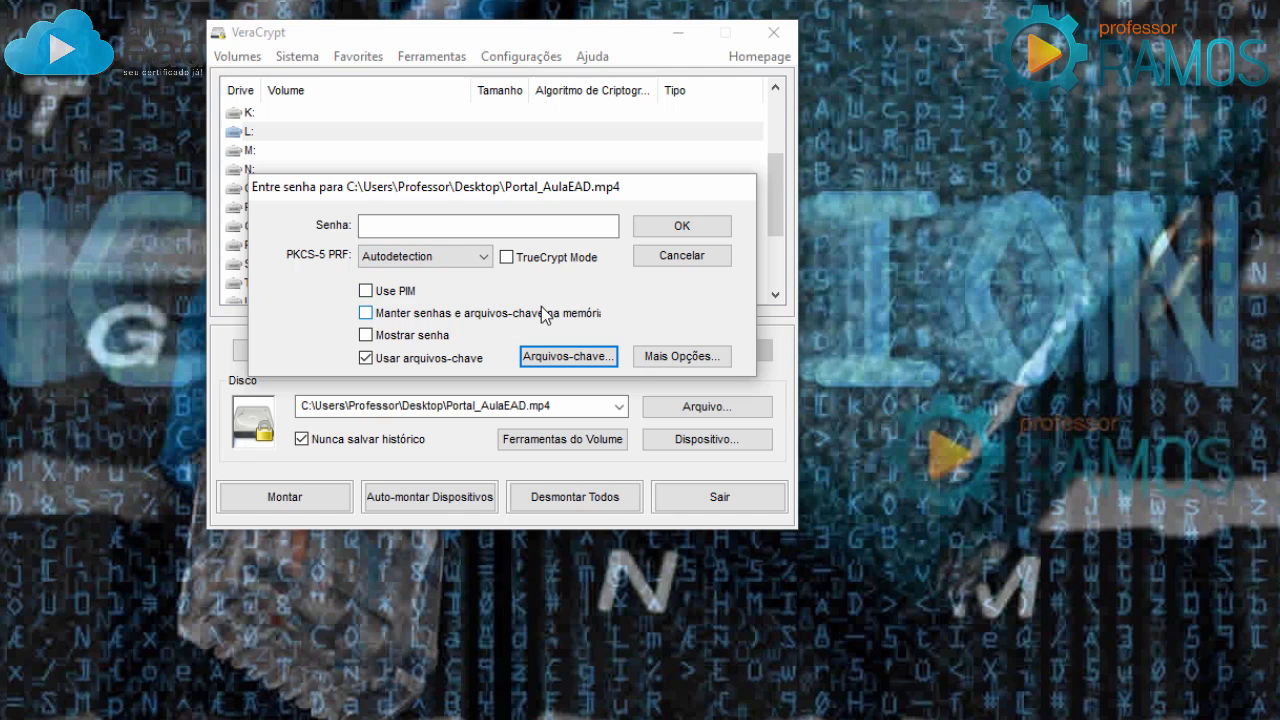
pyautogui.click(703, 229)
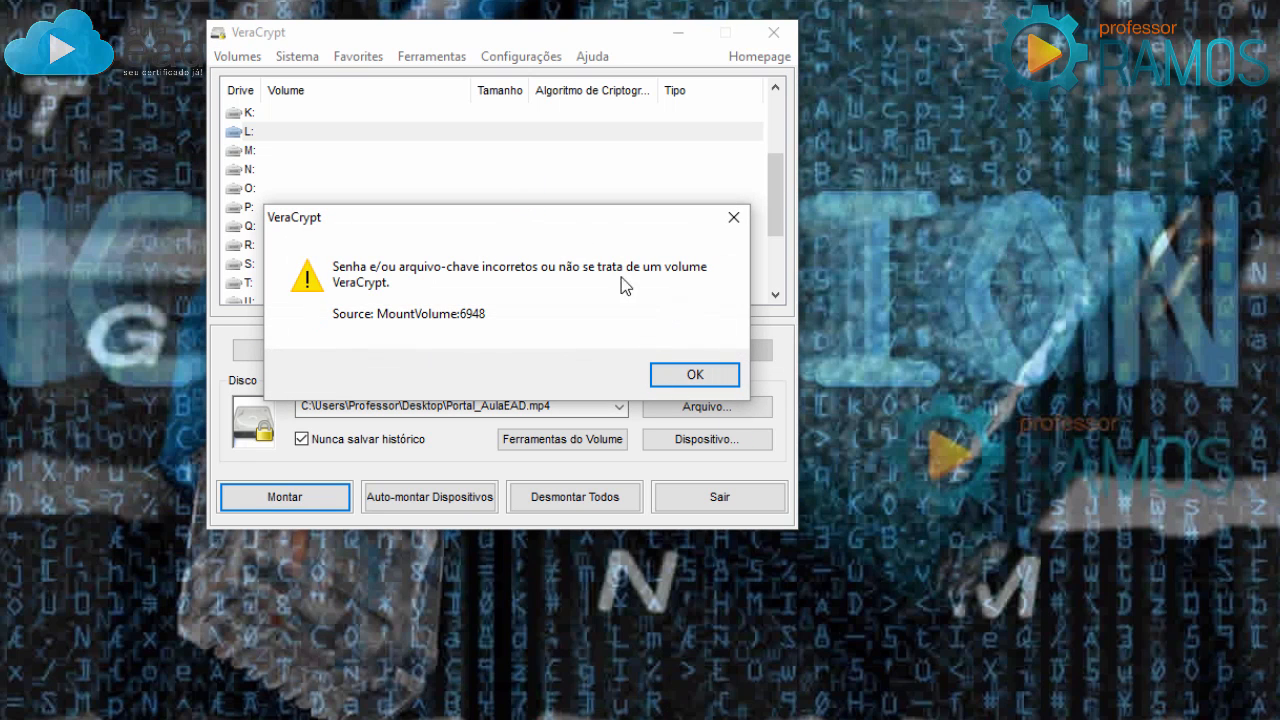
# Dismiss the error, enable Use PIM with the volume's PIM, and submit the mount again.
pyautogui.click(690, 376)
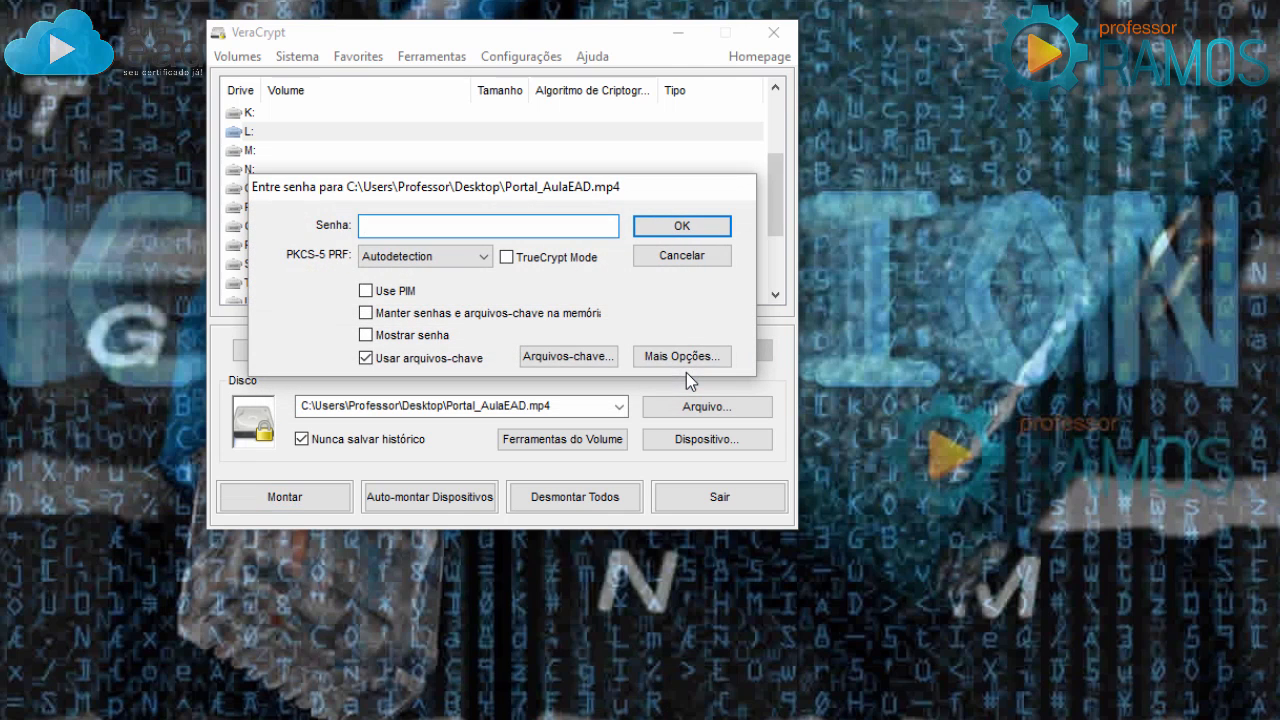
pyautogui.click(366, 291)
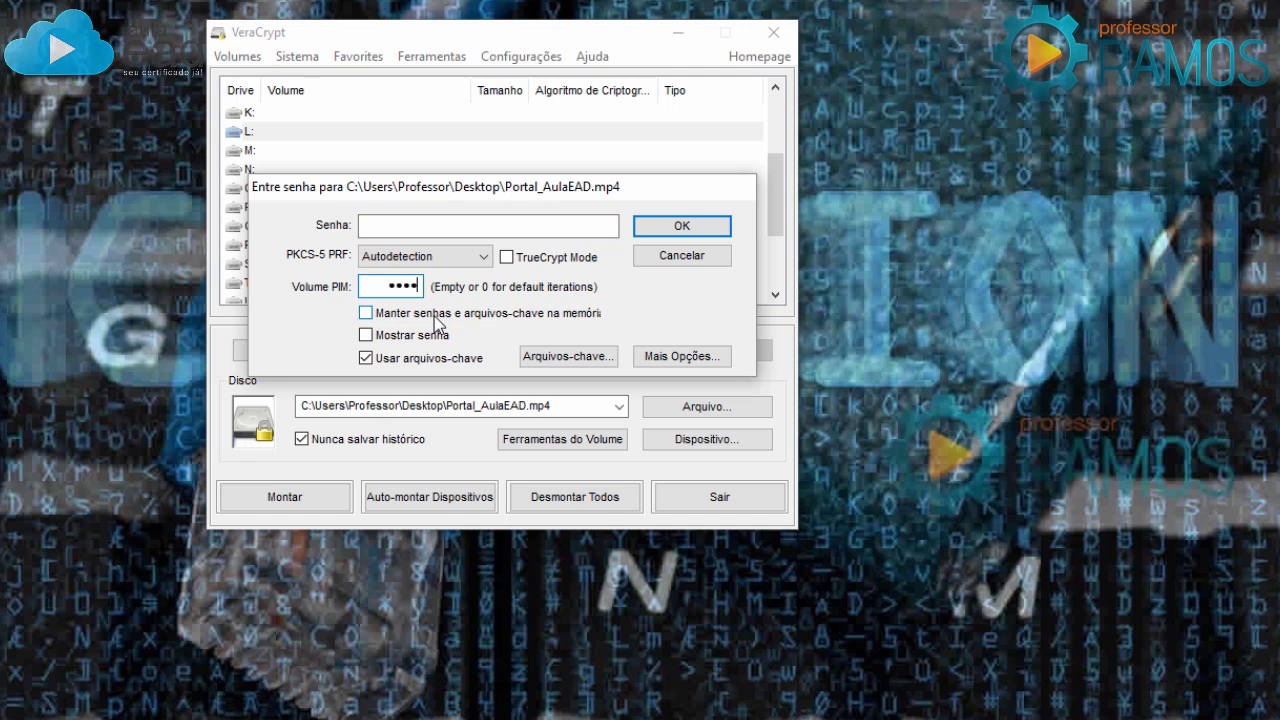
pyautogui.click(381, 226)
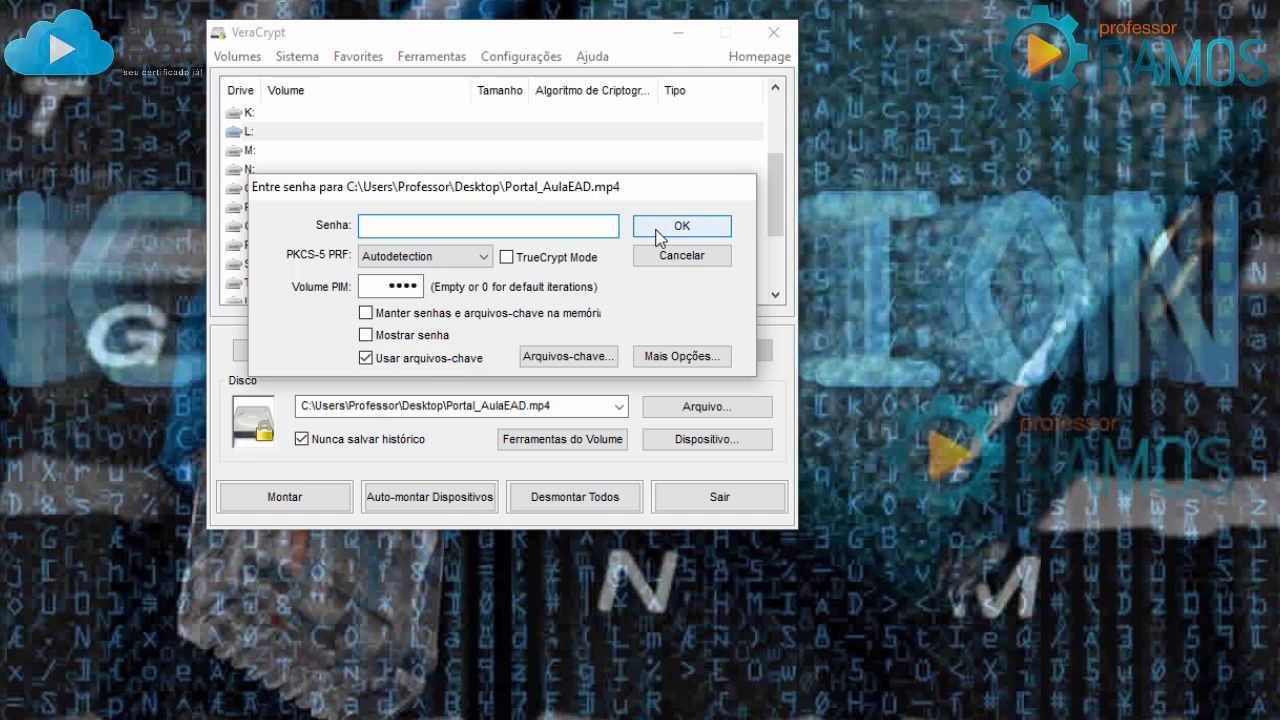
pyautogui.click(657, 237)
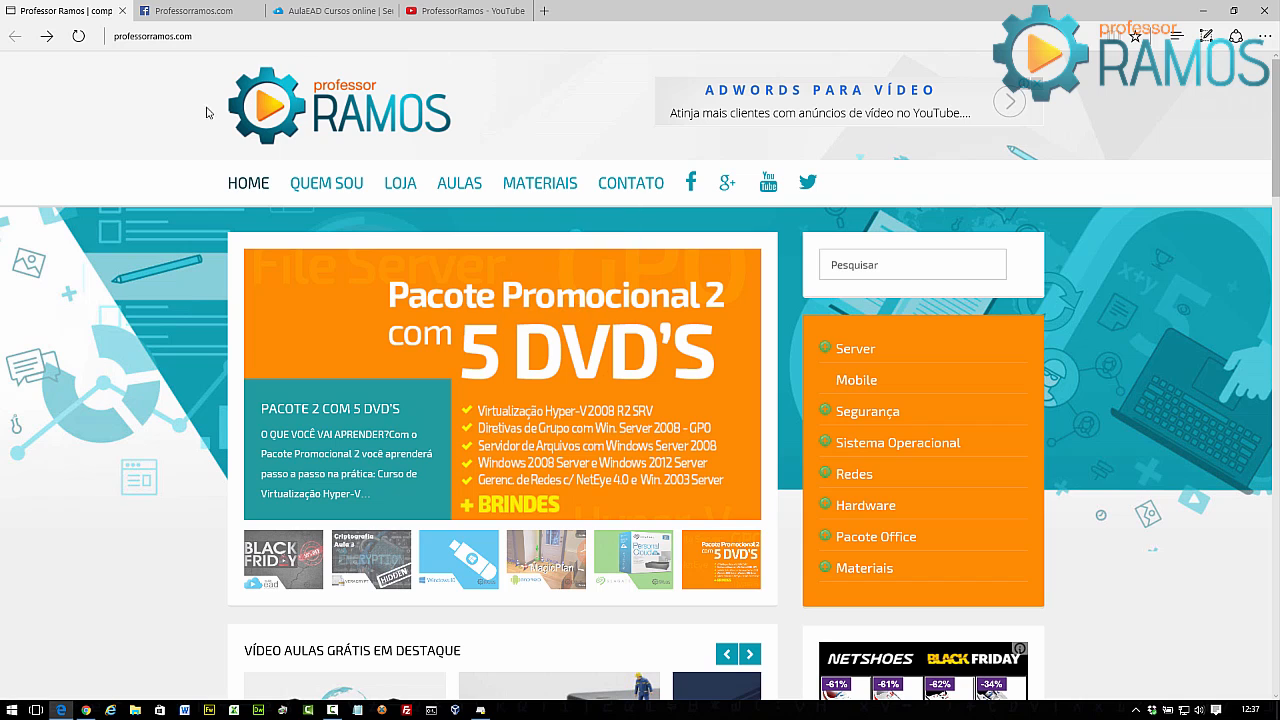
# Browse the Professorramos.com Facebook and AulaEAD Cursos online tabs, then minimize Edge.
pyautogui.click(195, 11)
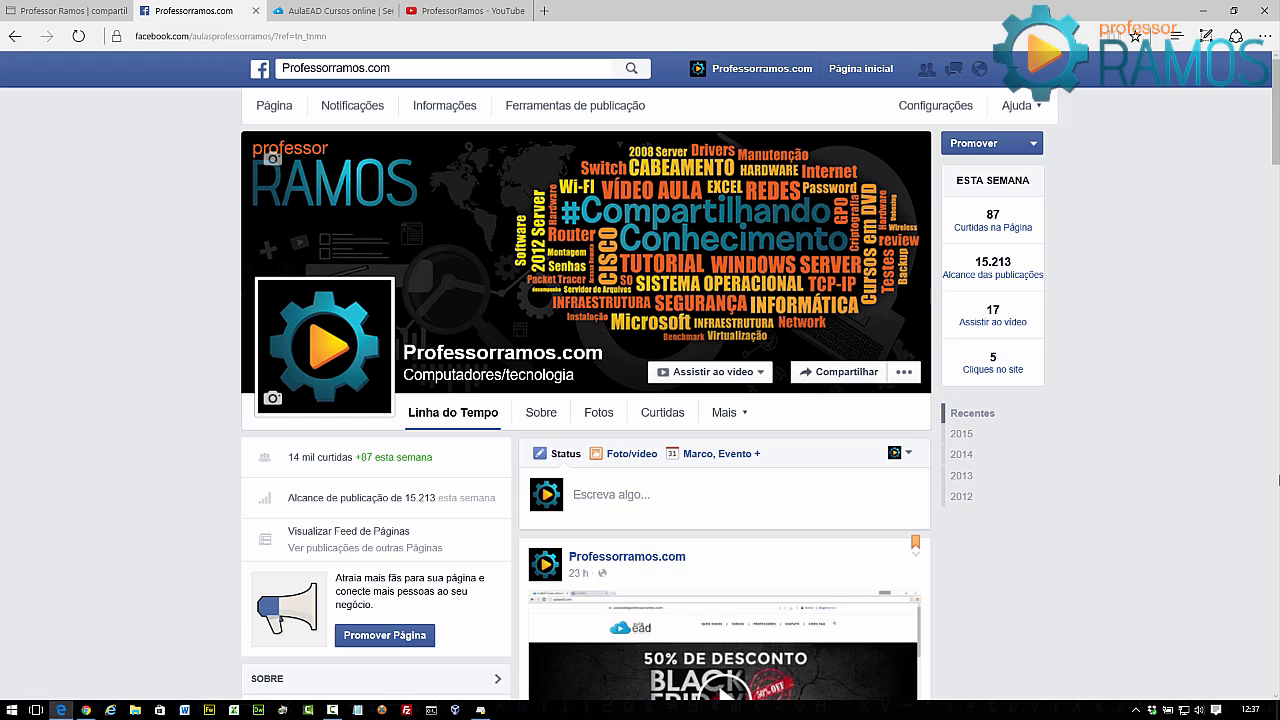
pyautogui.hotkey('ctrl', 'Tab')
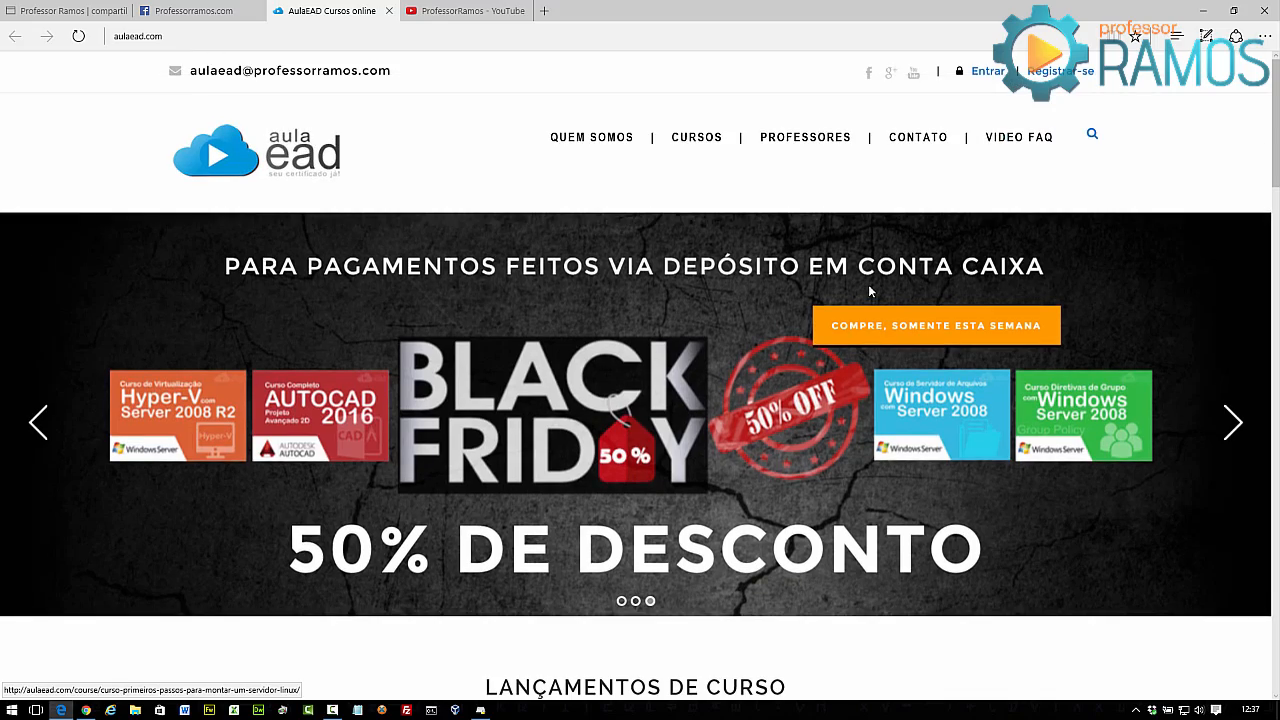
pyautogui.scroll(-10, 868, 290)
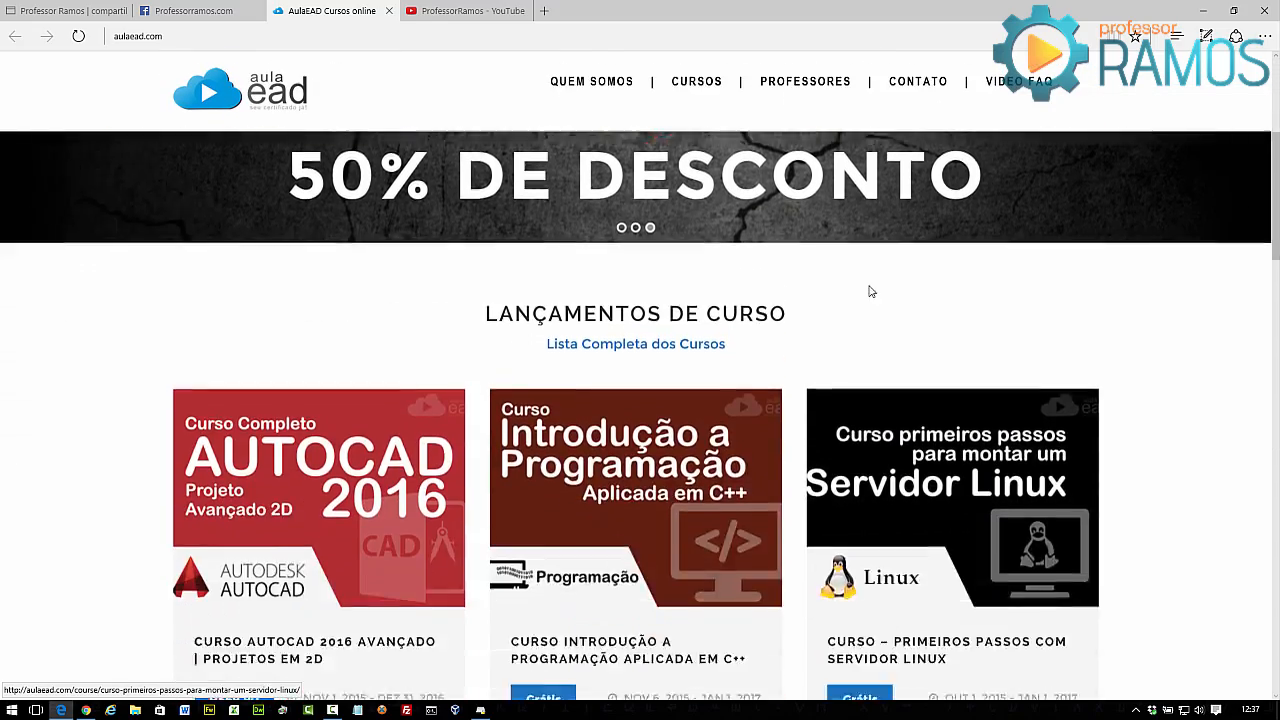
pyautogui.scroll(-10, 868, 290)
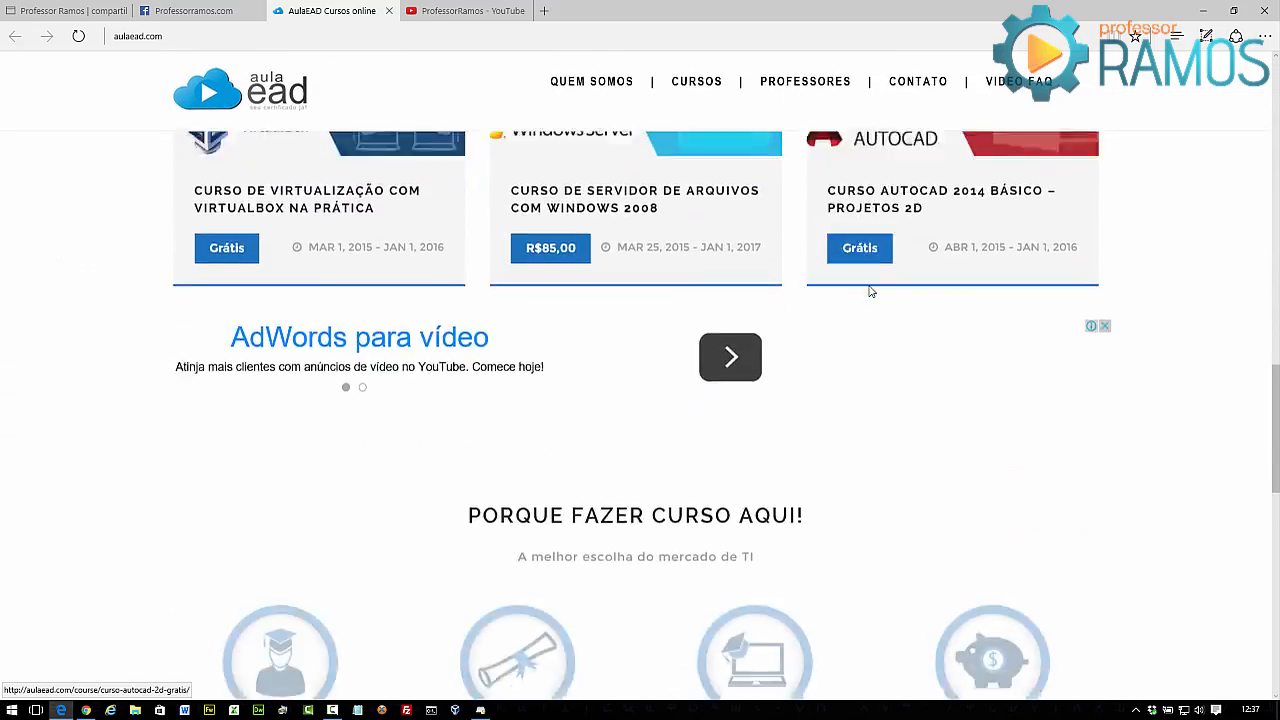
pyautogui.scroll(8, 869, 289)
pyautogui.scroll(10, 869, 289)
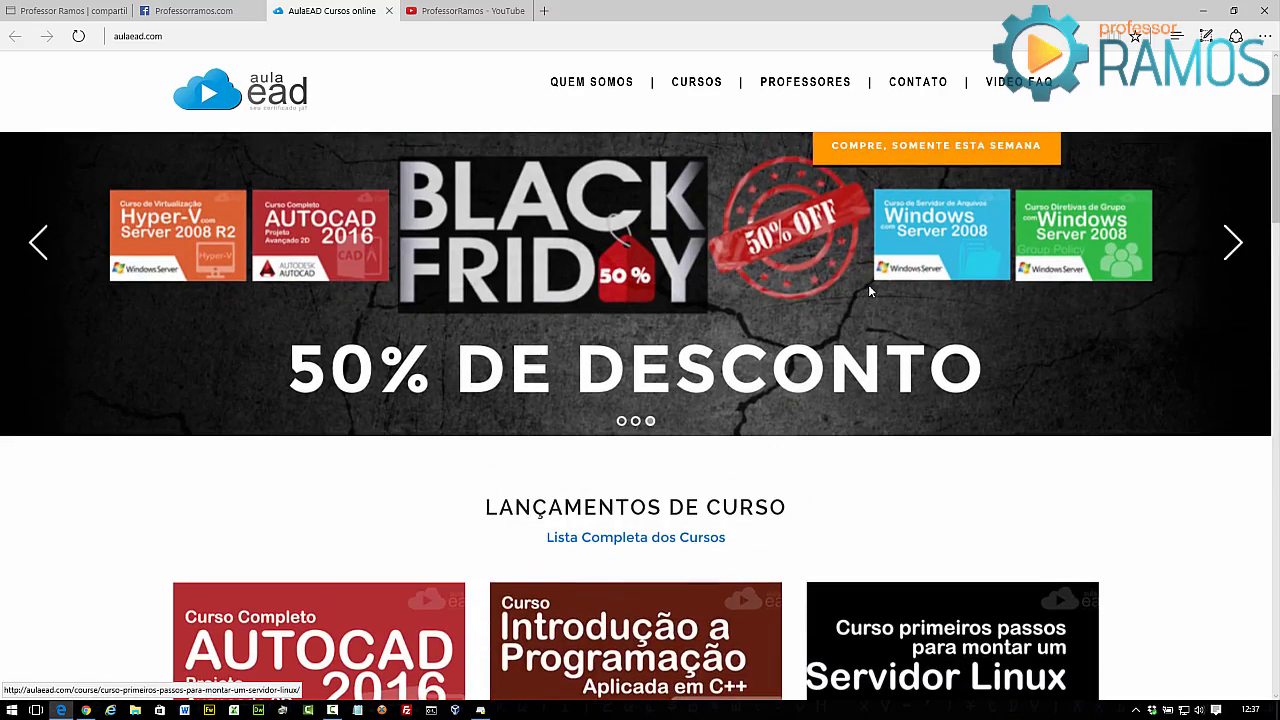
pyautogui.scroll(-3, 868, 284)
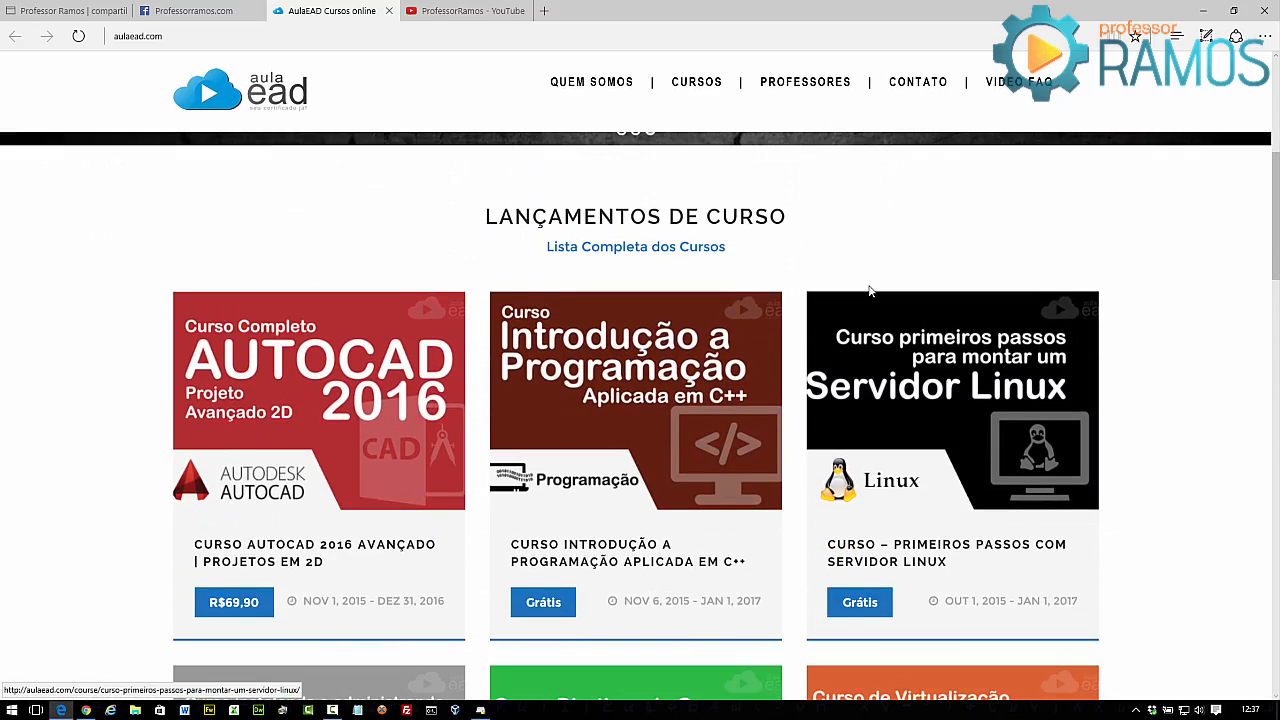
pyautogui.scroll(-6, 869, 290)
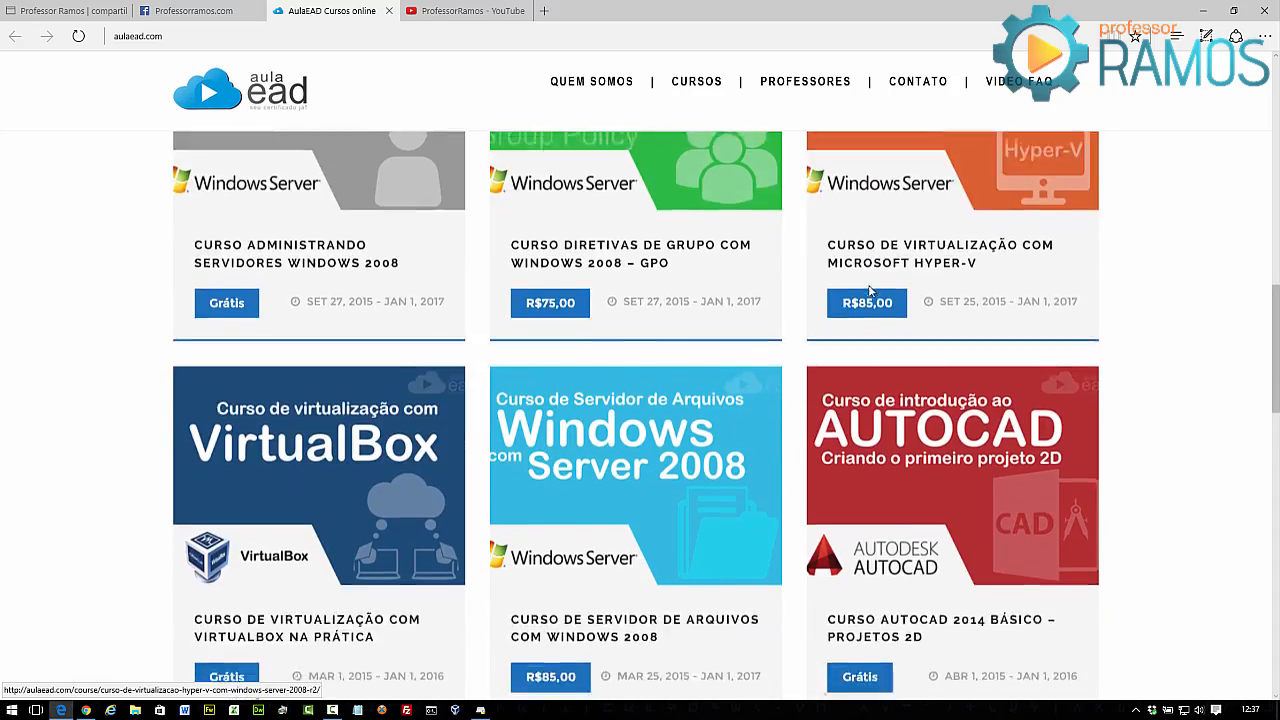
pyautogui.scroll(-8, 869, 290)
pyautogui.scroll(9, 869, 290)
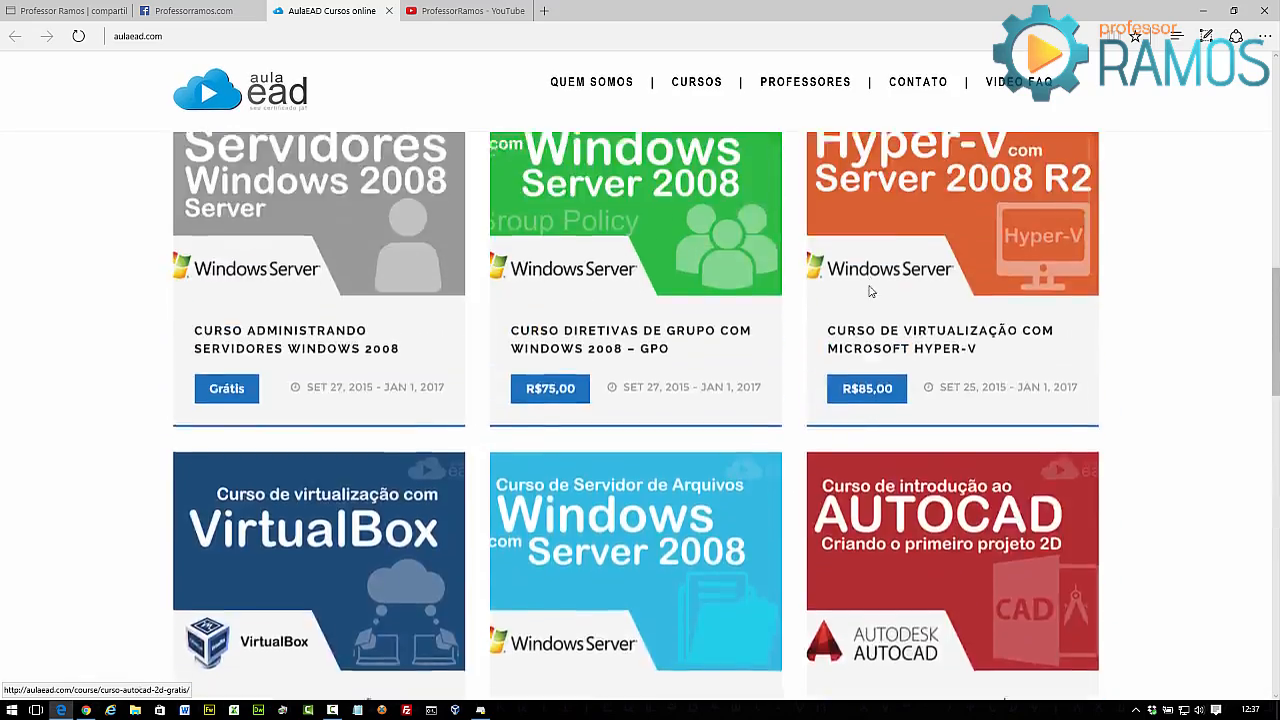
pyautogui.scroll(10, 869, 290)
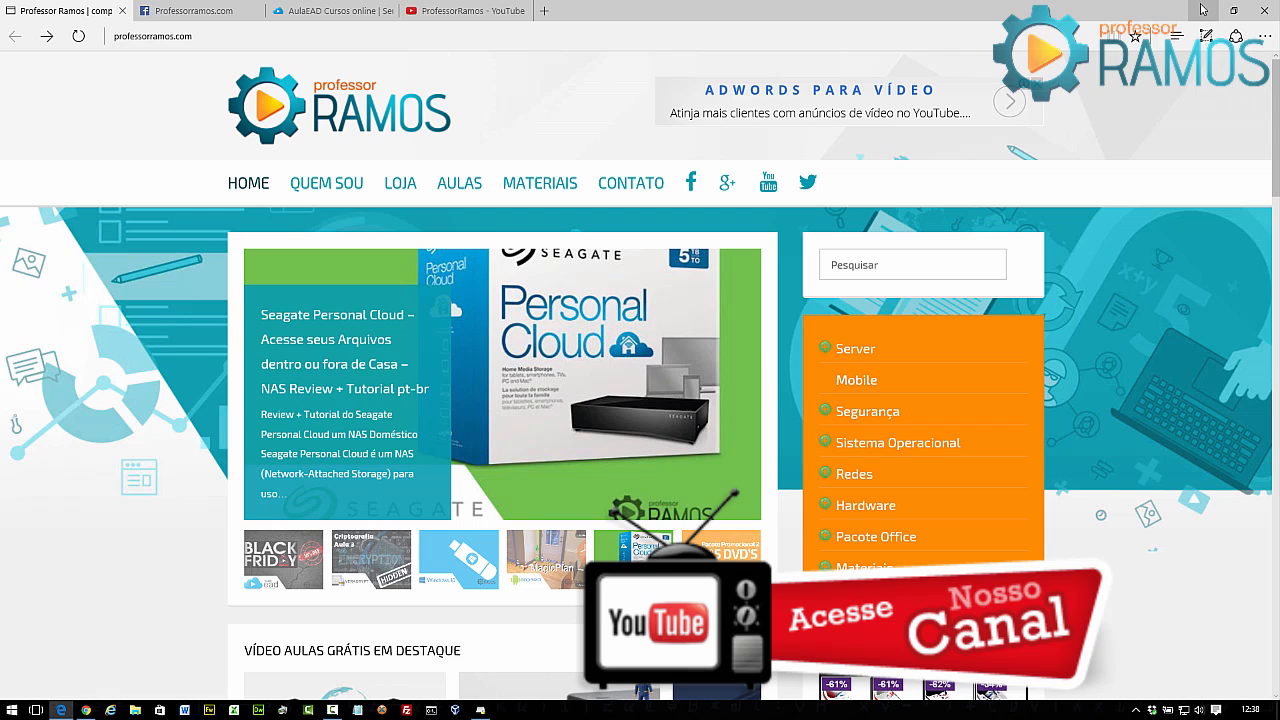
pyautogui.click(1202, 9)
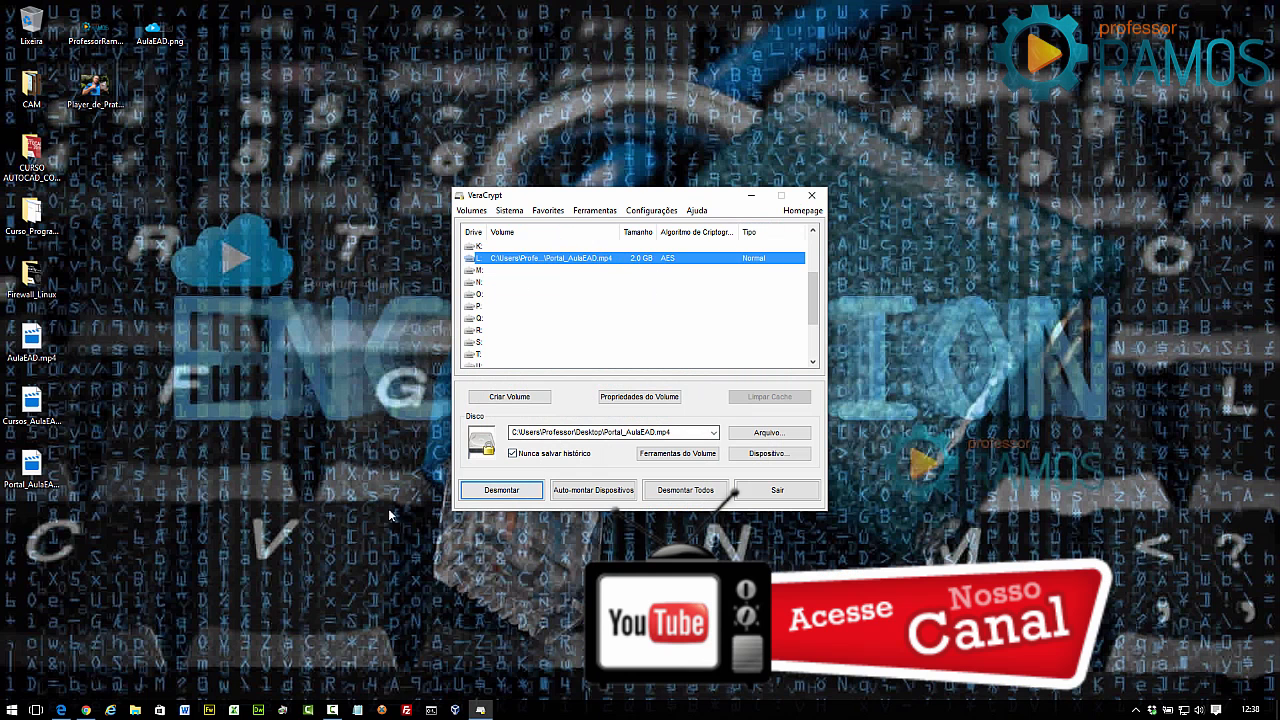
# Open the mounted Disco Local (L:) drive in File Explorer.
pyautogui.click(135, 710)
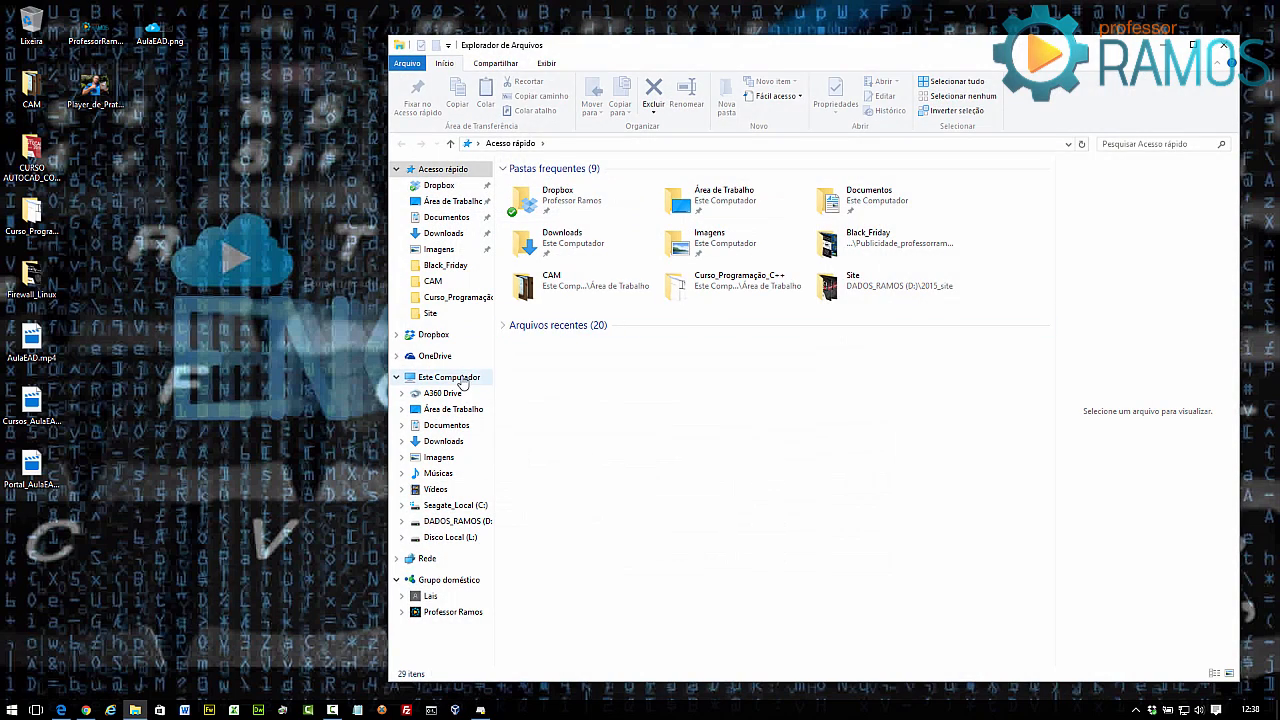
pyautogui.click(455, 378)
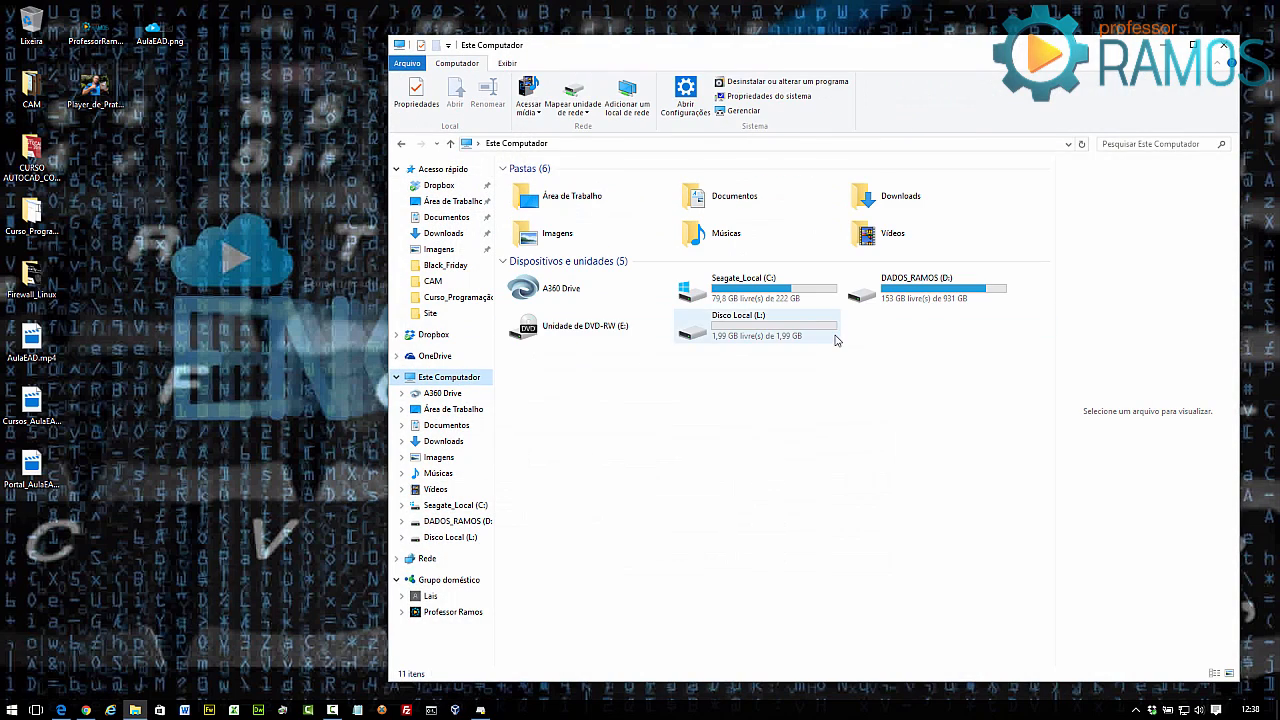
pyautogui.doubleClick(743, 343)
# Copy the three desktop images and MAH00131.MP4 into L:, then close Explorer.
pyautogui.moveTo(204, 140); pyautogui.dragTo(700, 256)
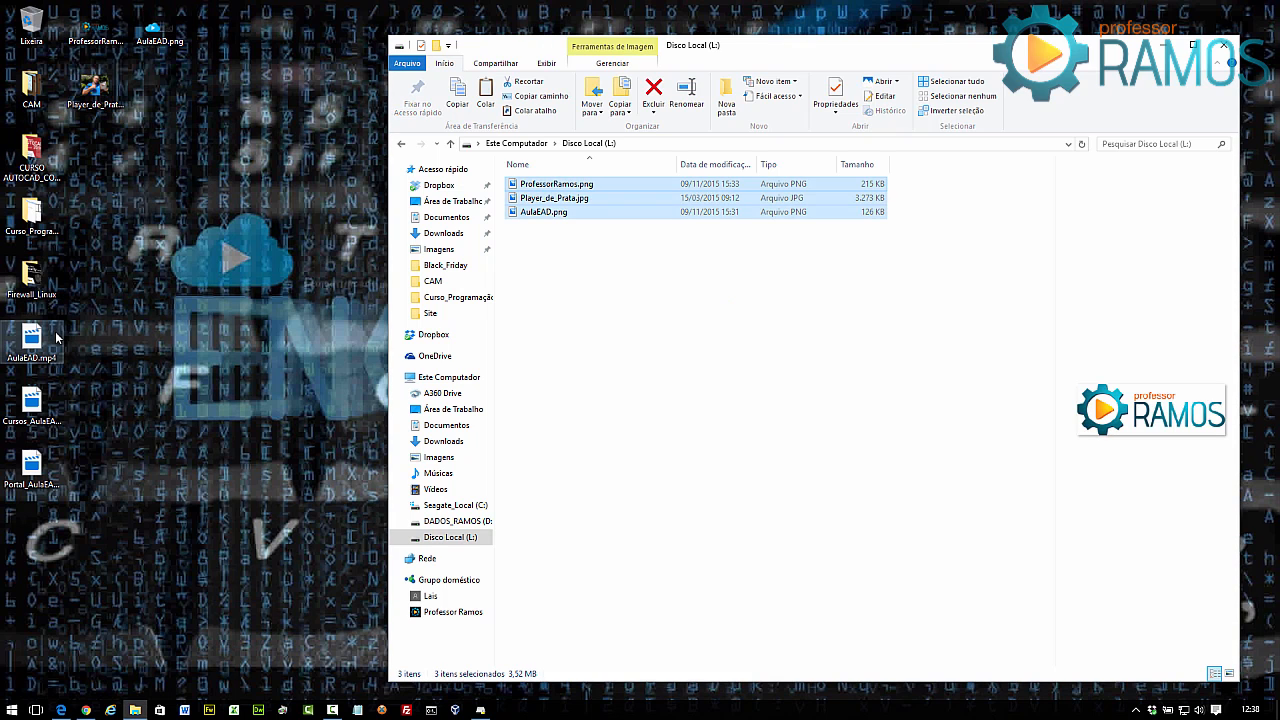
pyautogui.hotkey('alt', 'Tab')
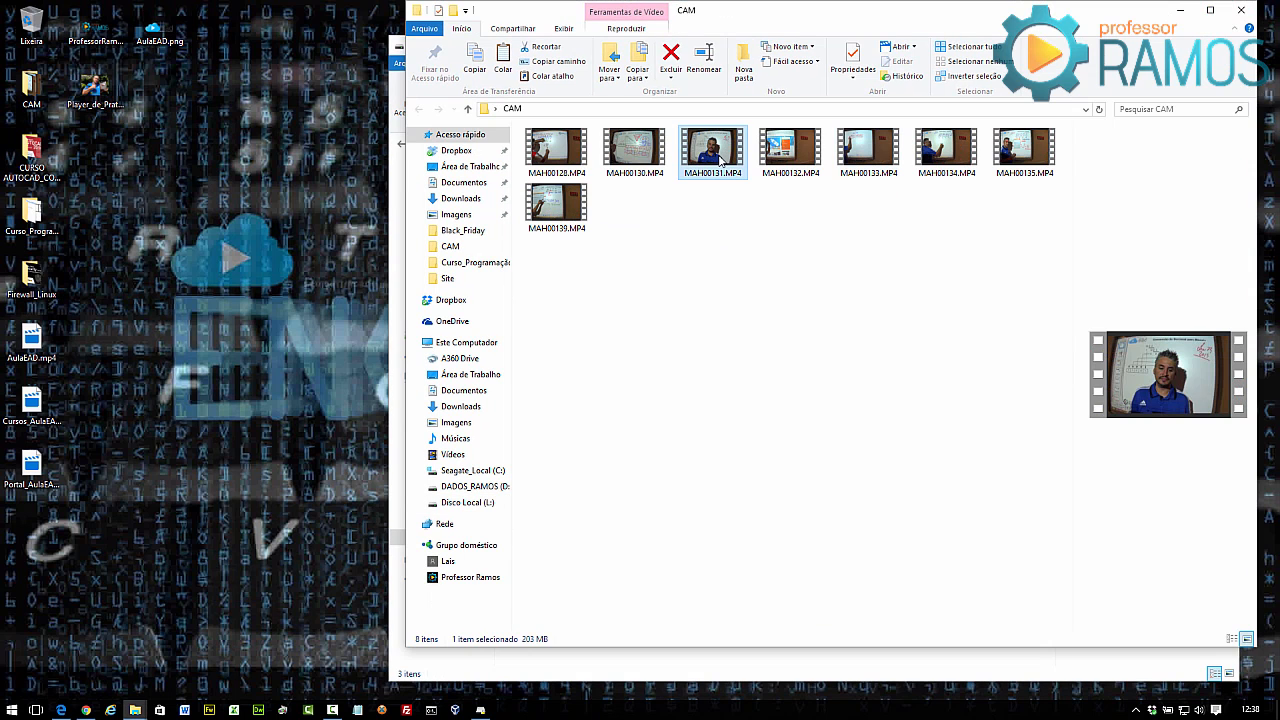
pyautogui.click(1178, 12)
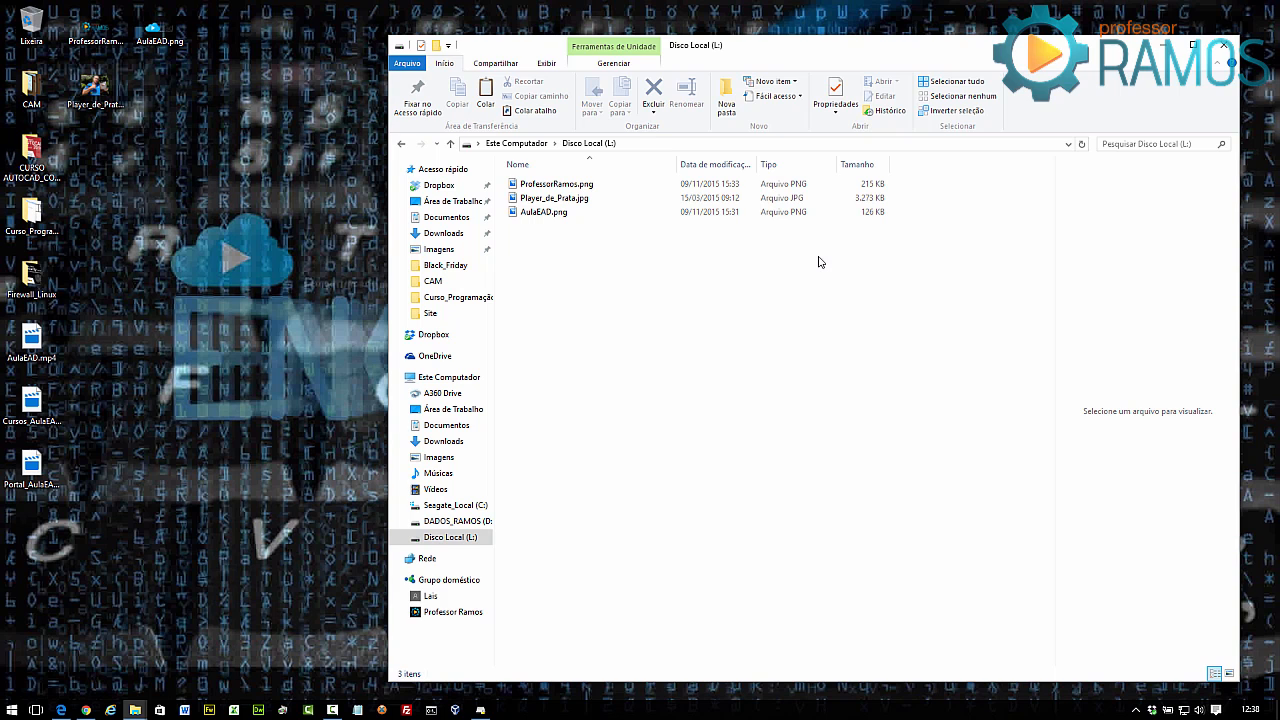
pyautogui.hotkey('ctrl', 'v')
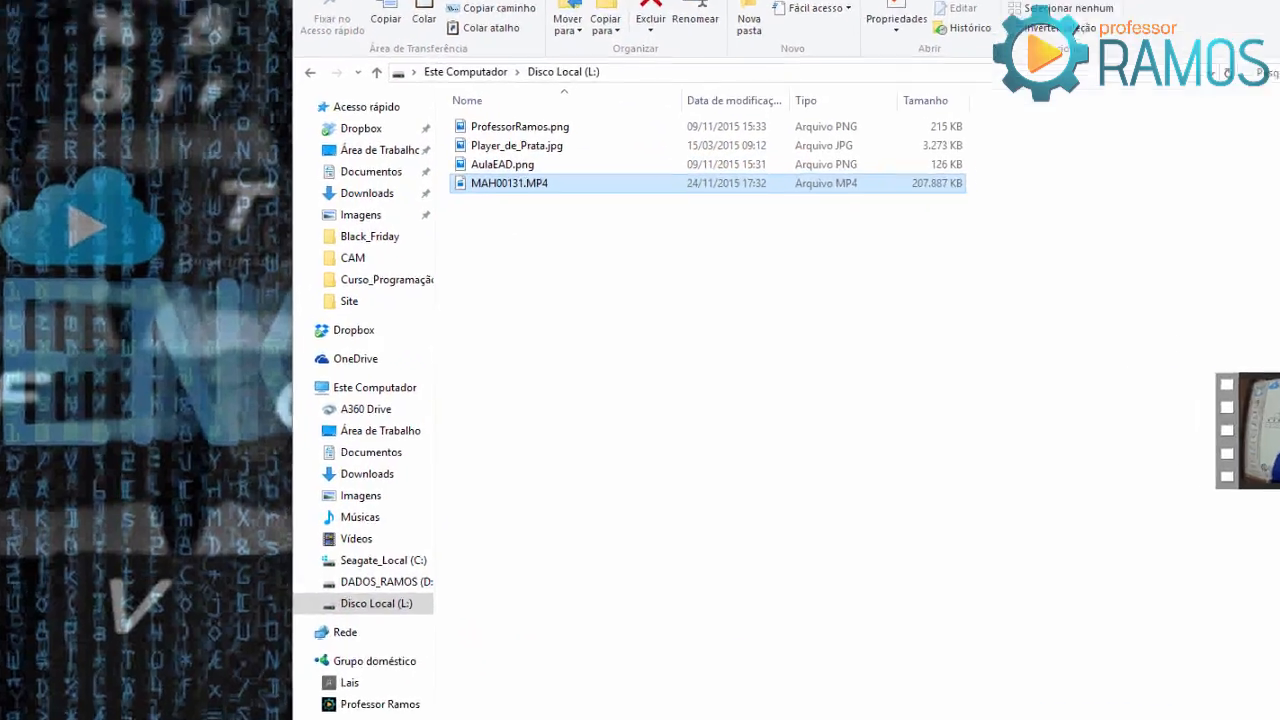
pyautogui.click(1217, 51)
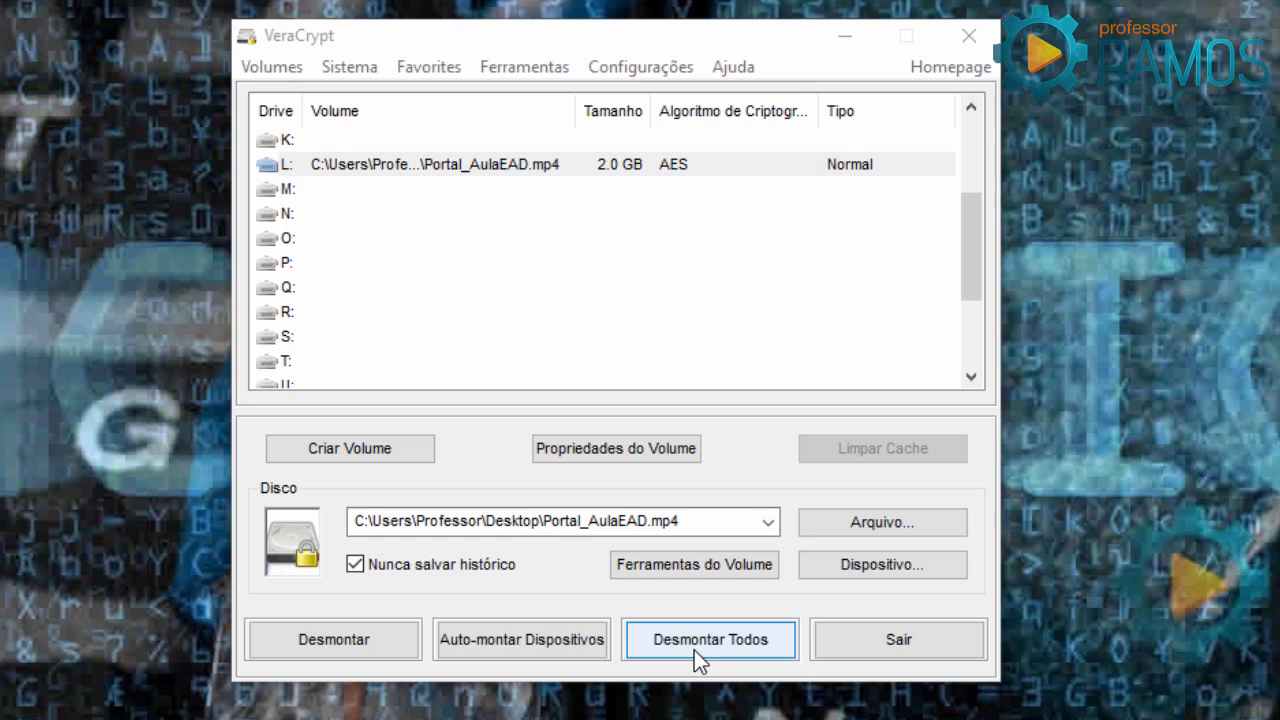
# Select the Portal_AulaEAD.mp4 volume on L: and dismount it.
pyautogui.click(343, 165)
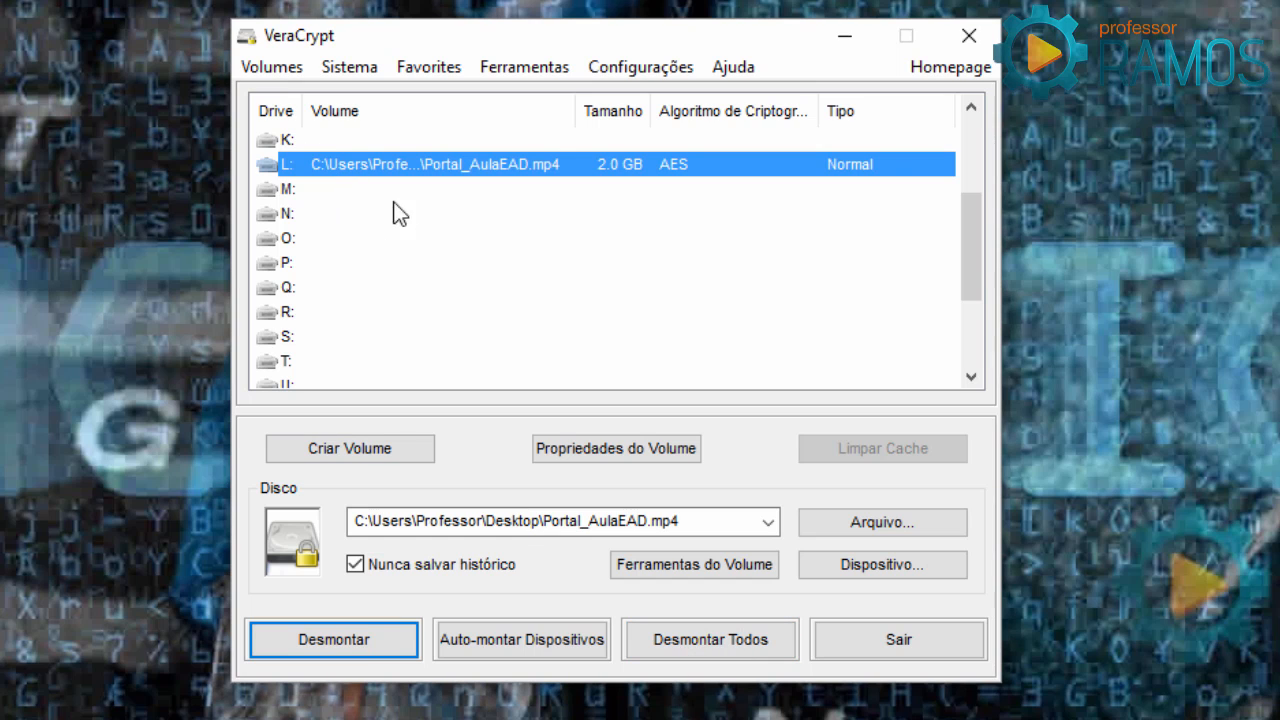
pyautogui.click(336, 637)
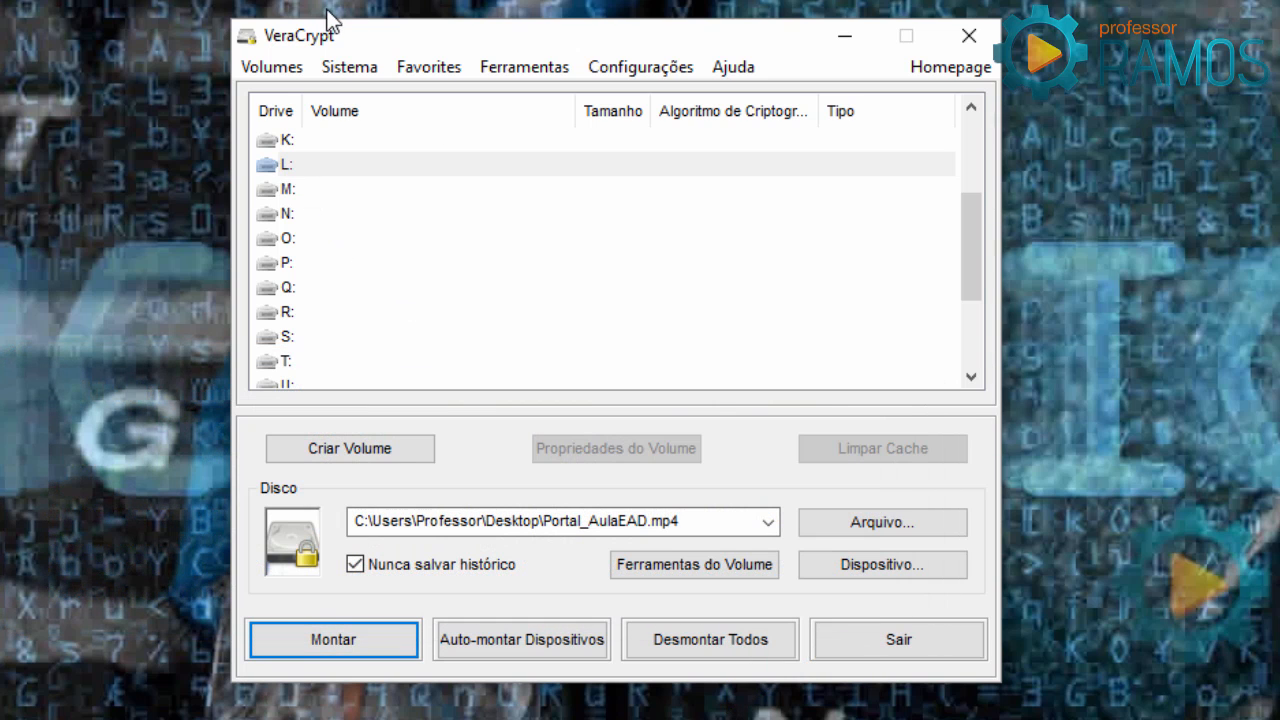
# Choose drive O:, start mounting Portal_AulaEAD.mp4, and enable PIM entry.
pyautogui.click(277, 166)
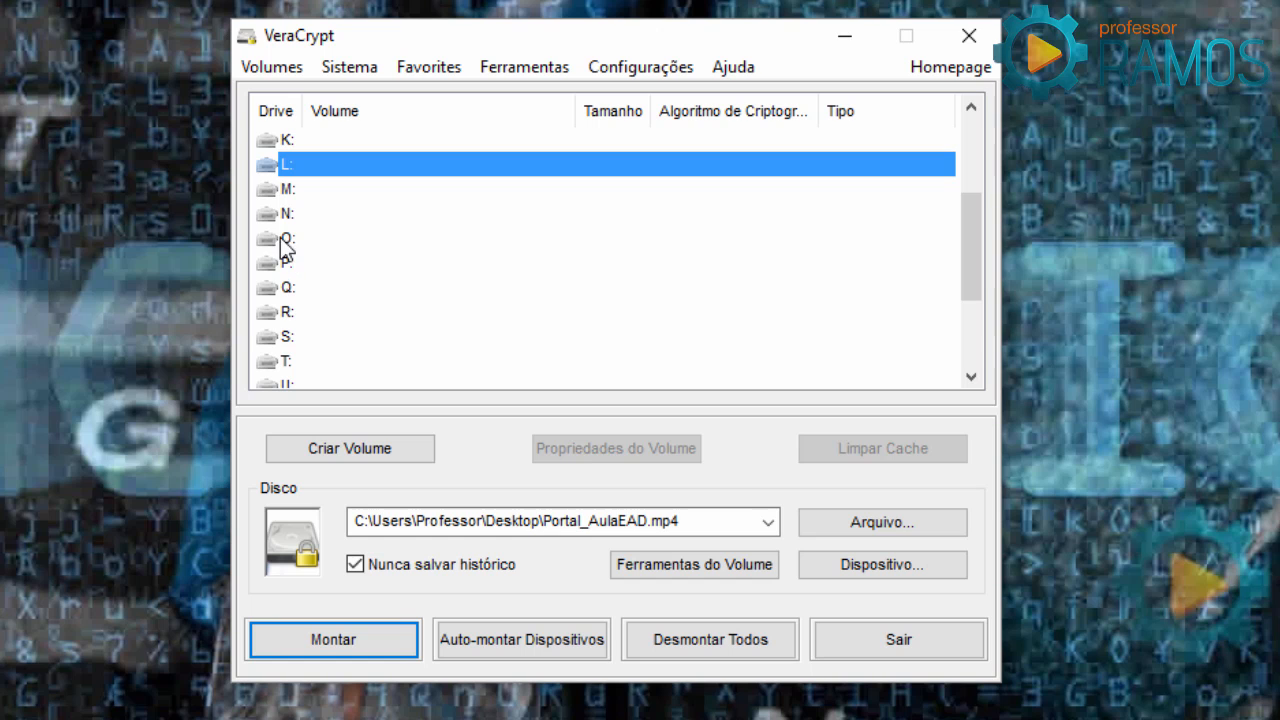
pyautogui.click(281, 240)
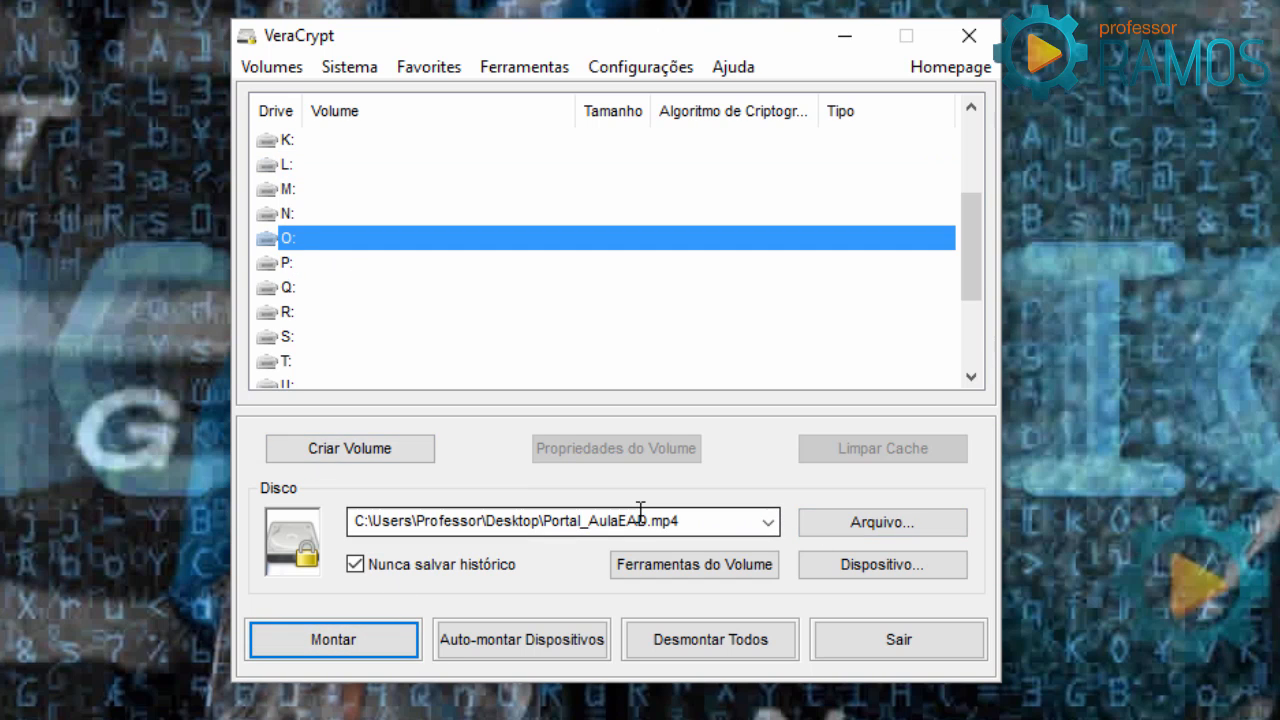
pyautogui.click(719, 516)
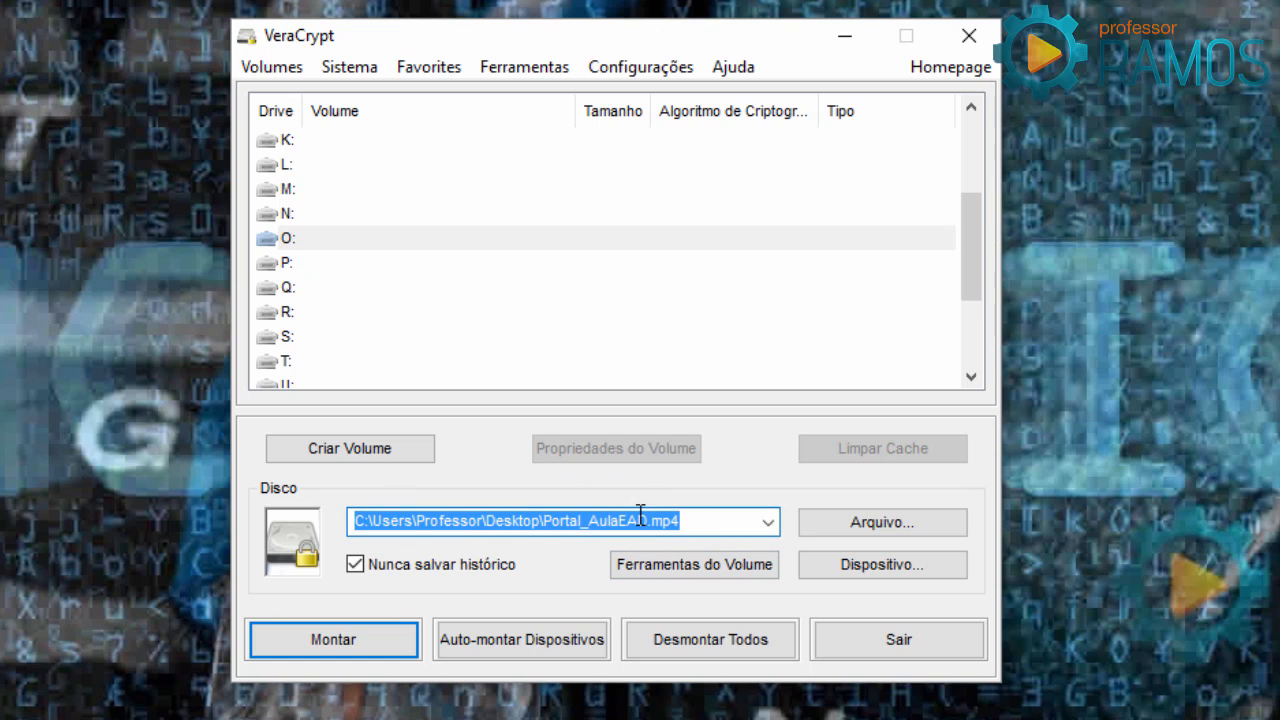
pyautogui.click(339, 650)
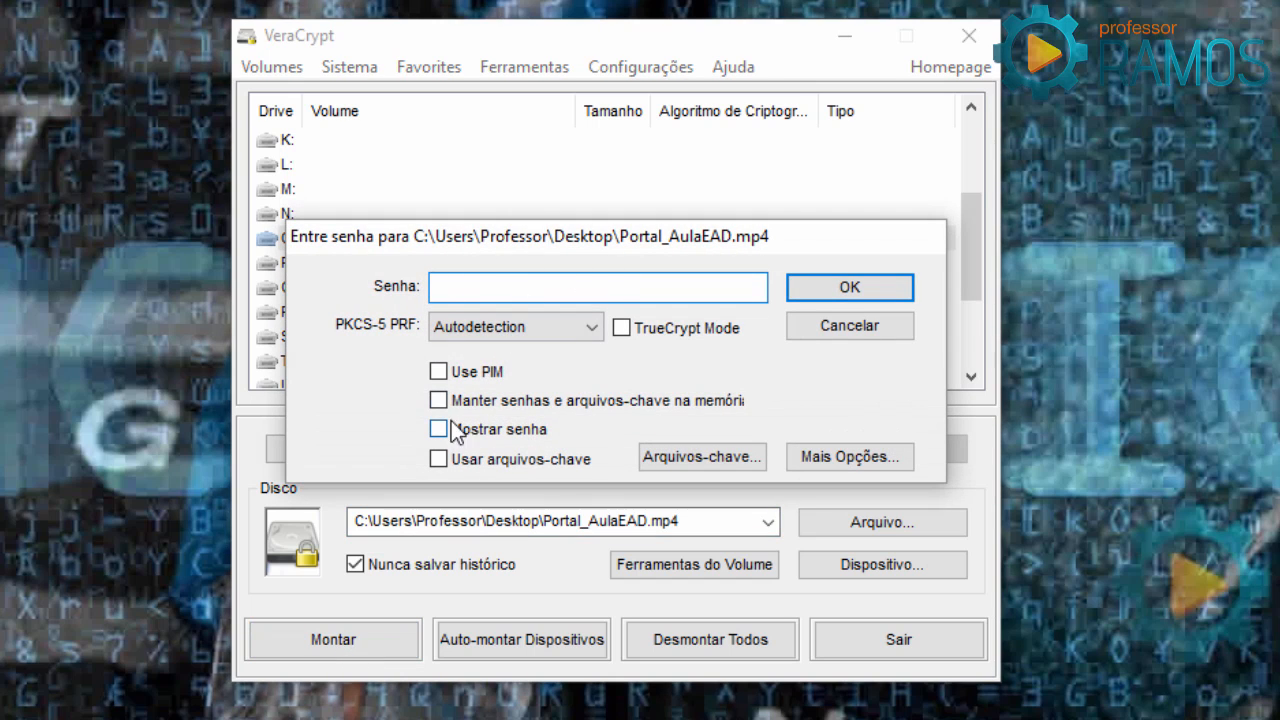
pyautogui.click(439, 372)
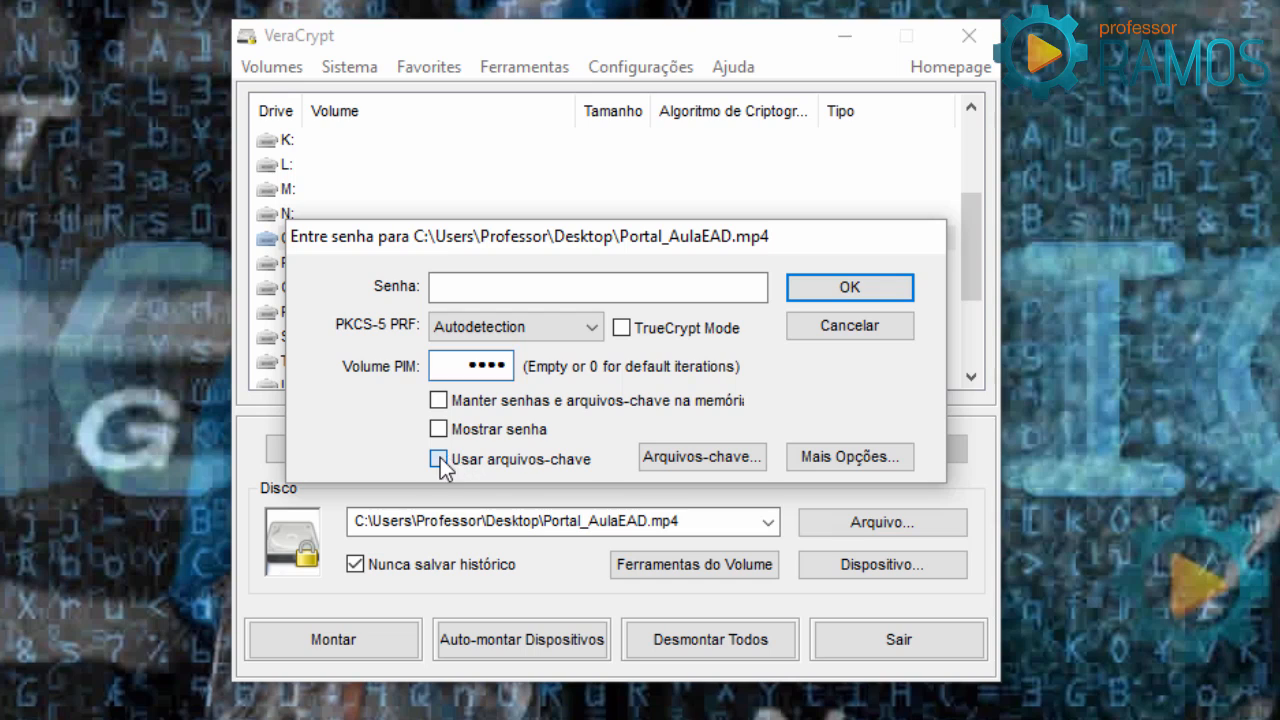
# Add Player_de_Prata.jpg from the Desktop as the keyfile and mount the volume.
pyautogui.click(748, 460)
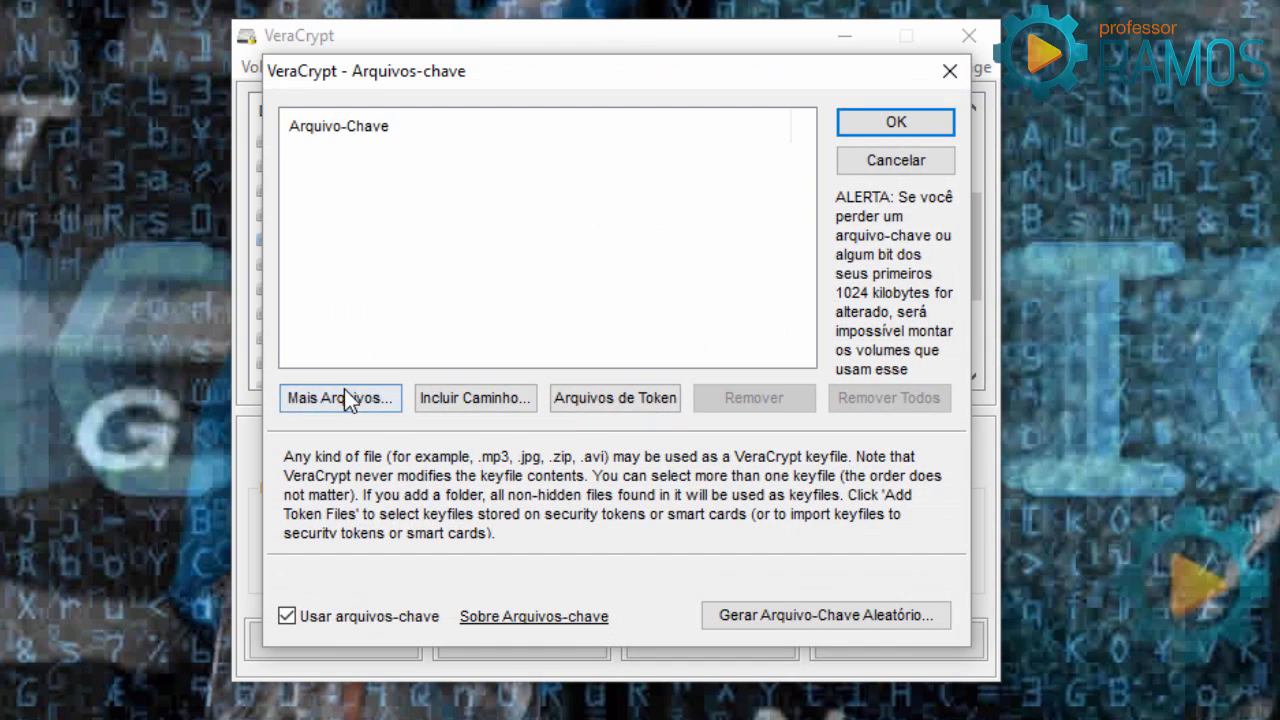
pyautogui.click(344, 395)
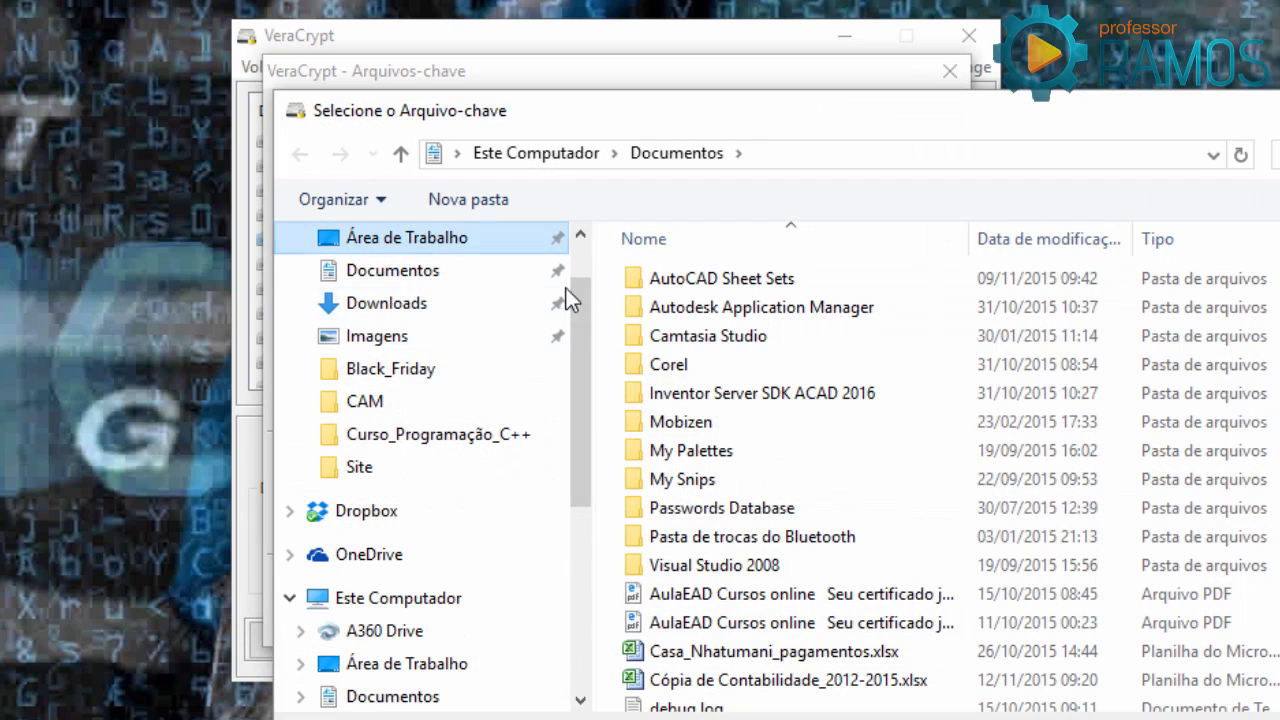
pyautogui.scroll(-5, 1053, 499)
pyautogui.click(1185, 523)
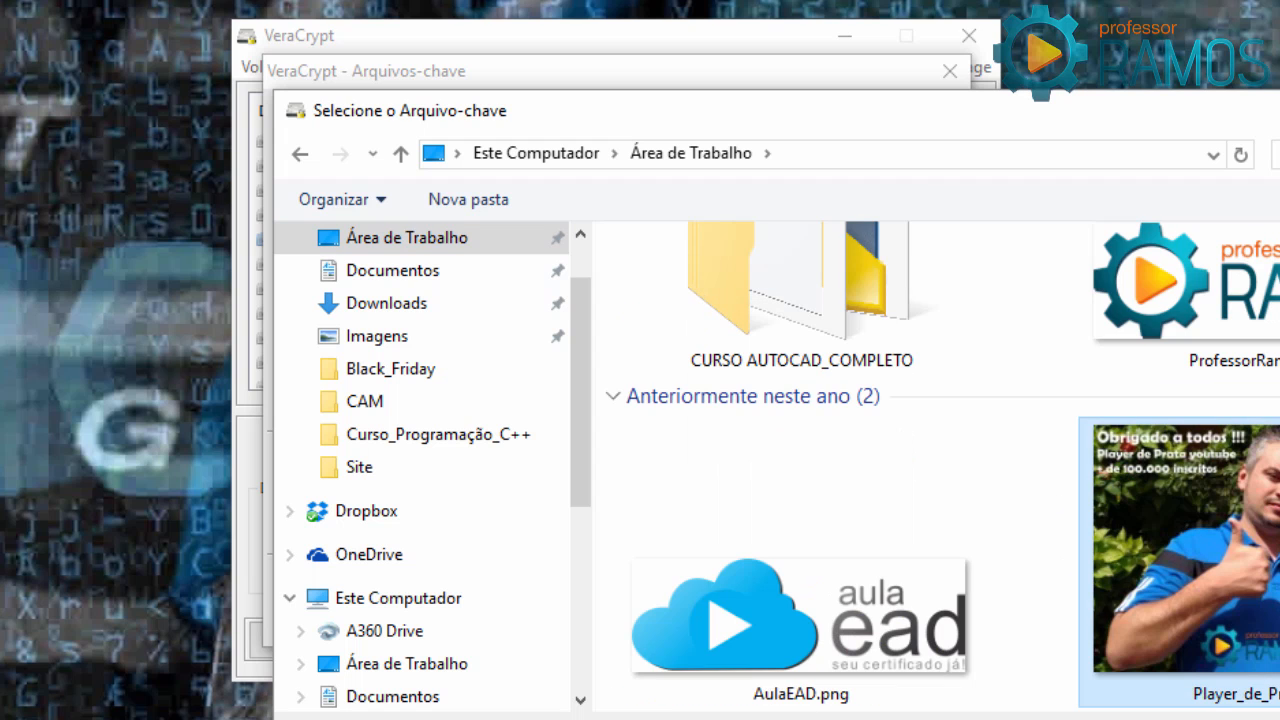
pyautogui.press('Return')
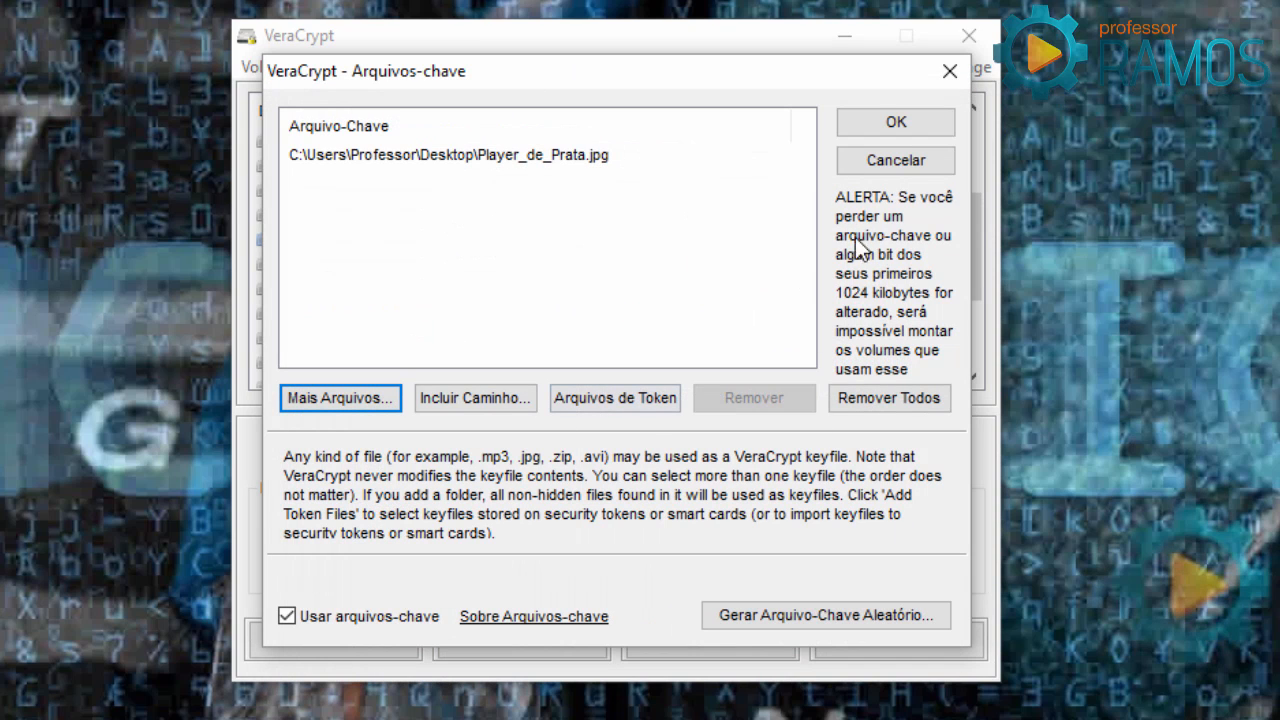
pyautogui.click(880, 121)
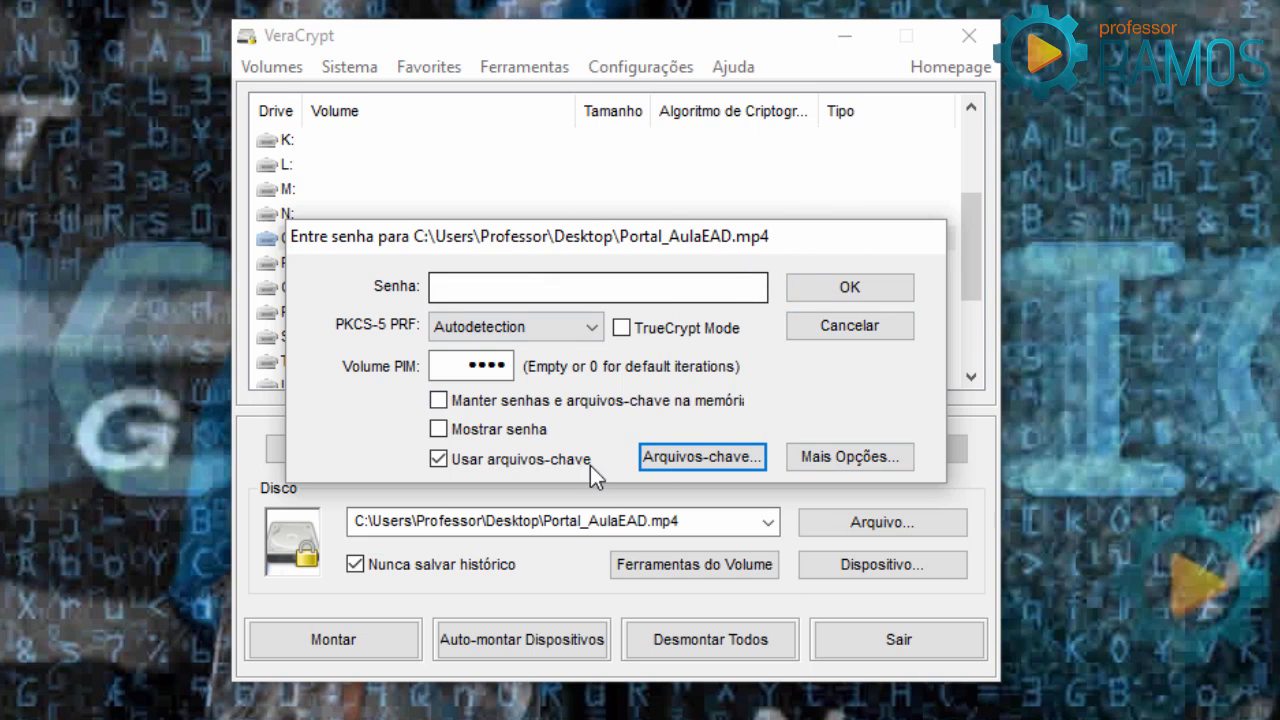
pyautogui.click(845, 289)
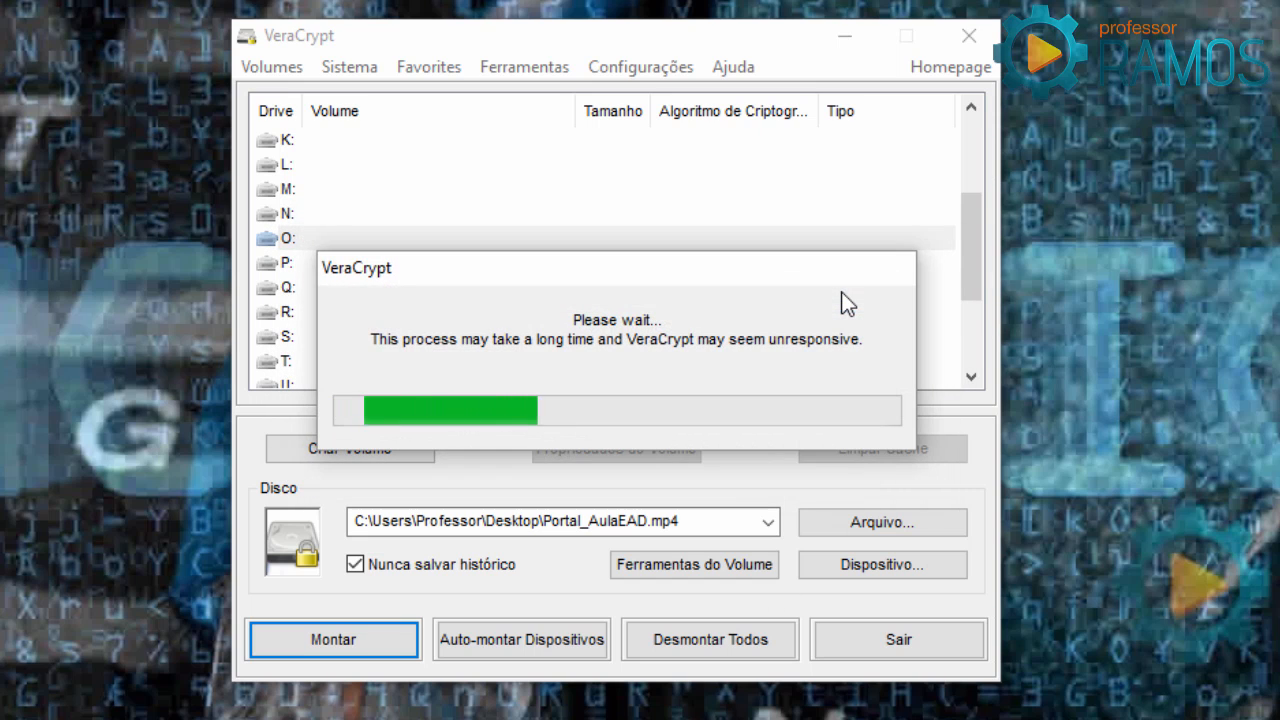